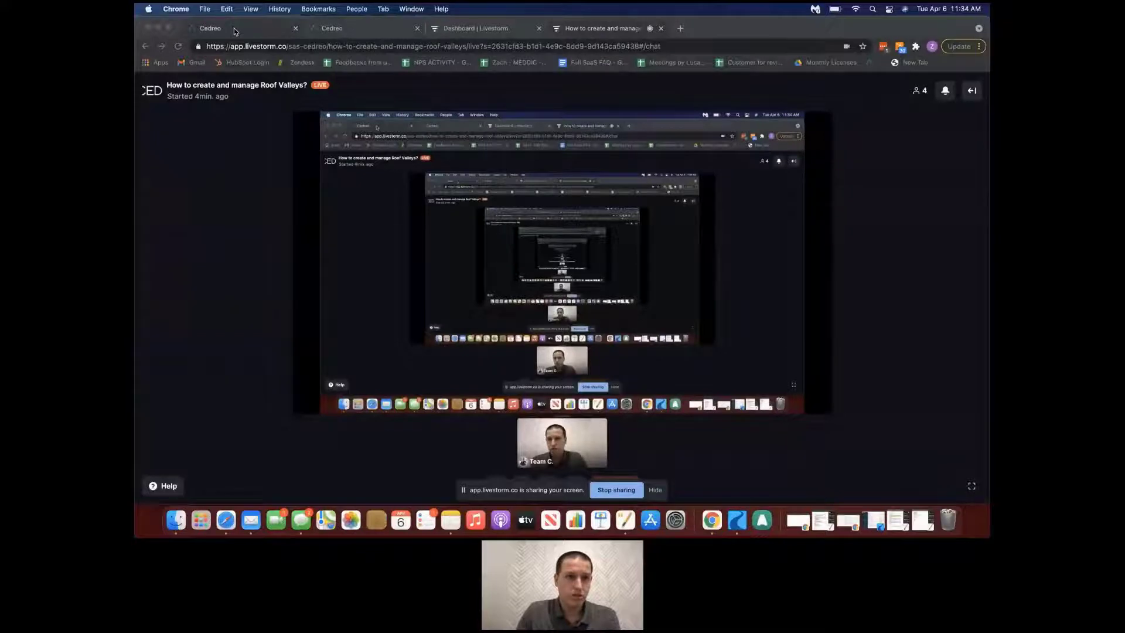
Switch to the Cedreo roof valley webinar project and examine the roofless house in 3D.
click(343, 28)
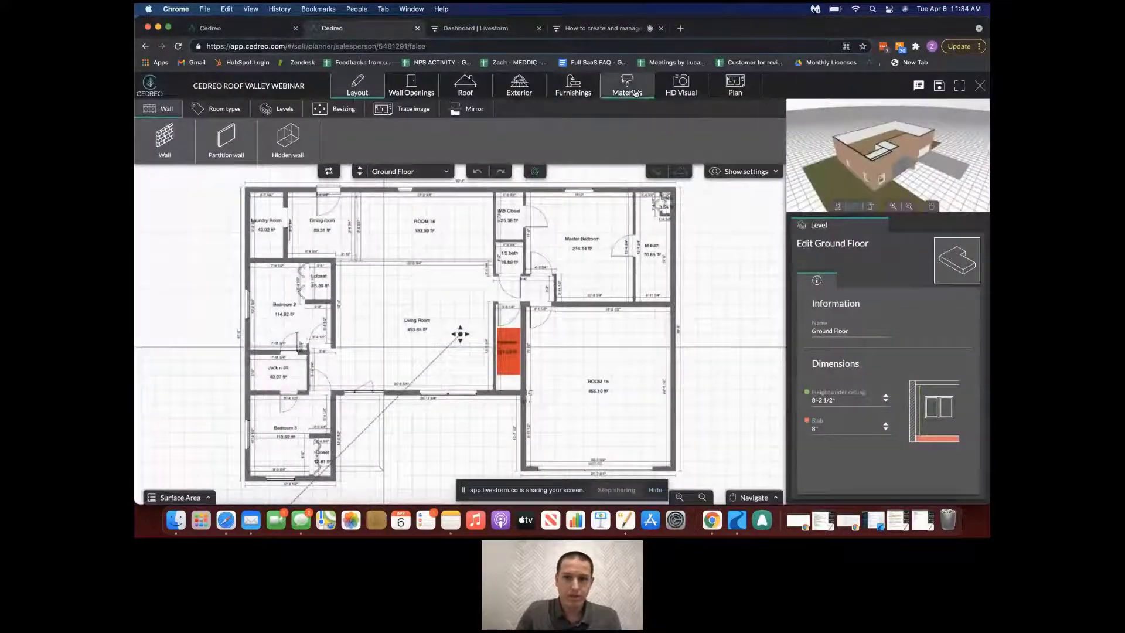
click(636, 93)
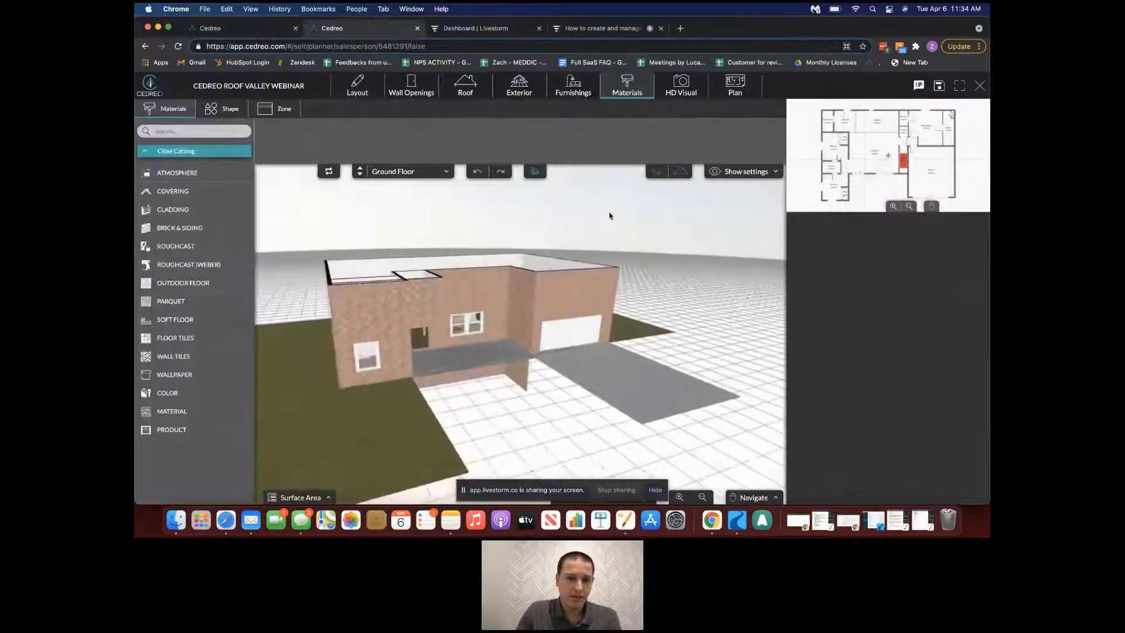
drag(604, 219, 548, 242)
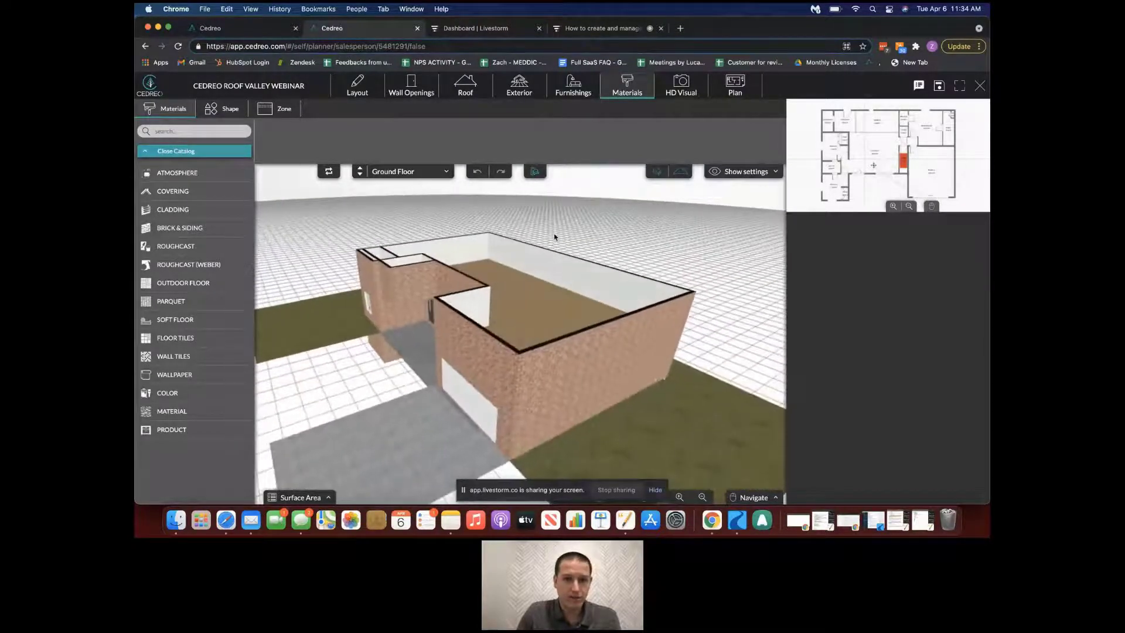
Switch to the finished example project and examine its main roof, front gables and valleys in 3D.
click(245, 30)
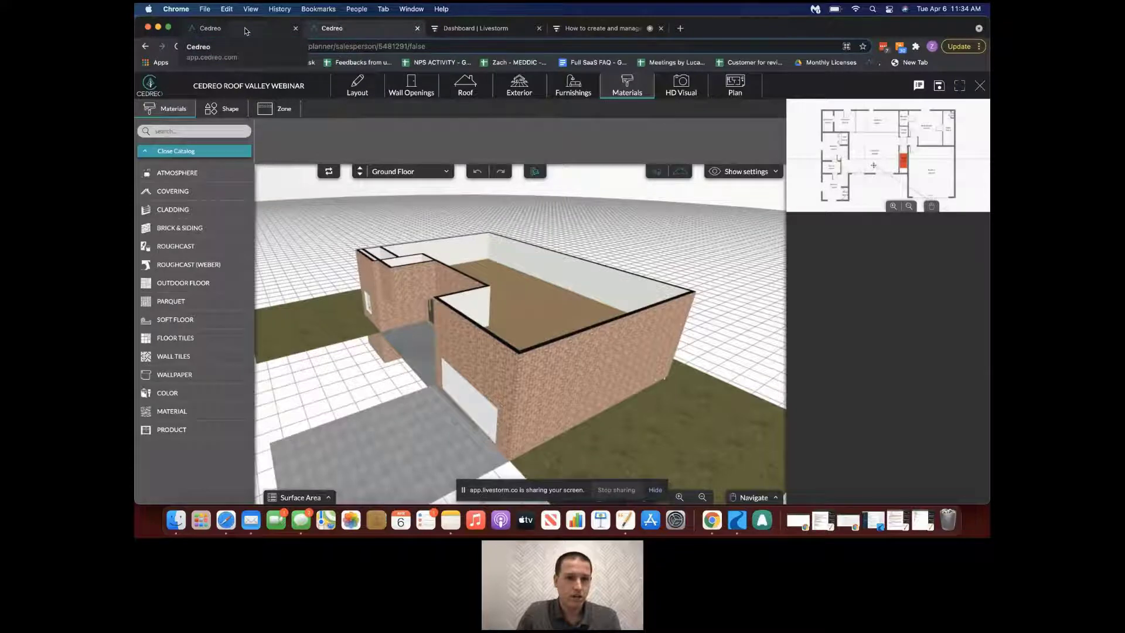
drag(489, 262, 467, 342)
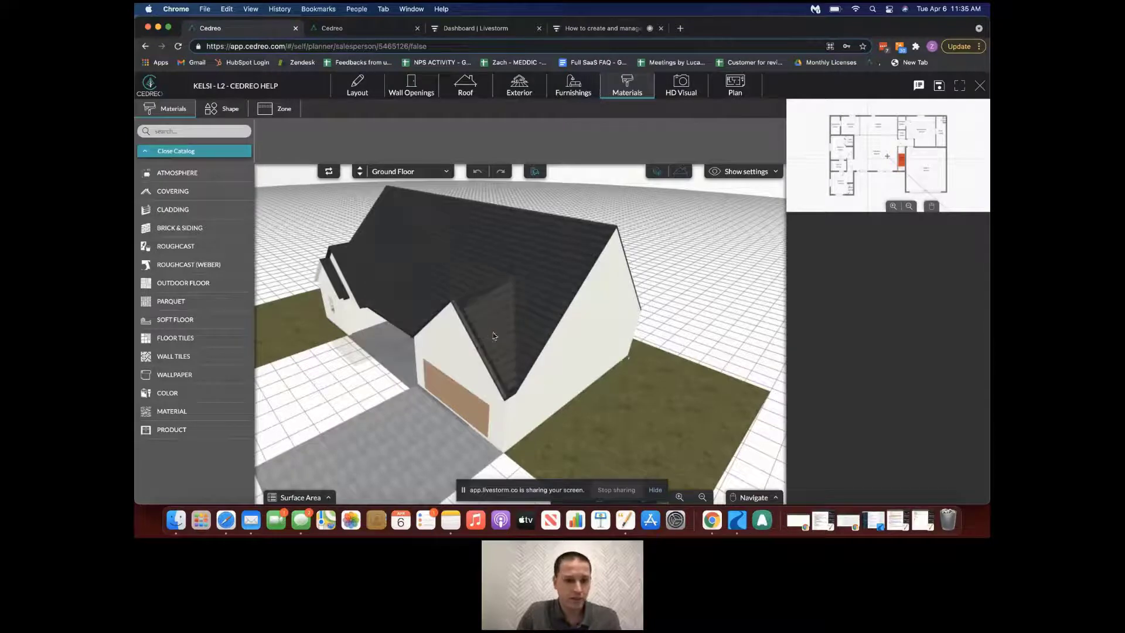
drag(424, 281, 449, 320)
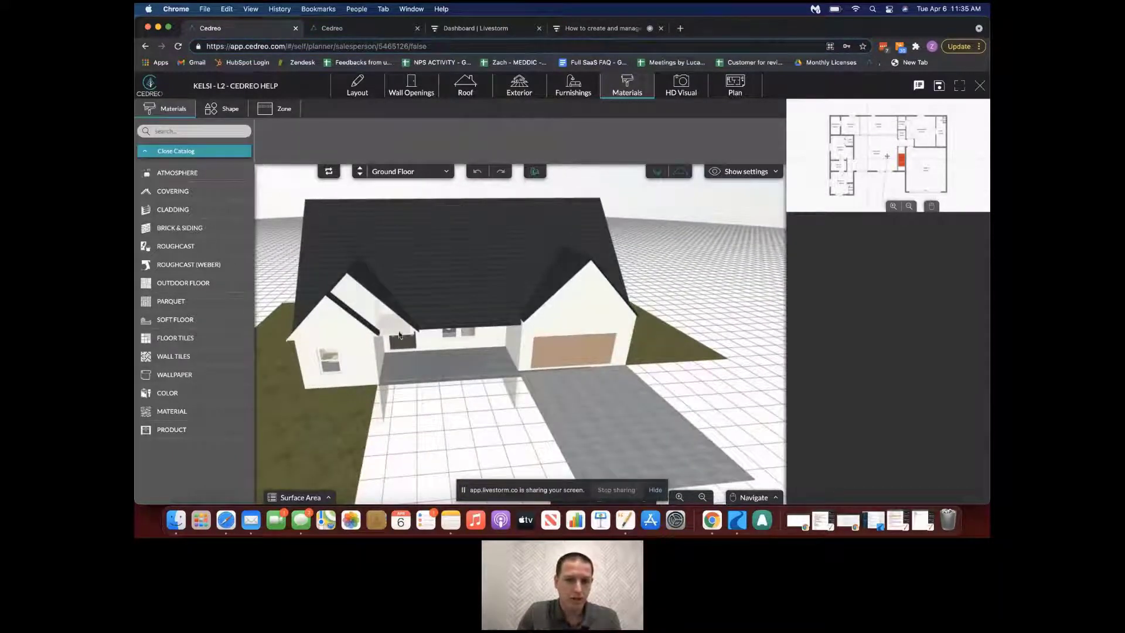
drag(352, 310, 513, 278)
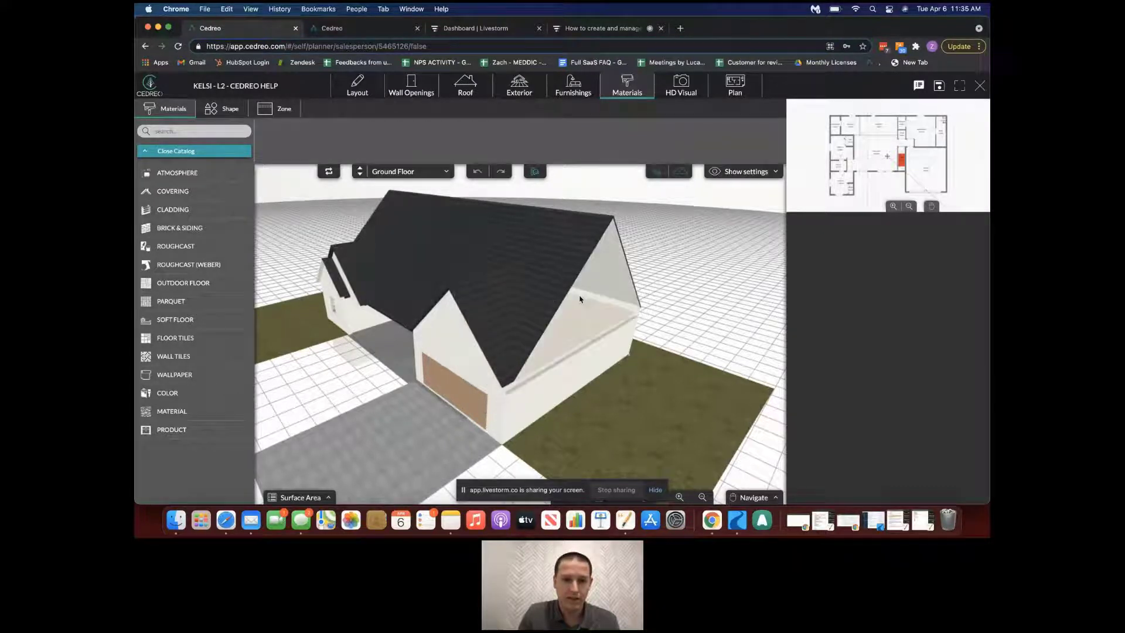
Return to the roof valley webinar project, make 1 floor the active level, and examine its walls in 3D.
click(369, 30)
drag(523, 252, 578, 241)
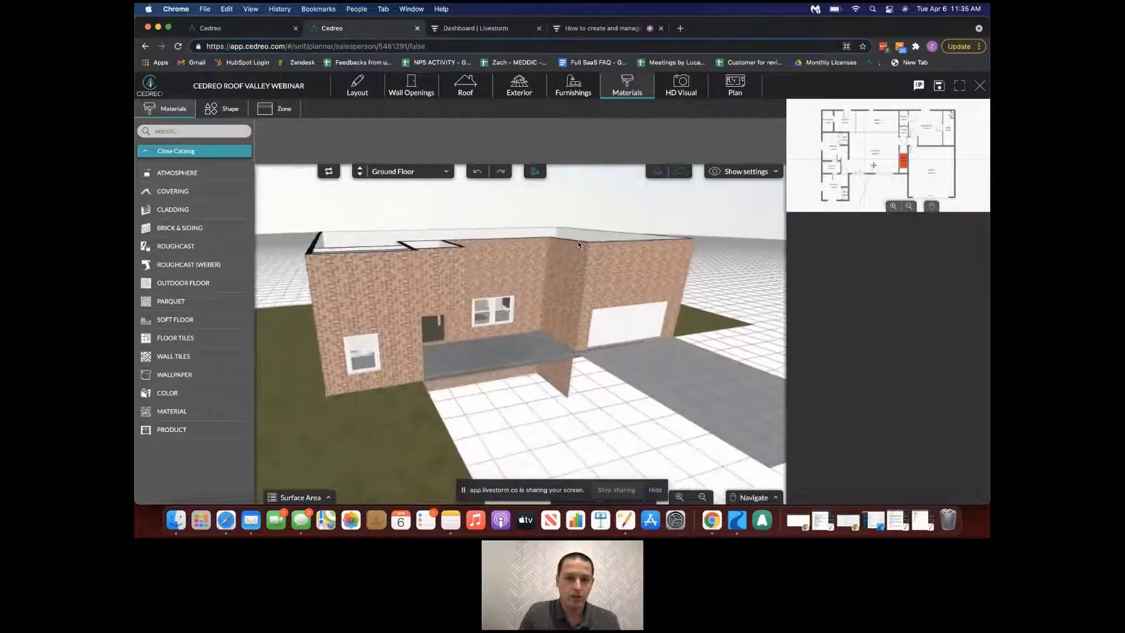
click(421, 172)
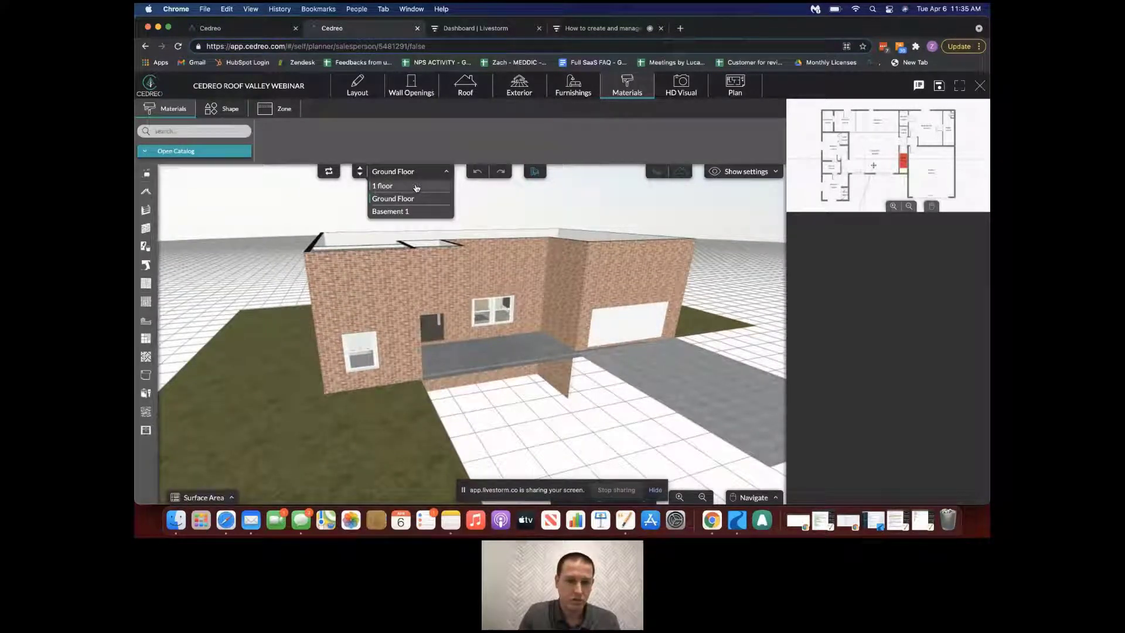
click(417, 186)
drag(566, 303, 560, 286)
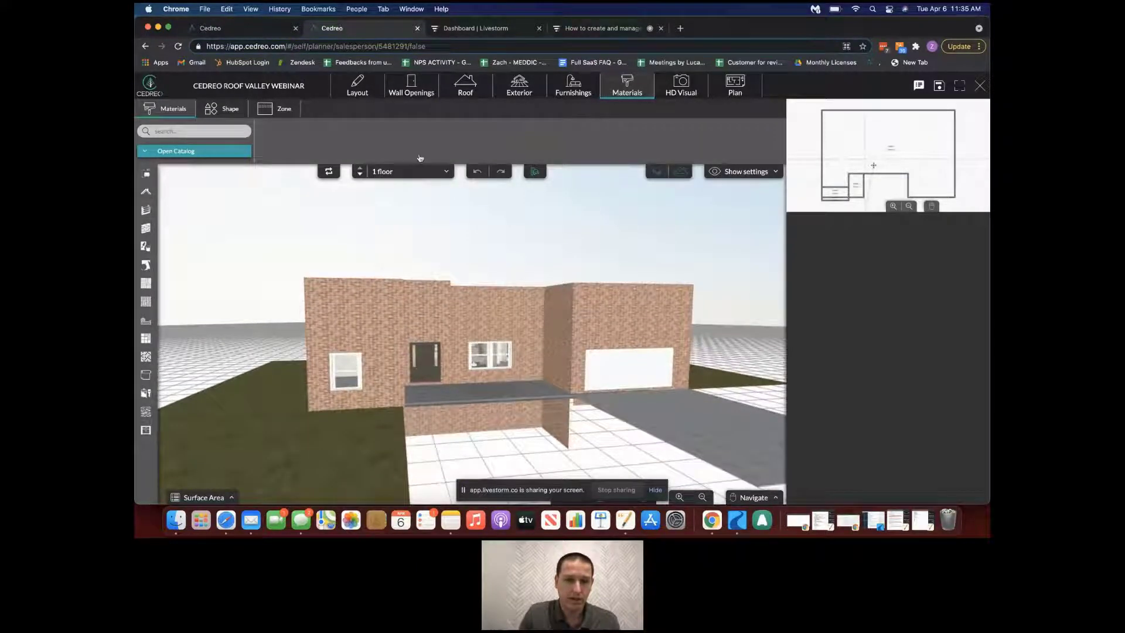
drag(482, 239, 552, 276)
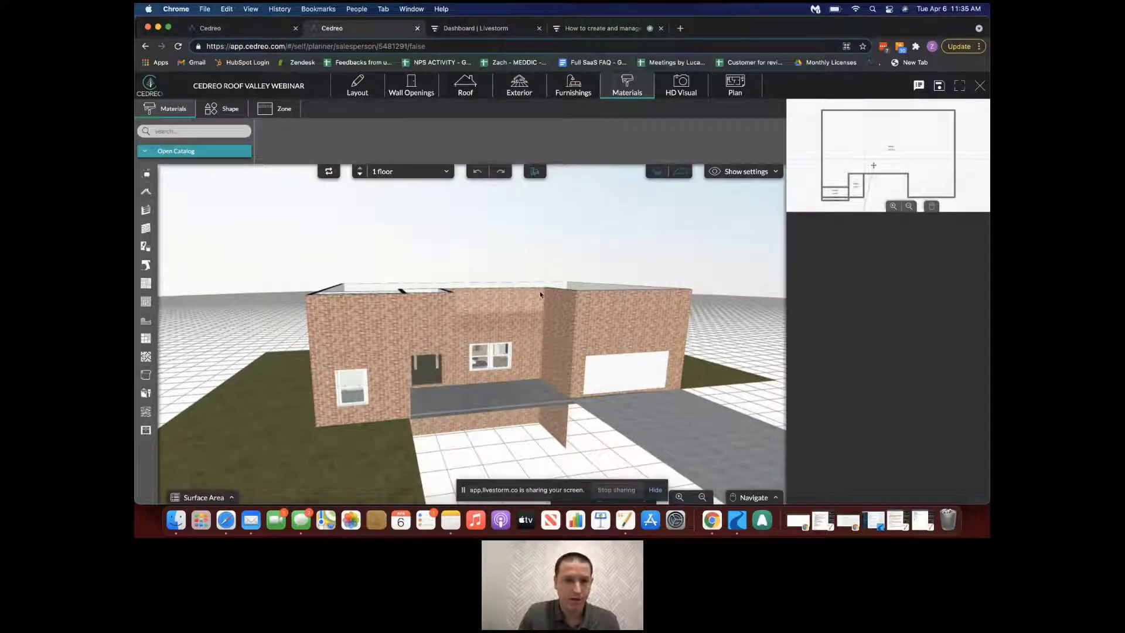
drag(556, 294, 561, 296)
drag(692, 260, 523, 269)
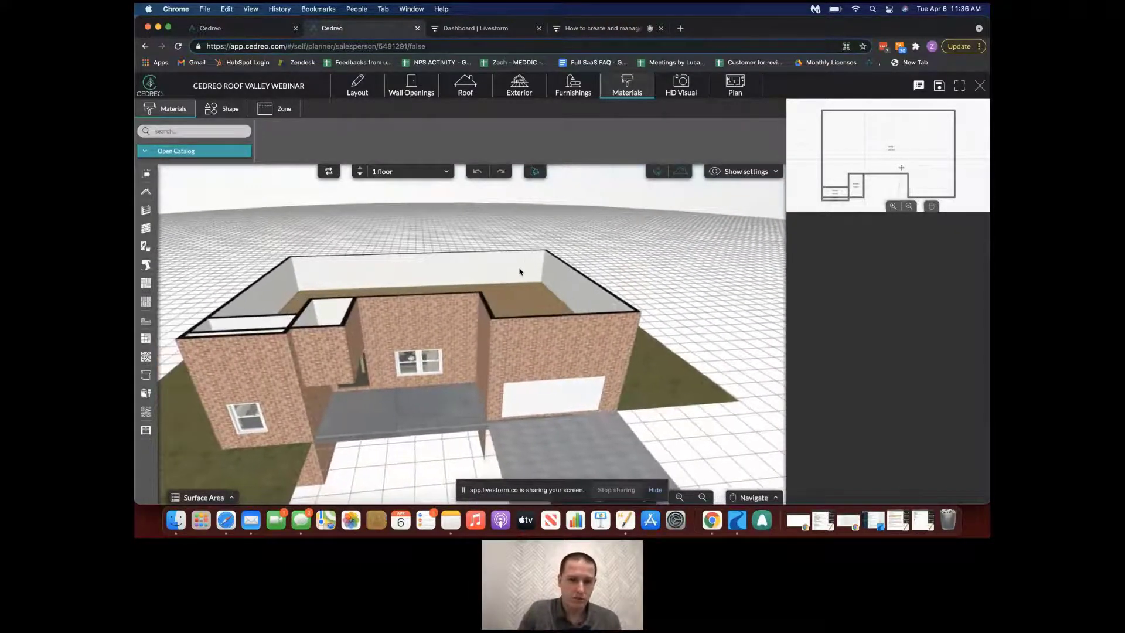
Draw a rectangular gable roof across the full width of 1 floor, from the rear wall to just short of the garage's front wall.
click(463, 93)
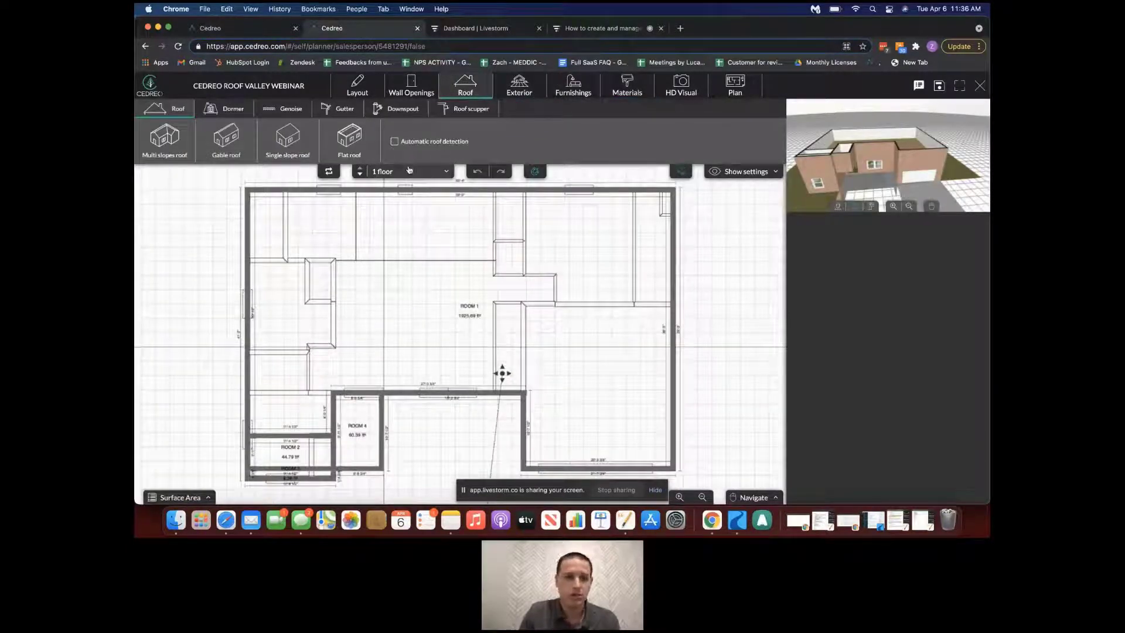
drag(594, 263, 602, 258)
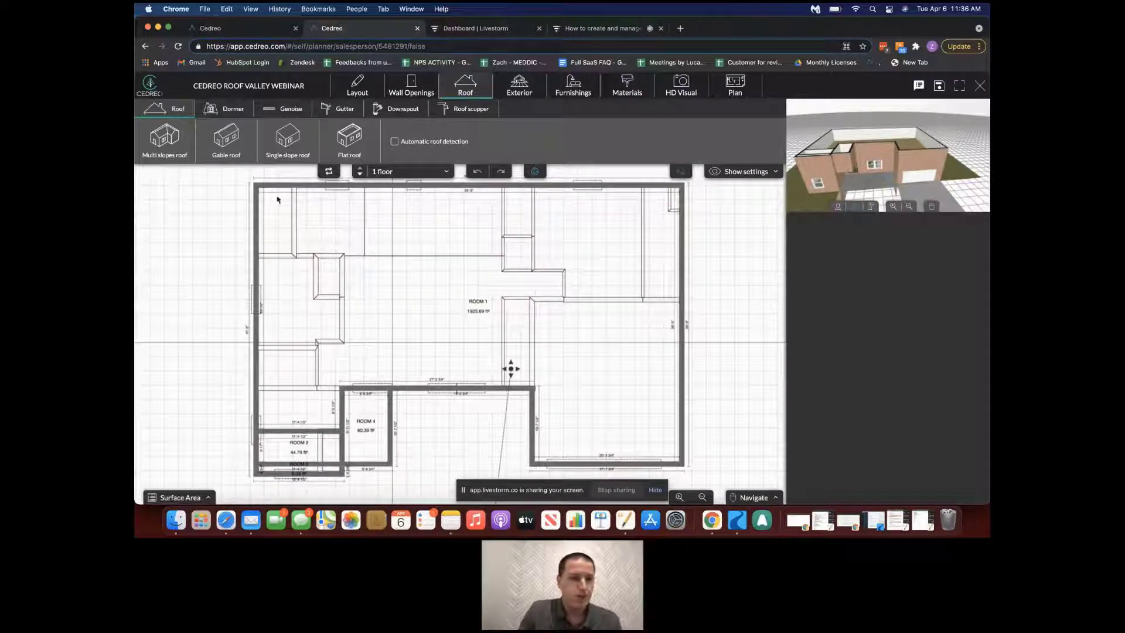
scroll(469, 270, down, 2)
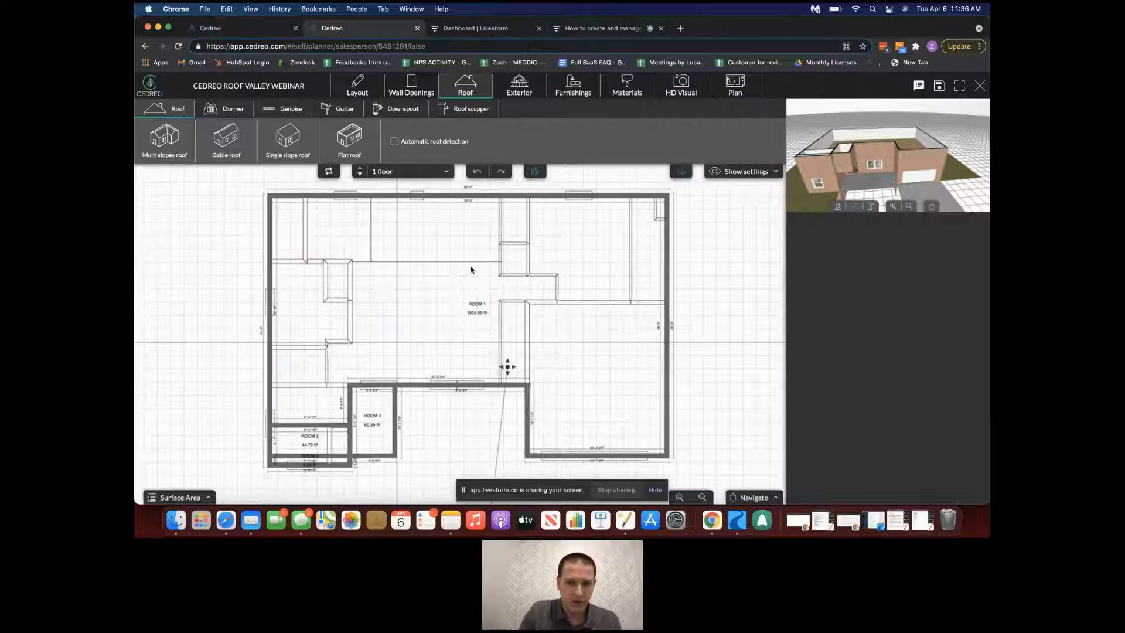
scroll(470, 271, up, 2)
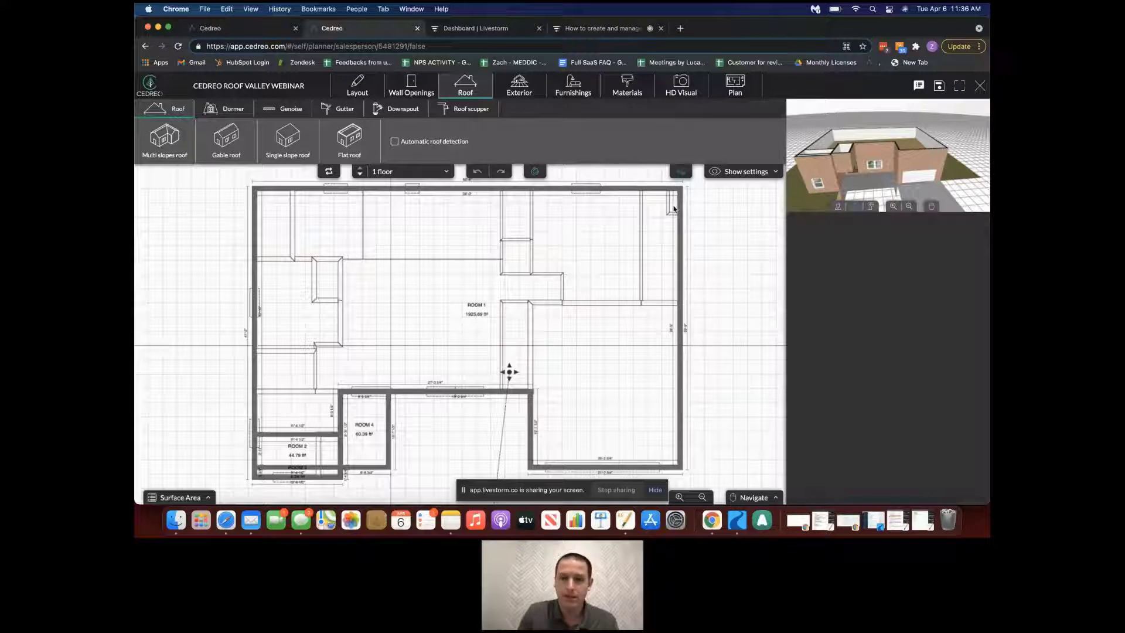
drag(517, 231, 523, 234)
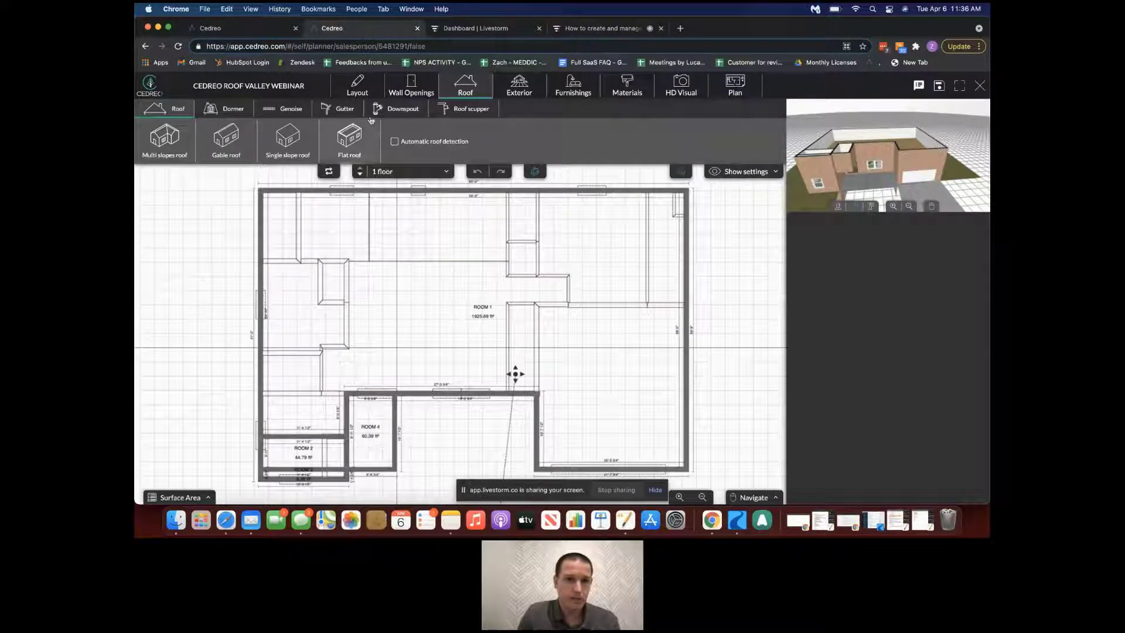
click(231, 142)
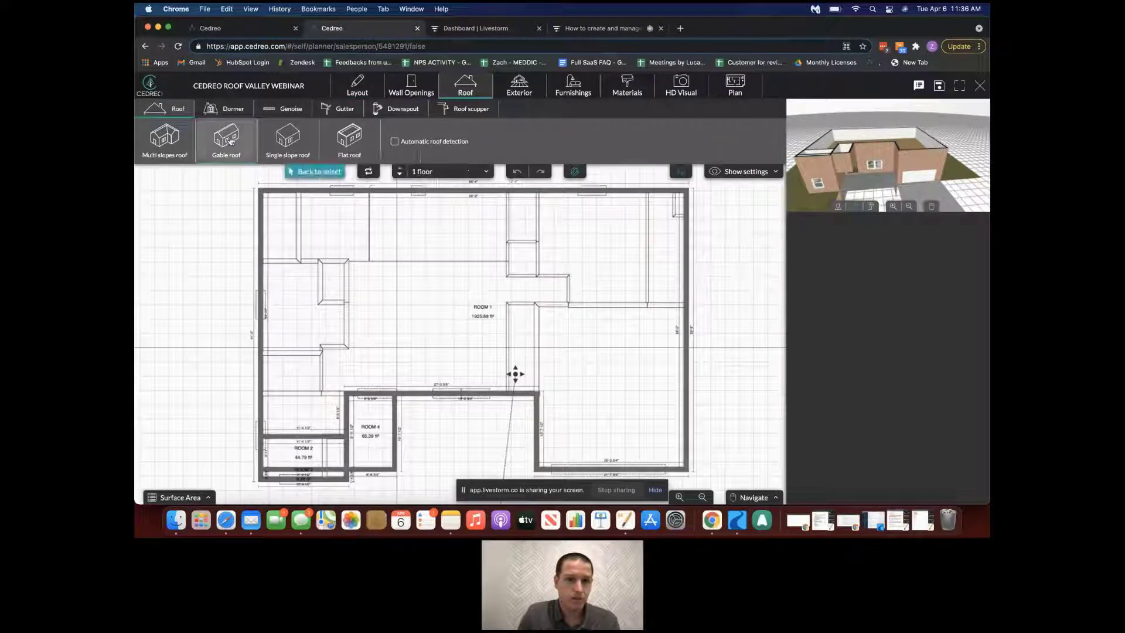
click(259, 190)
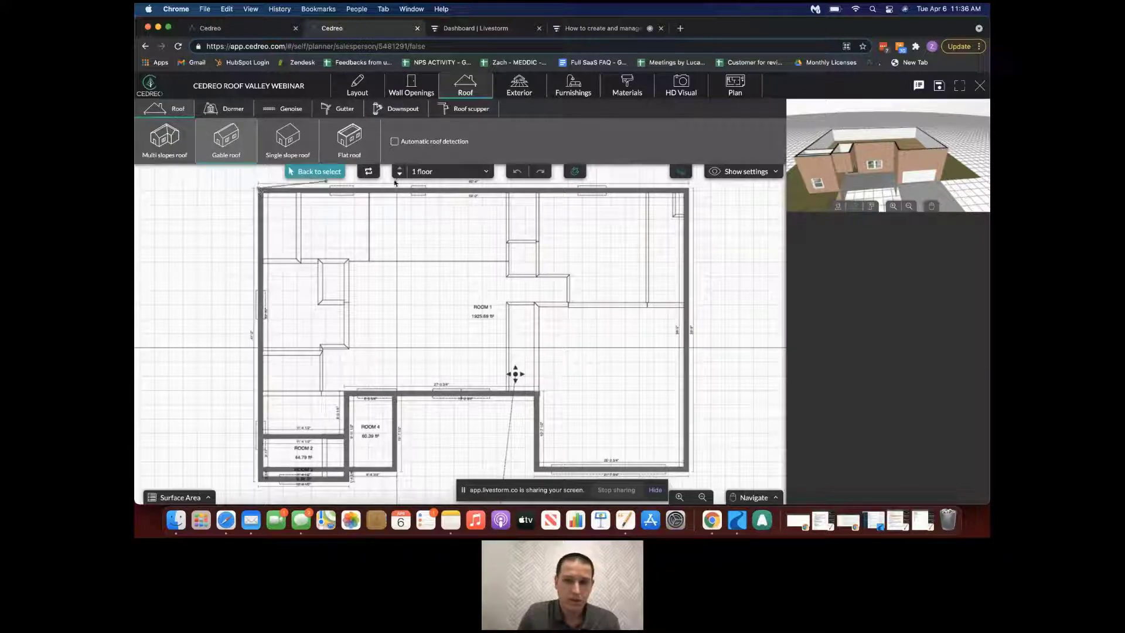
click(689, 191)
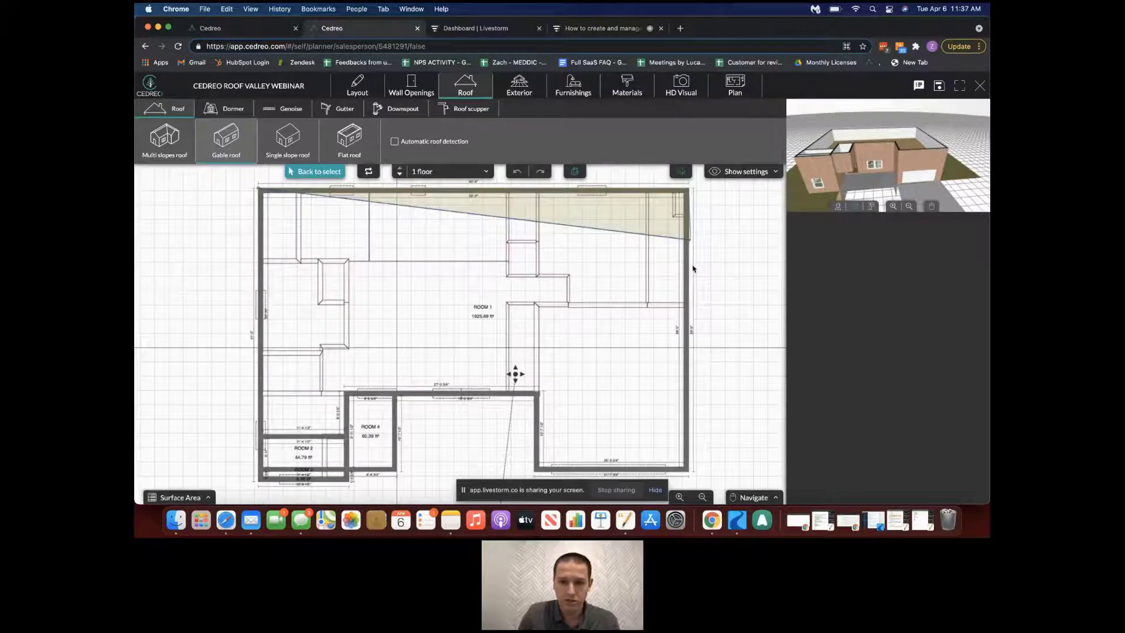
click(689, 457)
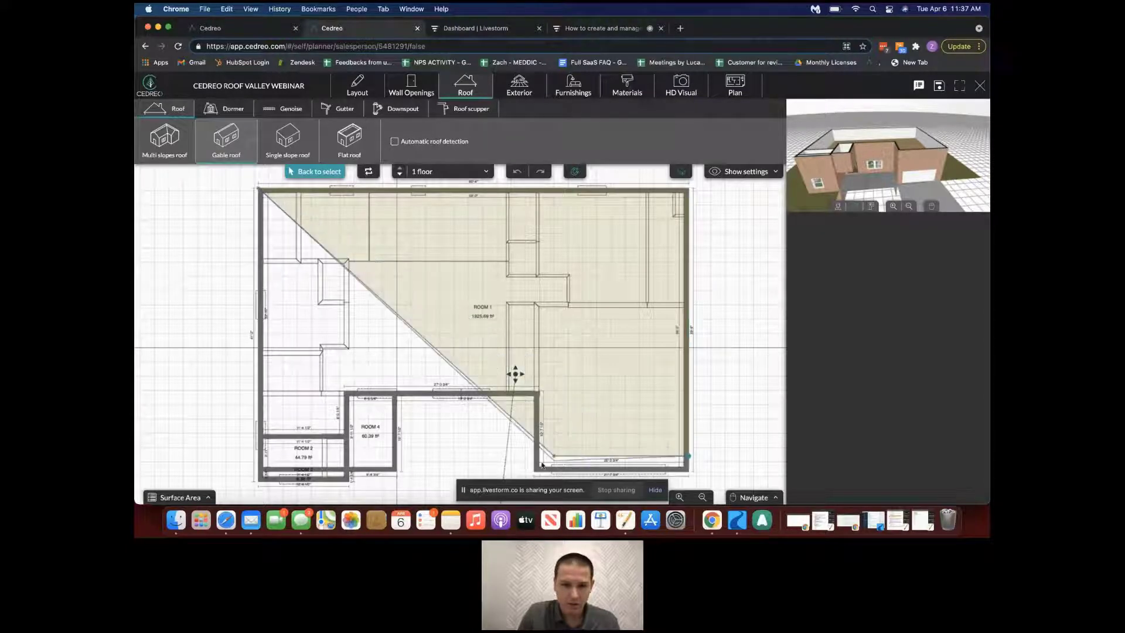
click(258, 456)
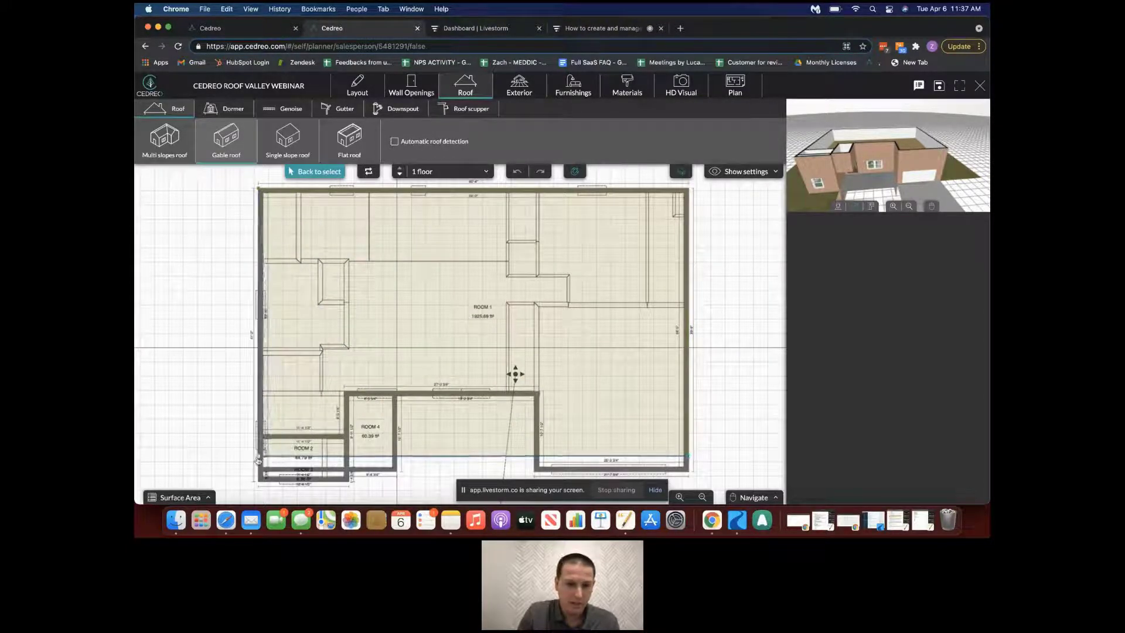
click(259, 191)
scroll(548, 365, down, 3)
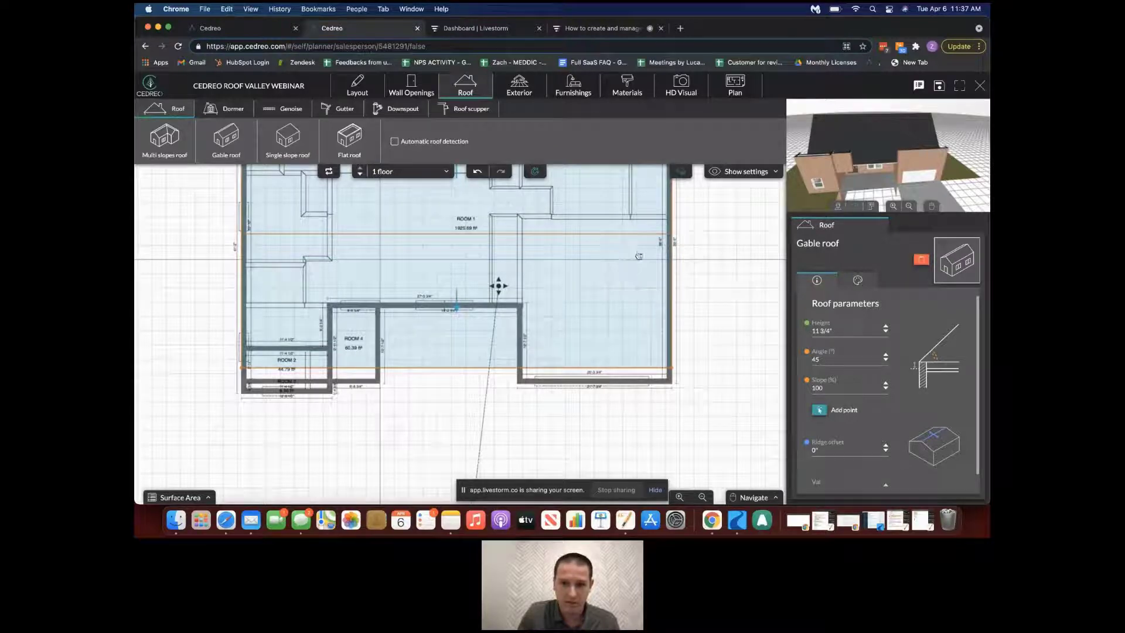
Examine the main gable roof in 3D from the front and the garage side.
click(626, 89)
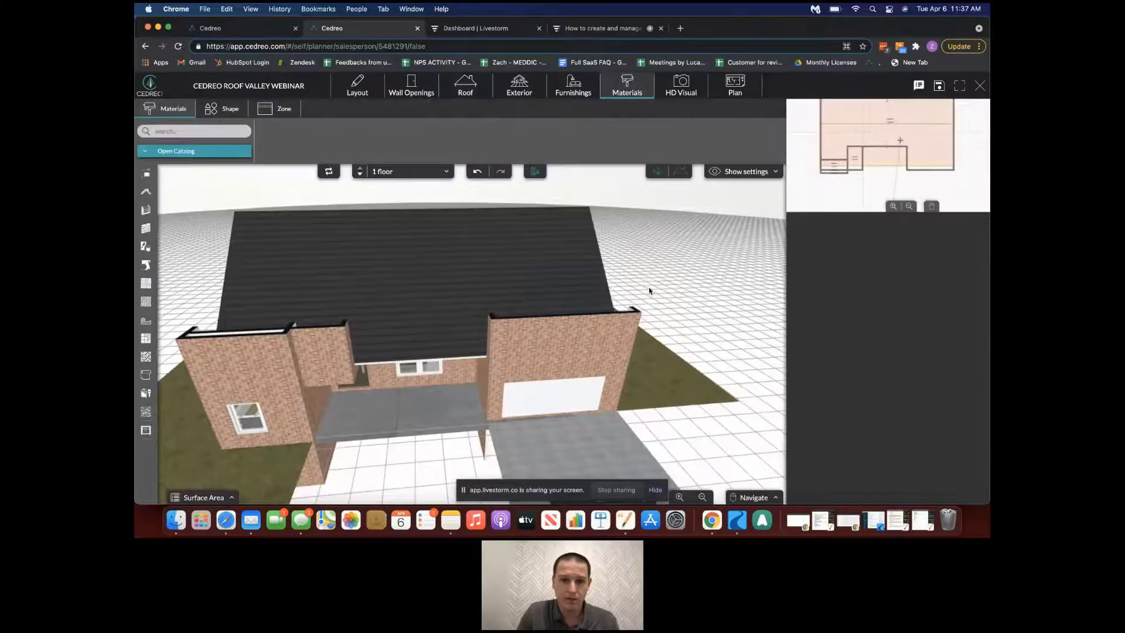
drag(635, 299, 564, 282)
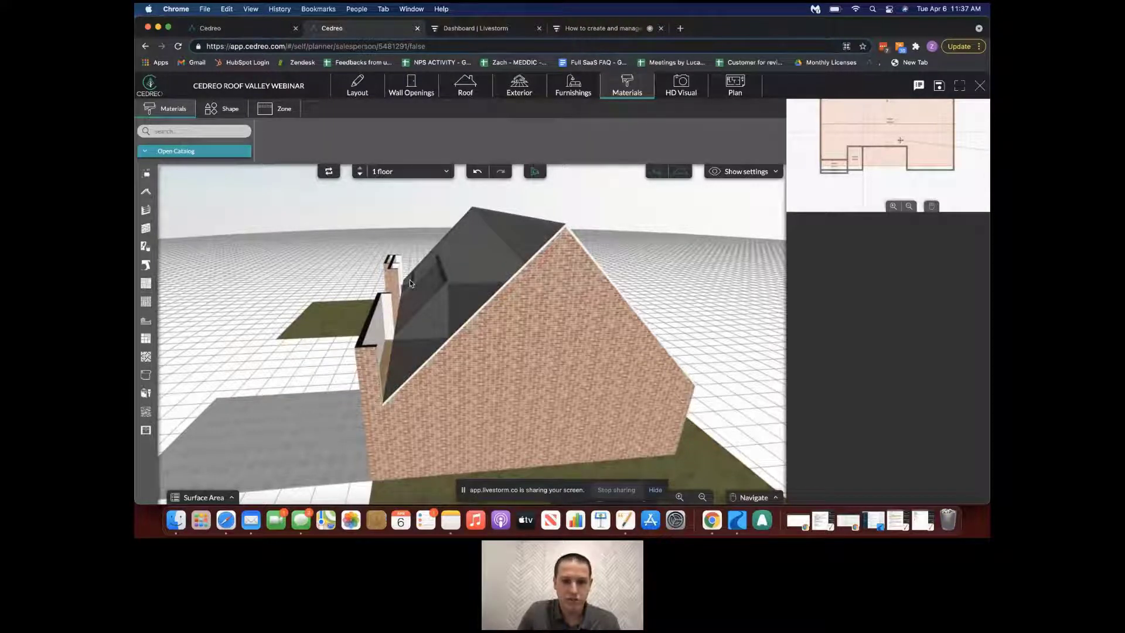
drag(410, 283, 501, 257)
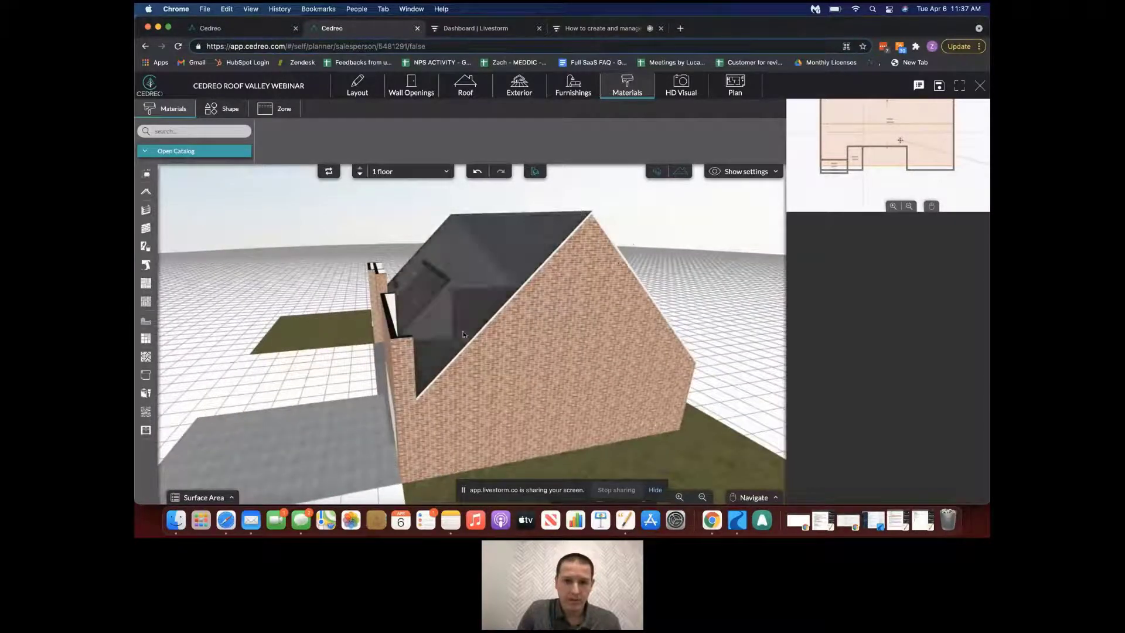
Draw a second gable roof over the narrow strip between the main roof's front edge and the garage's front wall.
click(465, 87)
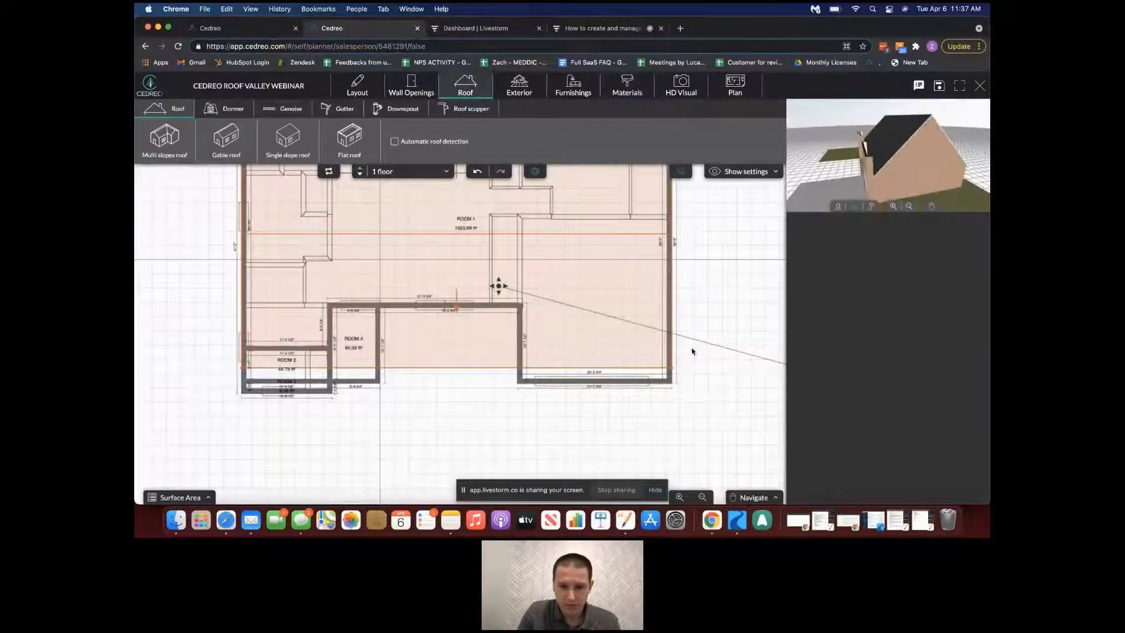
scroll(653, 320, up, 5)
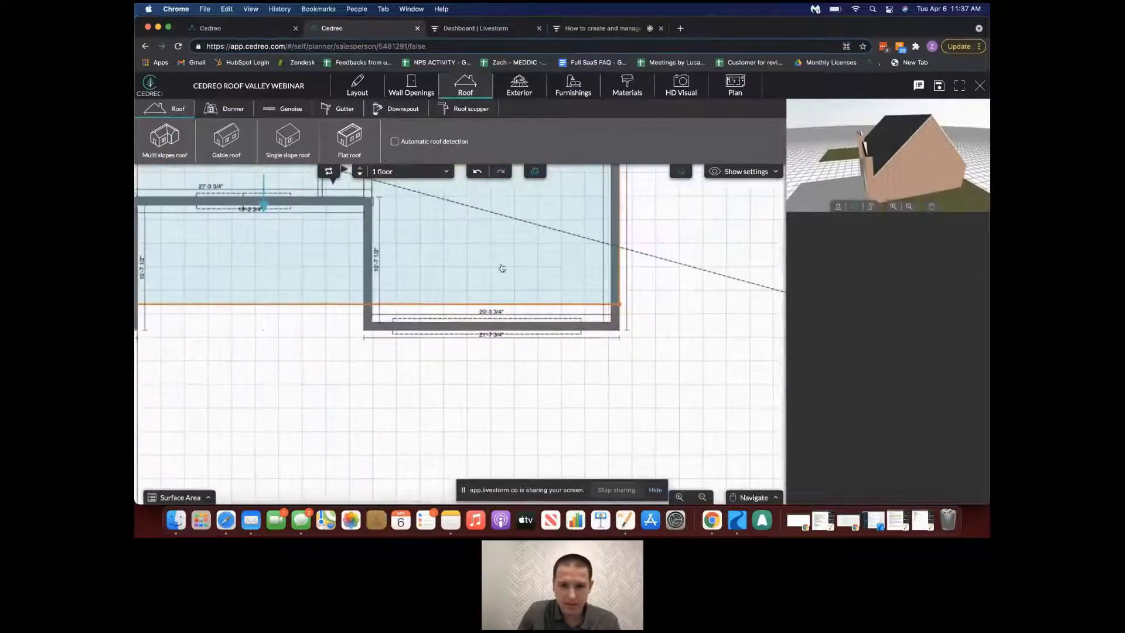
scroll(507, 270, up, 2)
scroll(507, 267, down, 1)
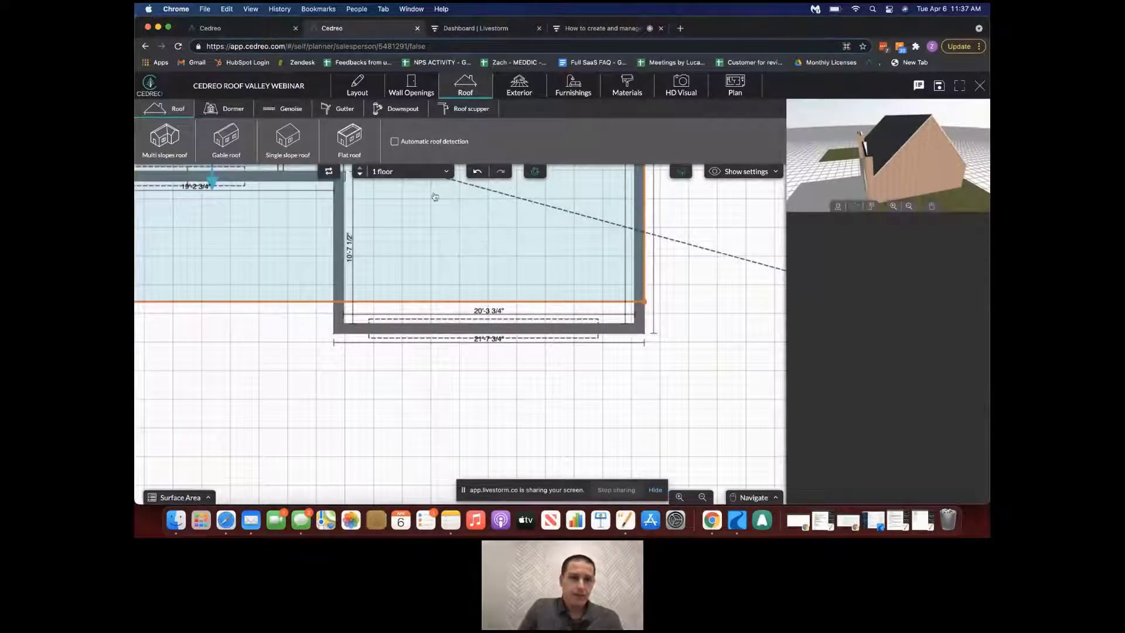
click(235, 139)
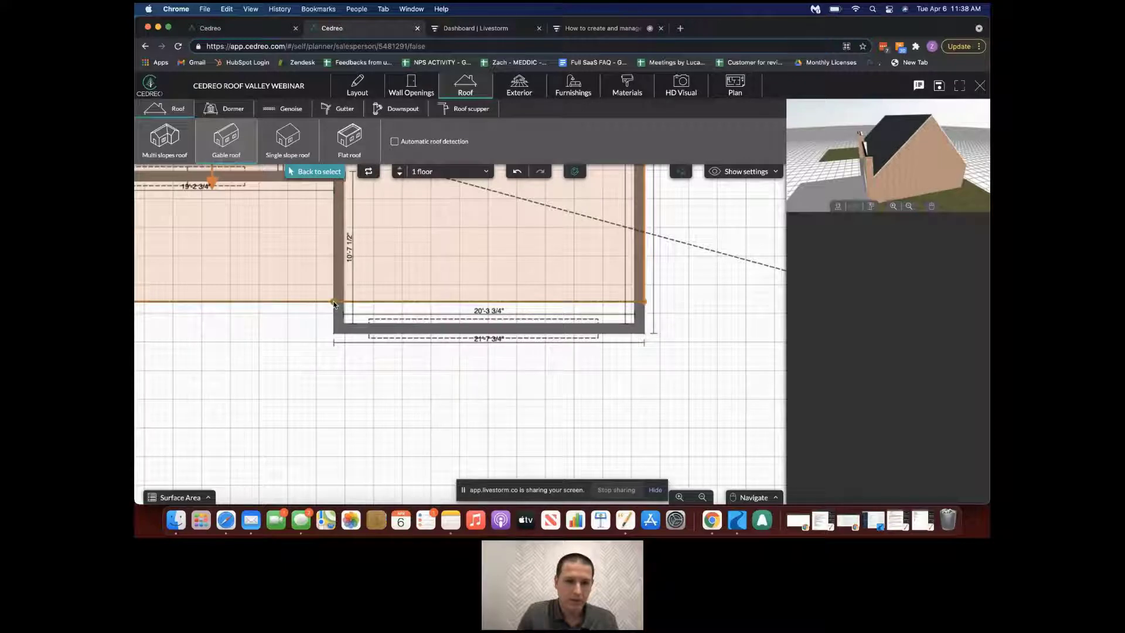
click(334, 303)
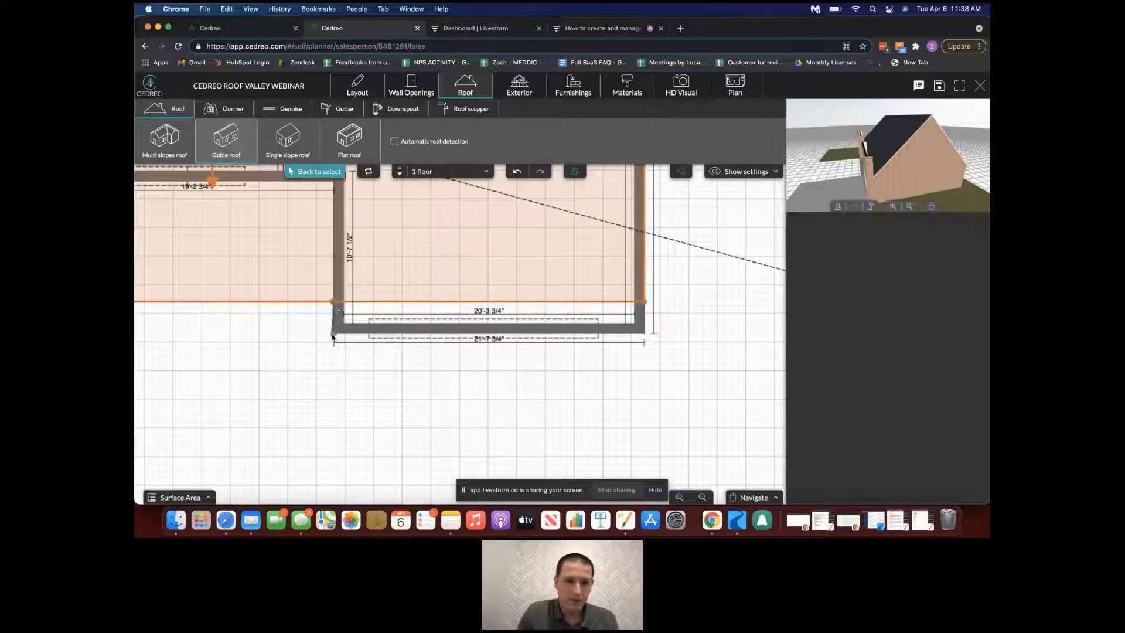
click(333, 336)
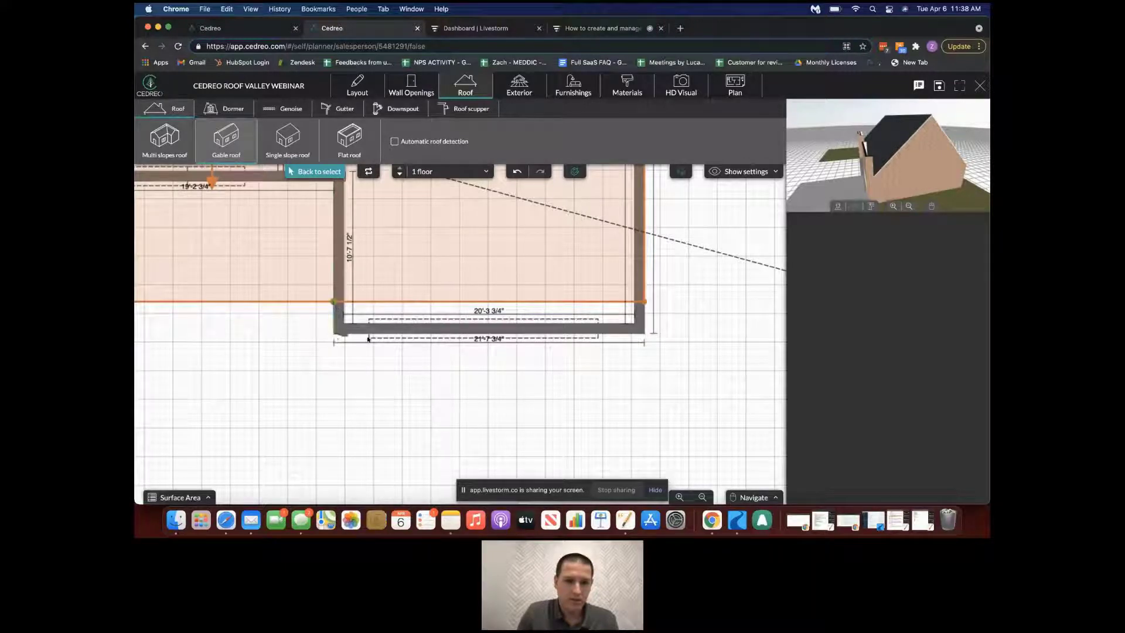
click(645, 334)
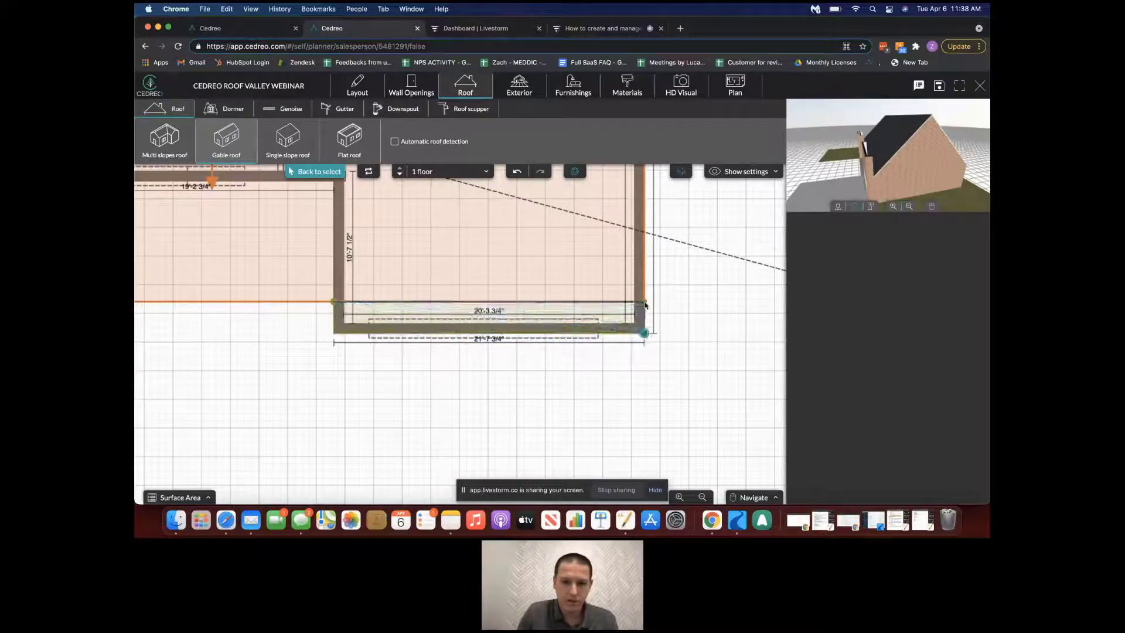
click(646, 303)
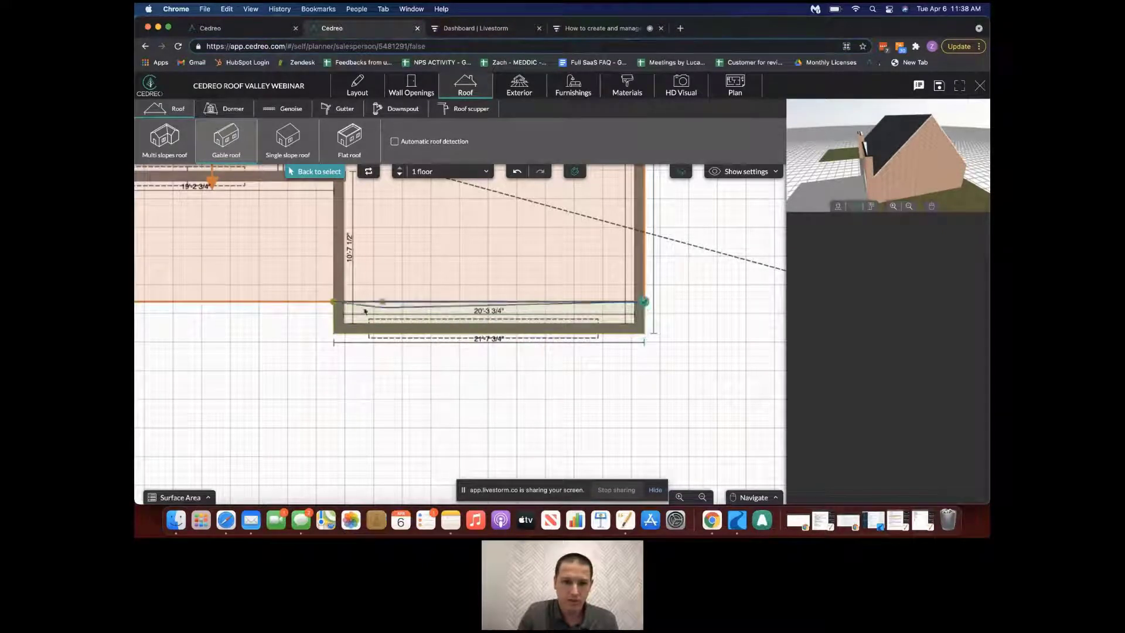
click(334, 303)
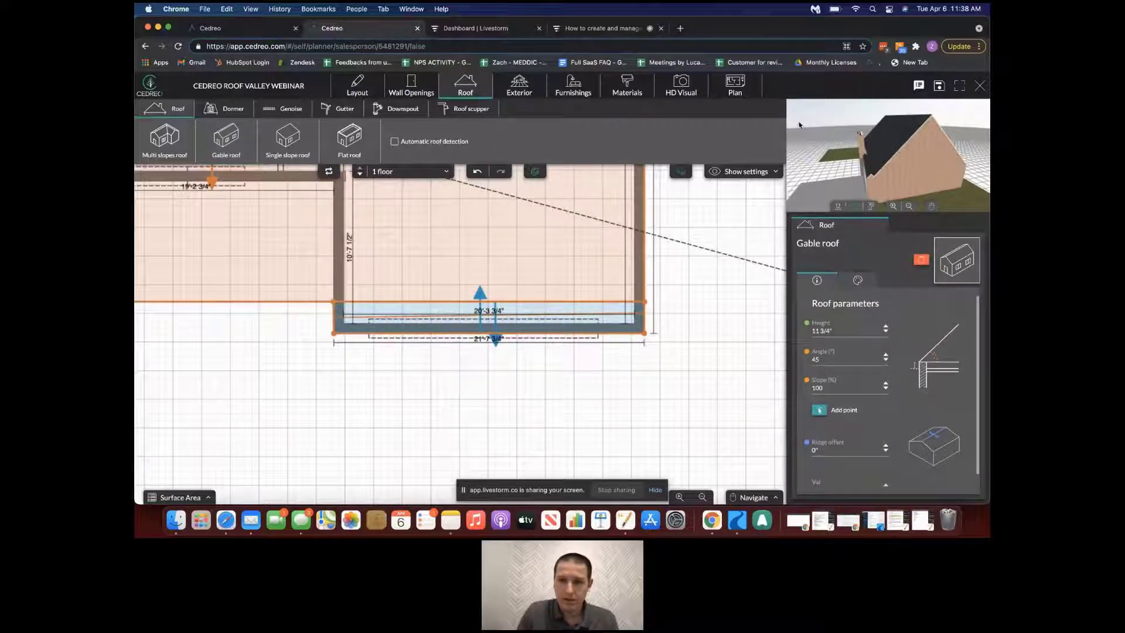
Check the narrow garage gable roof in 3D and enable Ridge start on its front edge.
click(627, 87)
drag(517, 341, 602, 215)
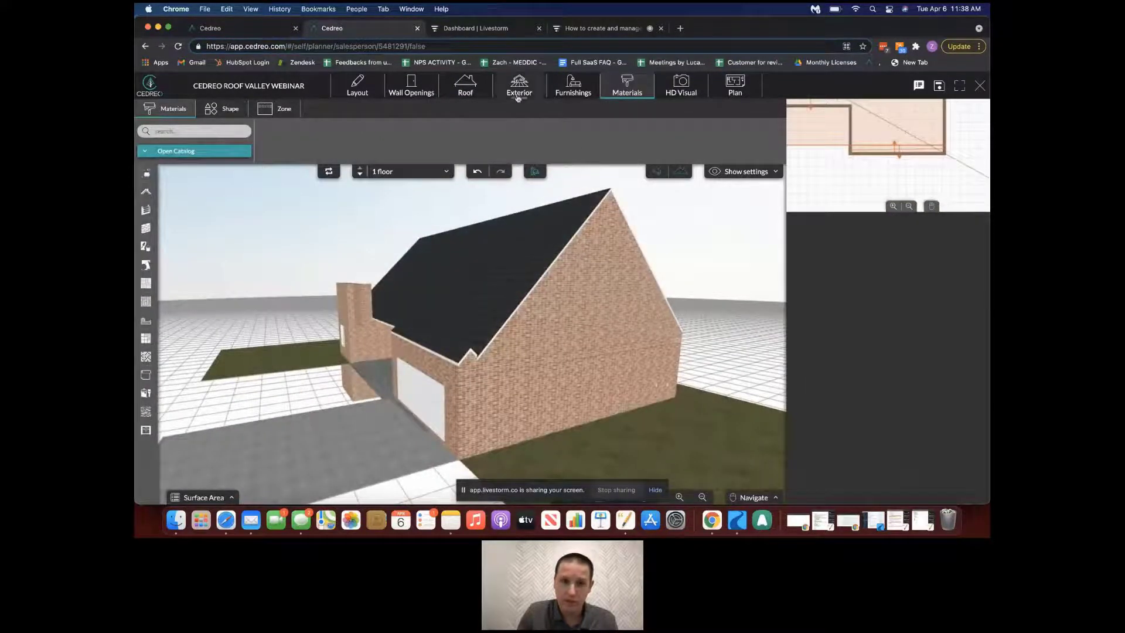
click(469, 85)
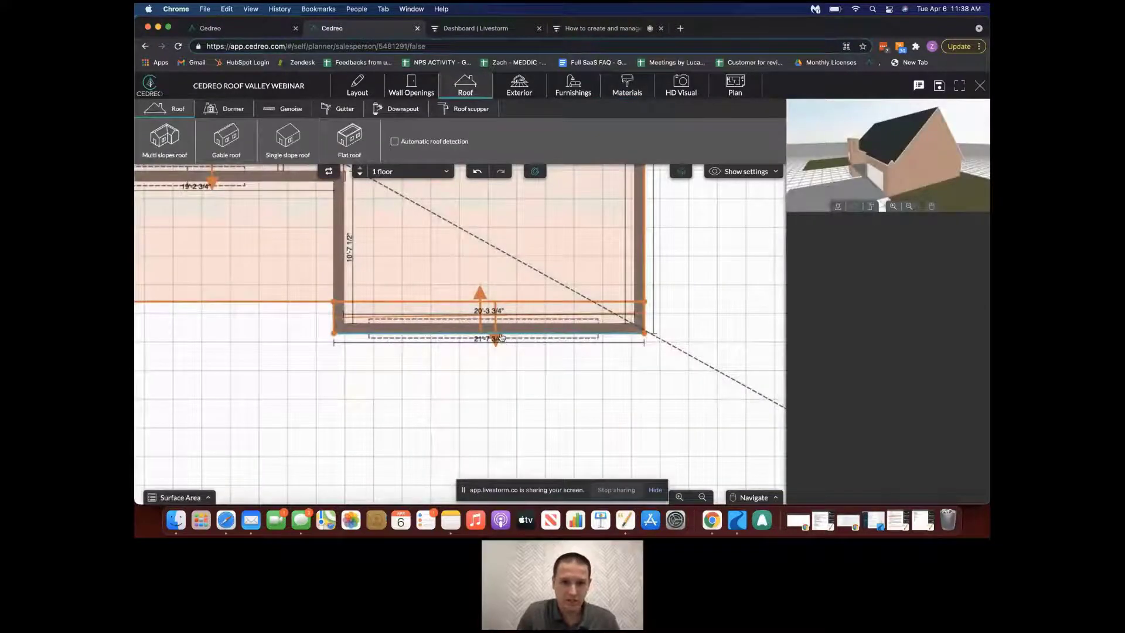
click(502, 339)
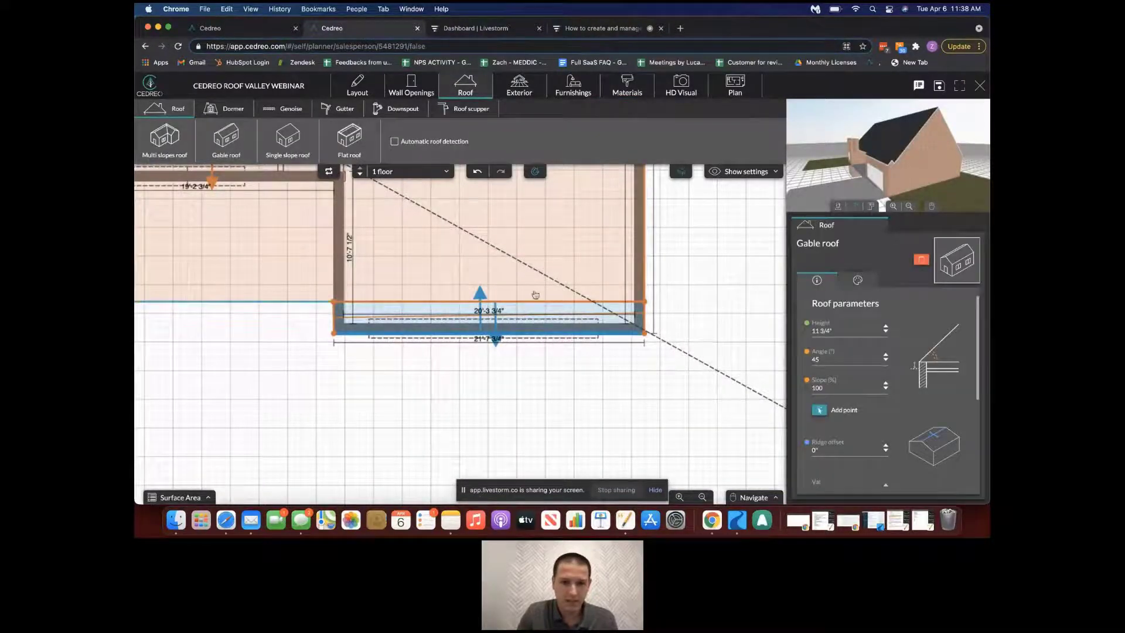
scroll(849, 359, down, 3)
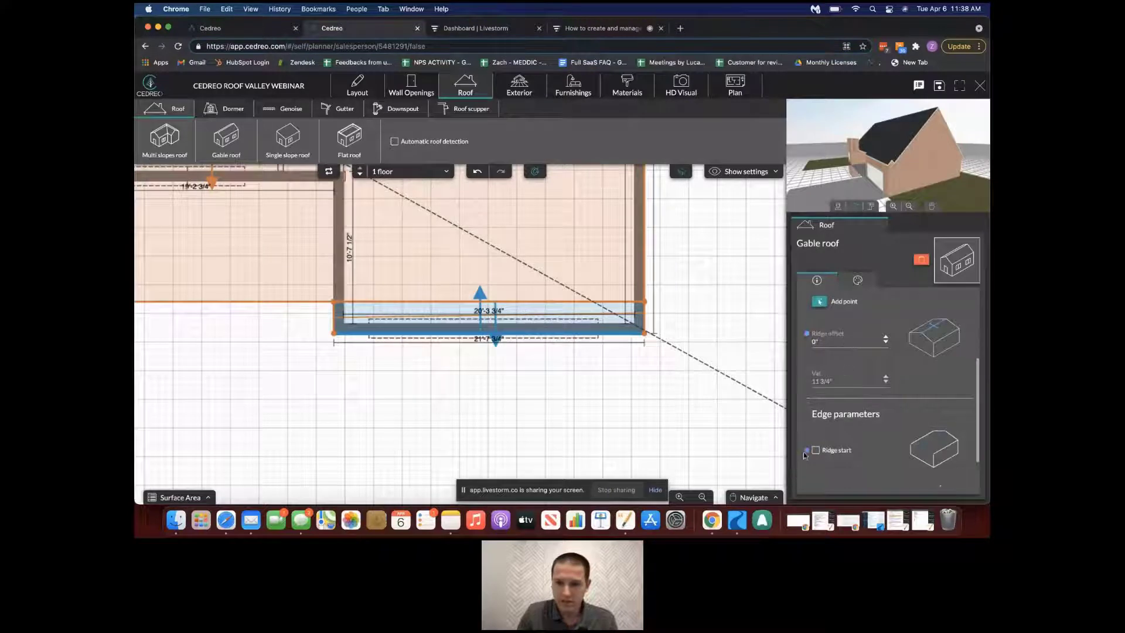
click(815, 450)
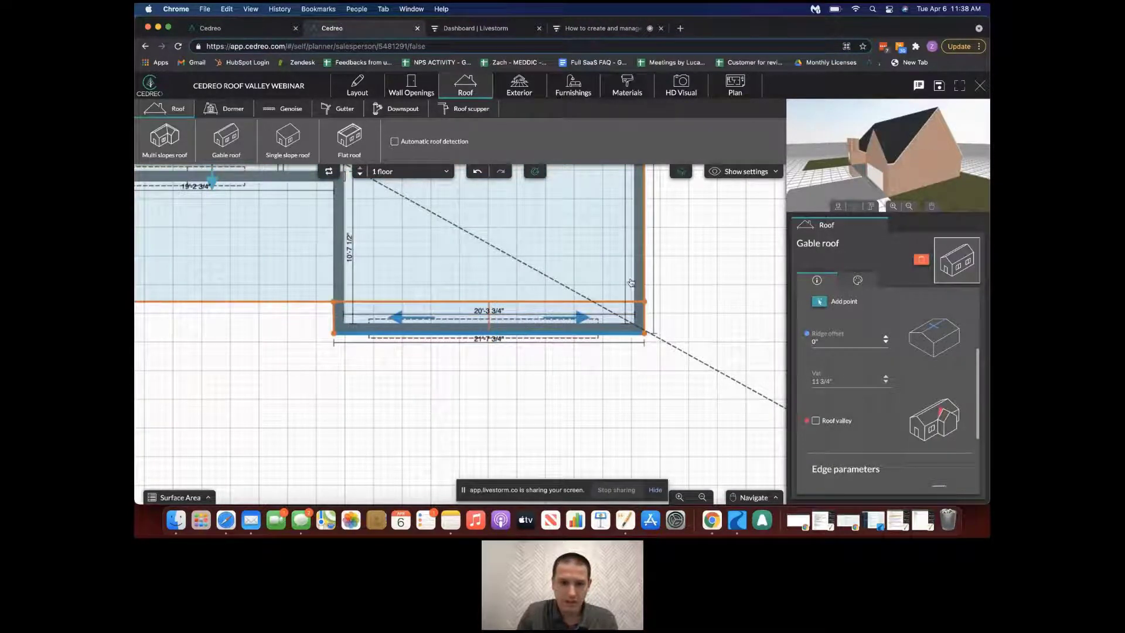
Enable Roof valley on the garage gable roof's rear edge, where it meets the main roof.
drag(928, 139, 856, 148)
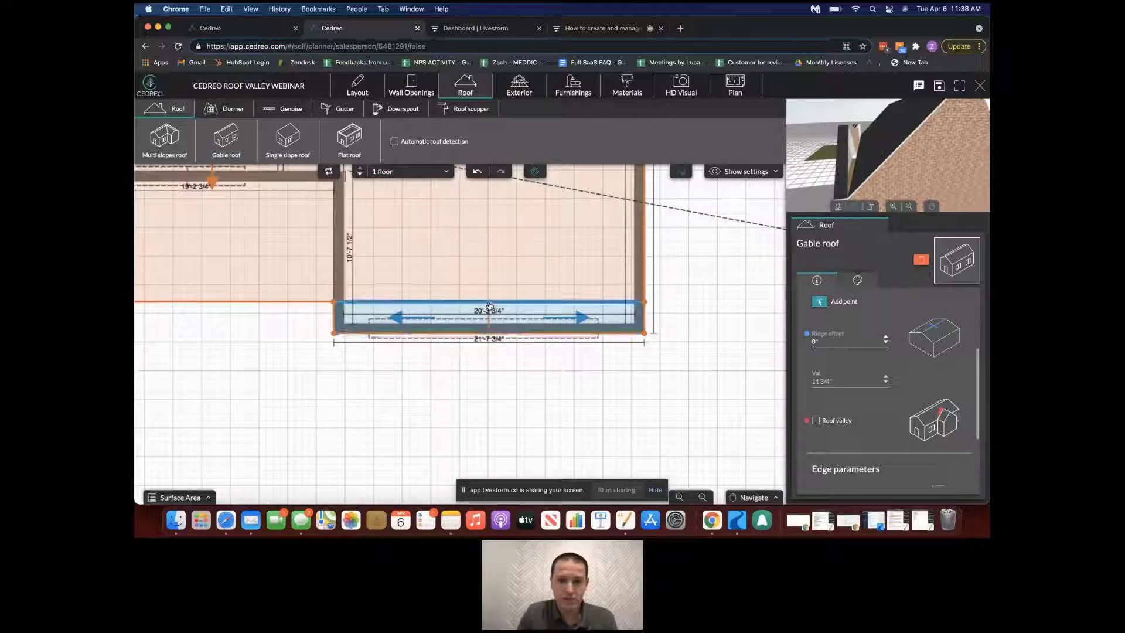
scroll(833, 335, down, 1)
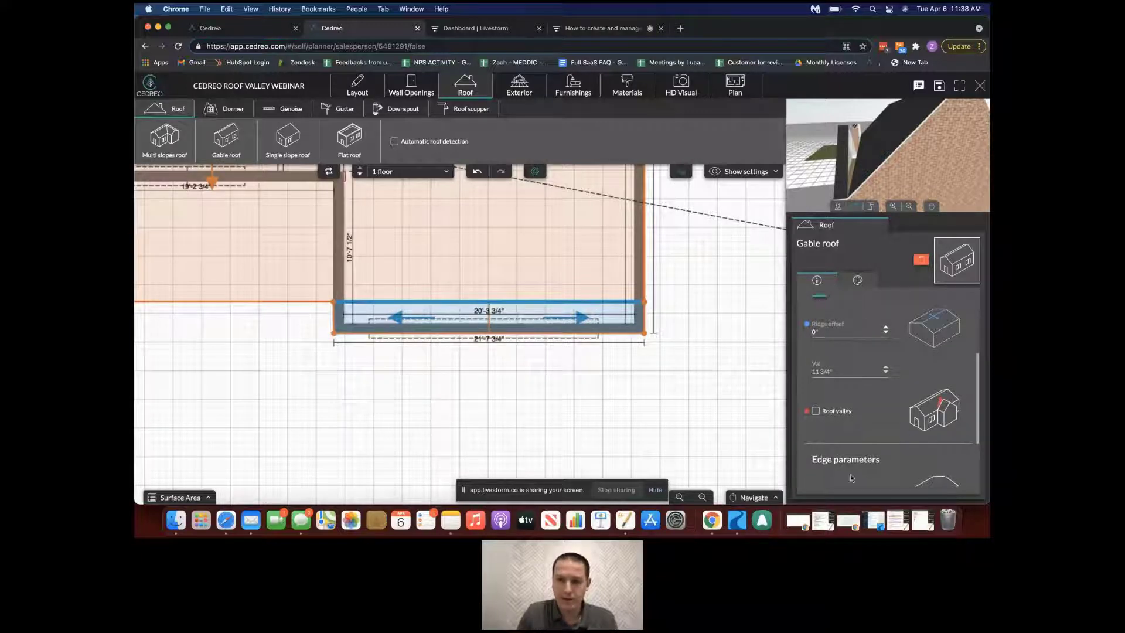
click(816, 411)
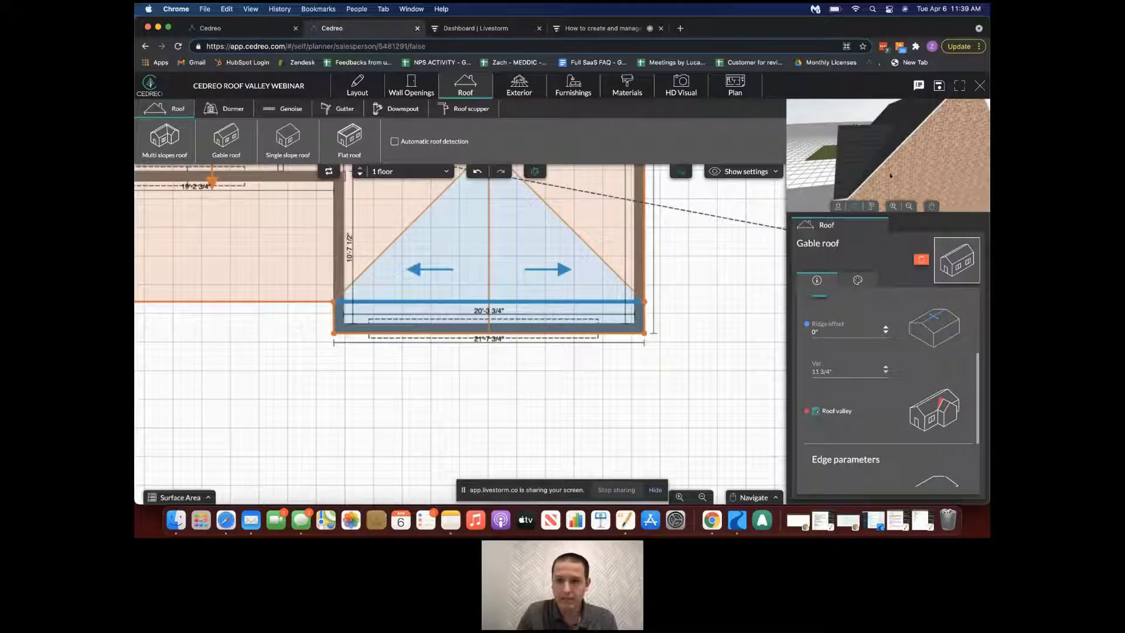
Examine the valley between the garage gable and the main roof in 3D from the front and the garage side.
drag(888, 169, 951, 175)
click(627, 87)
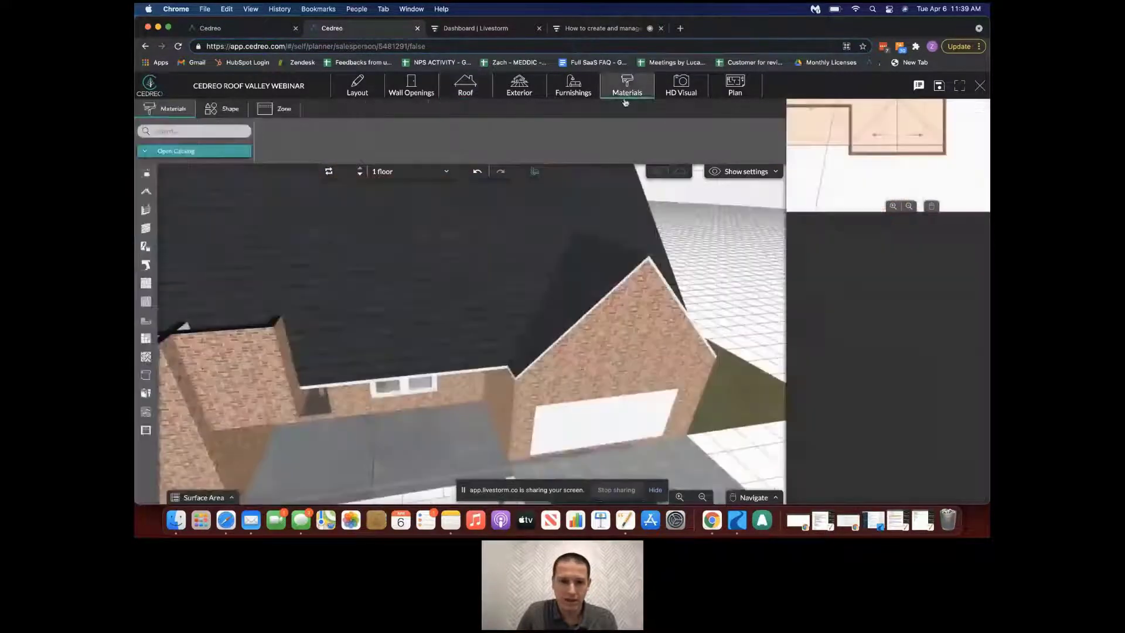
drag(643, 255, 592, 357)
scroll(653, 370, down, 3)
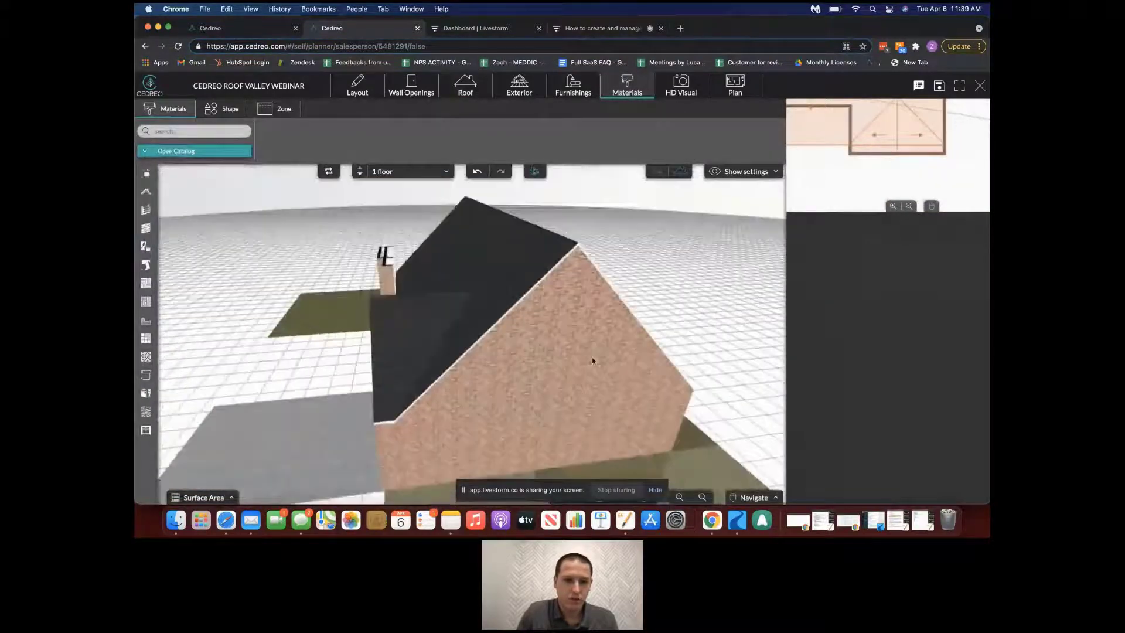
drag(460, 322, 507, 275)
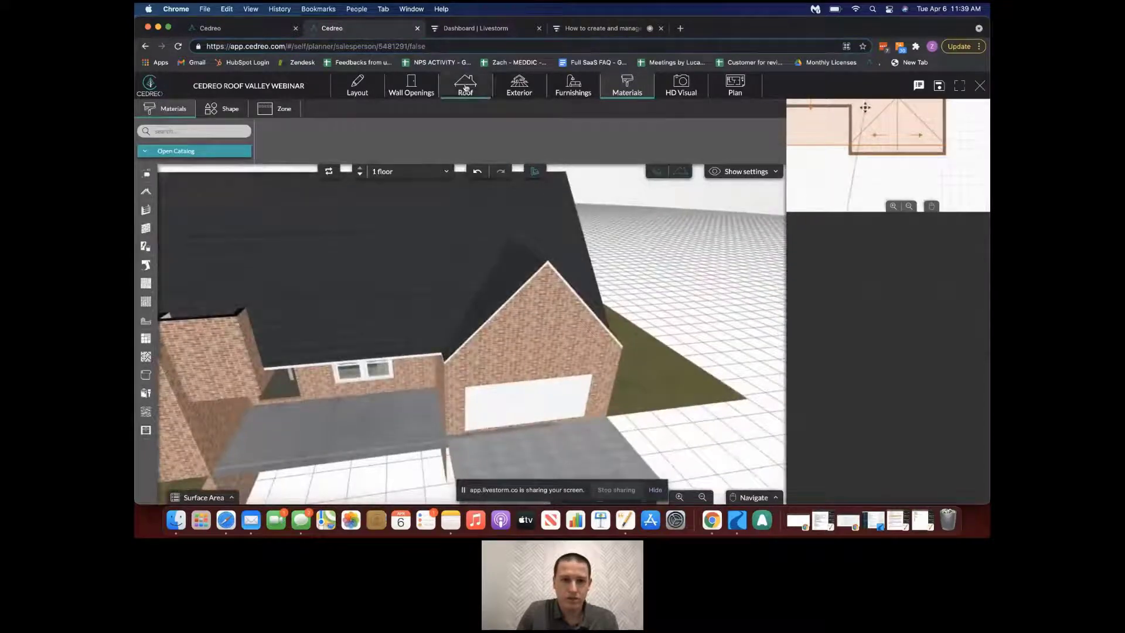
Review the main gable roof's height, angle and slope parameters for comparison with the garage gable.
click(466, 85)
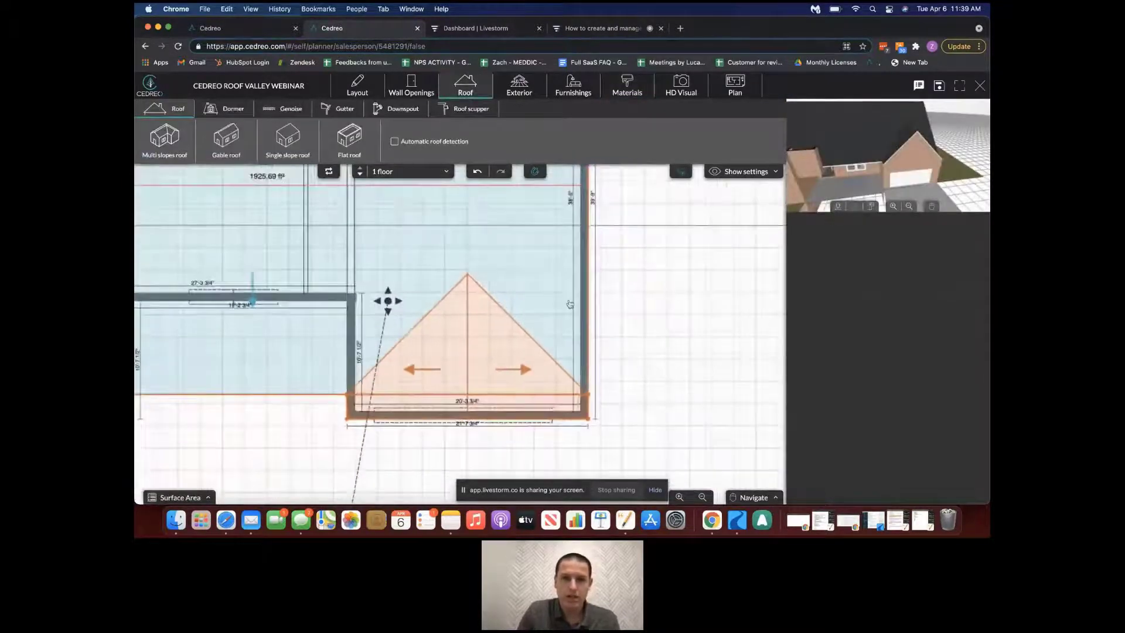
drag(868, 153, 839, 152)
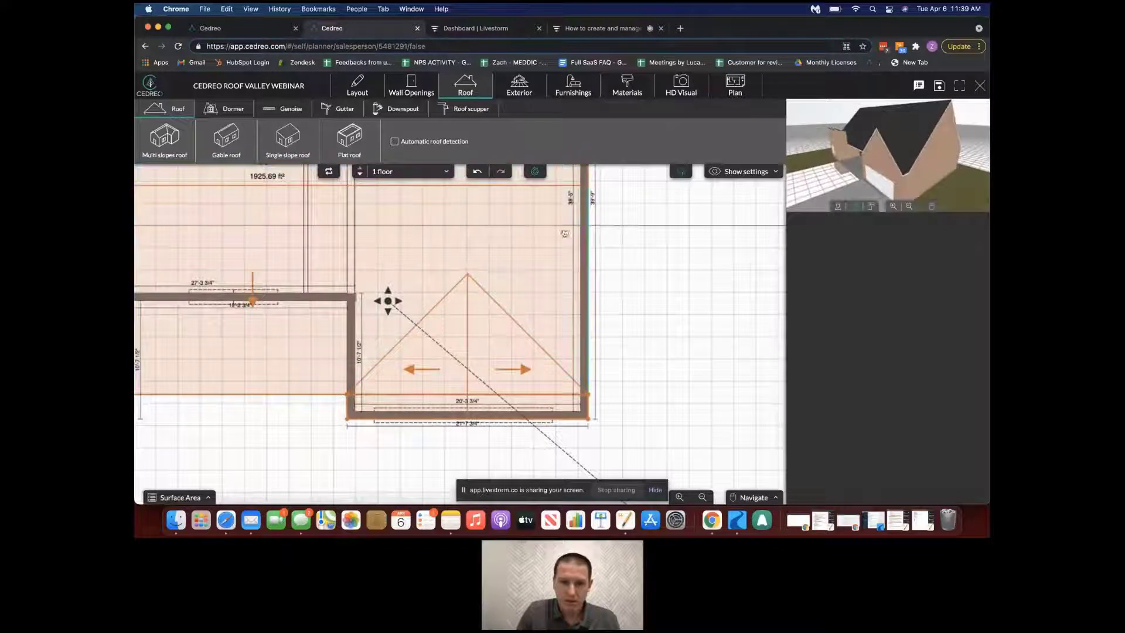
click(528, 234)
scroll(846, 344, up, 1)
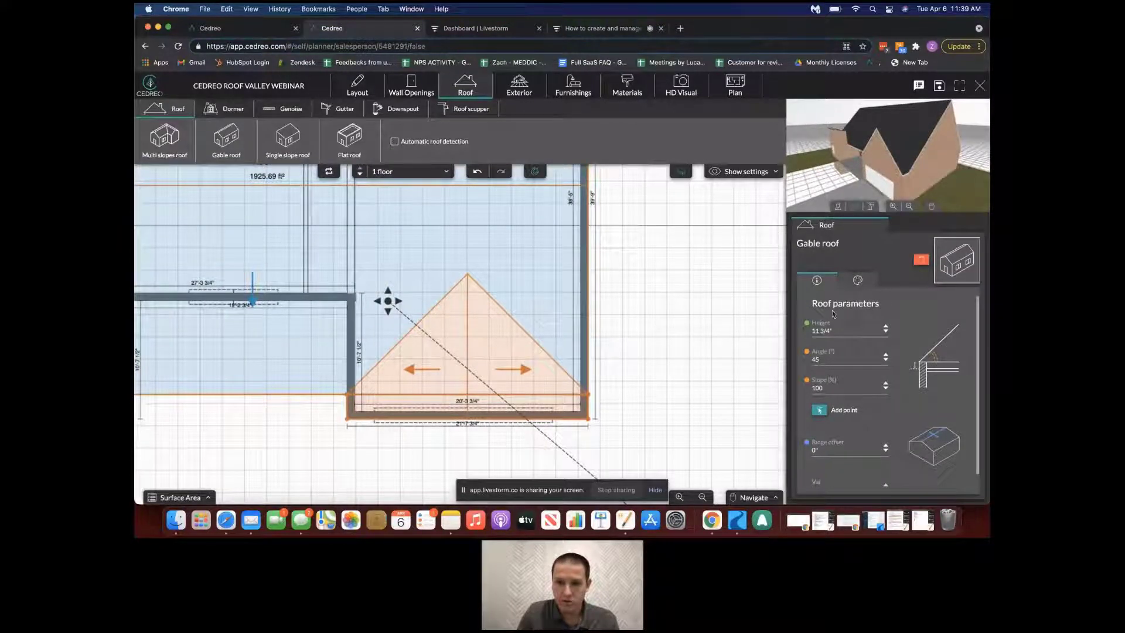
Set the garage gable roof's height to 5" and examine how it meets the main roof in 3D.
click(502, 409)
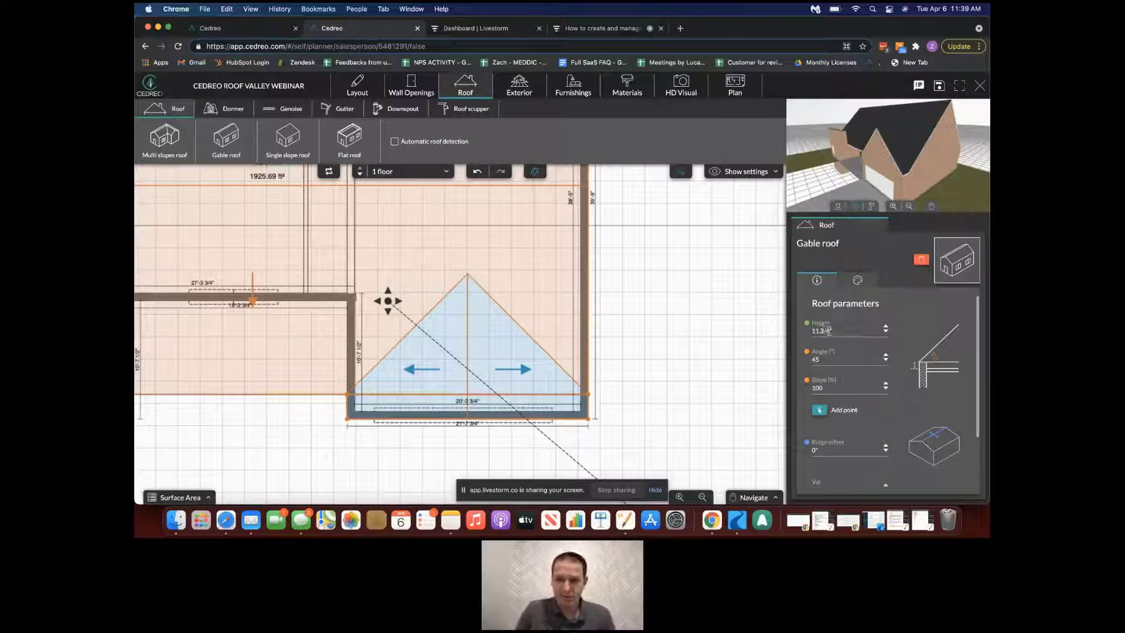
drag(830, 332, 813, 331)
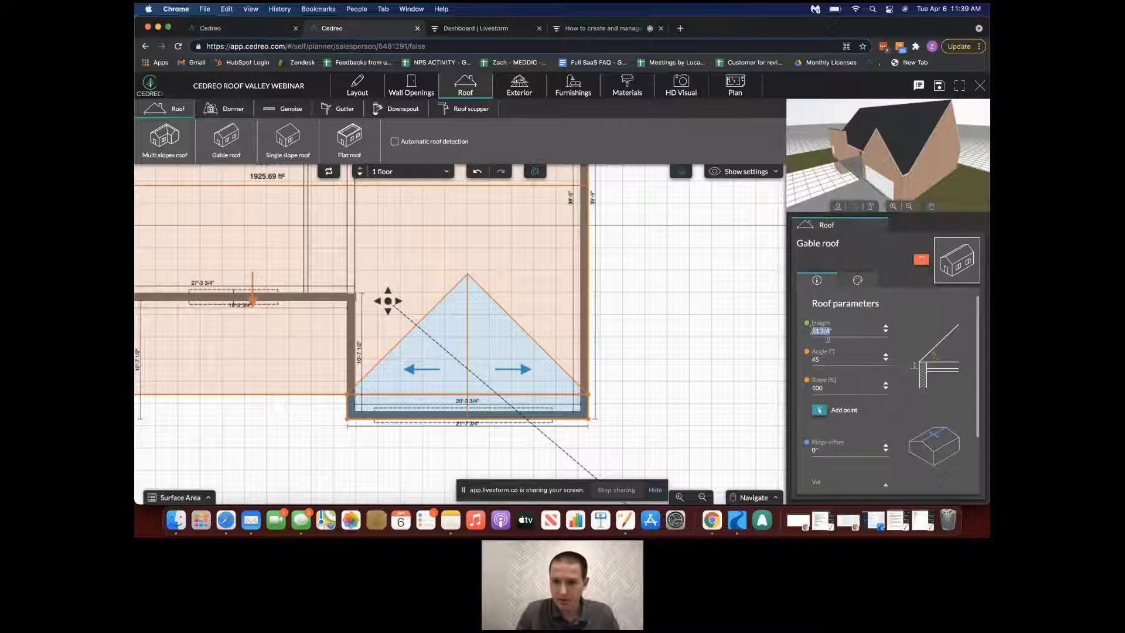
text(8')
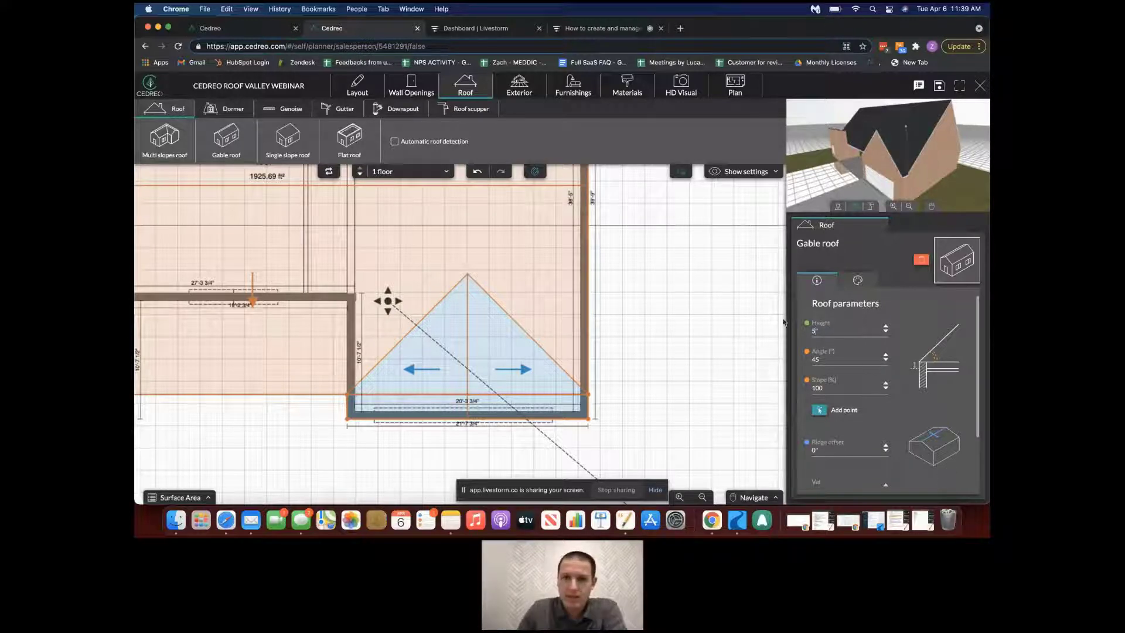
click(627, 86)
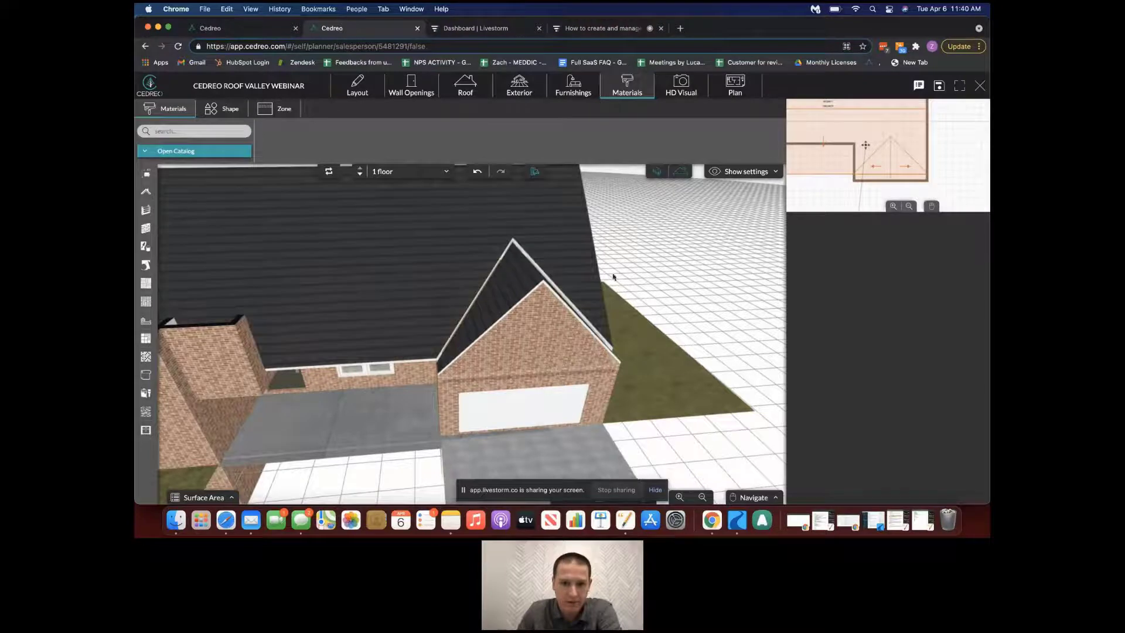
Set the garage gable roof's height to 11 3/4" and check its junction with the main roof in 3D.
click(468, 91)
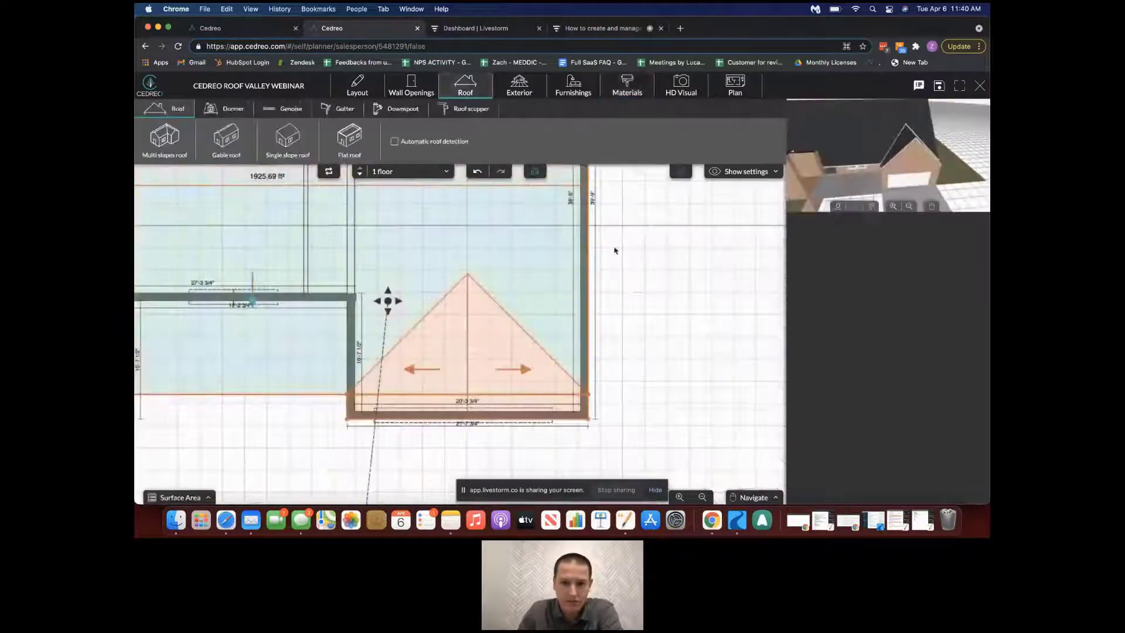
click(478, 360)
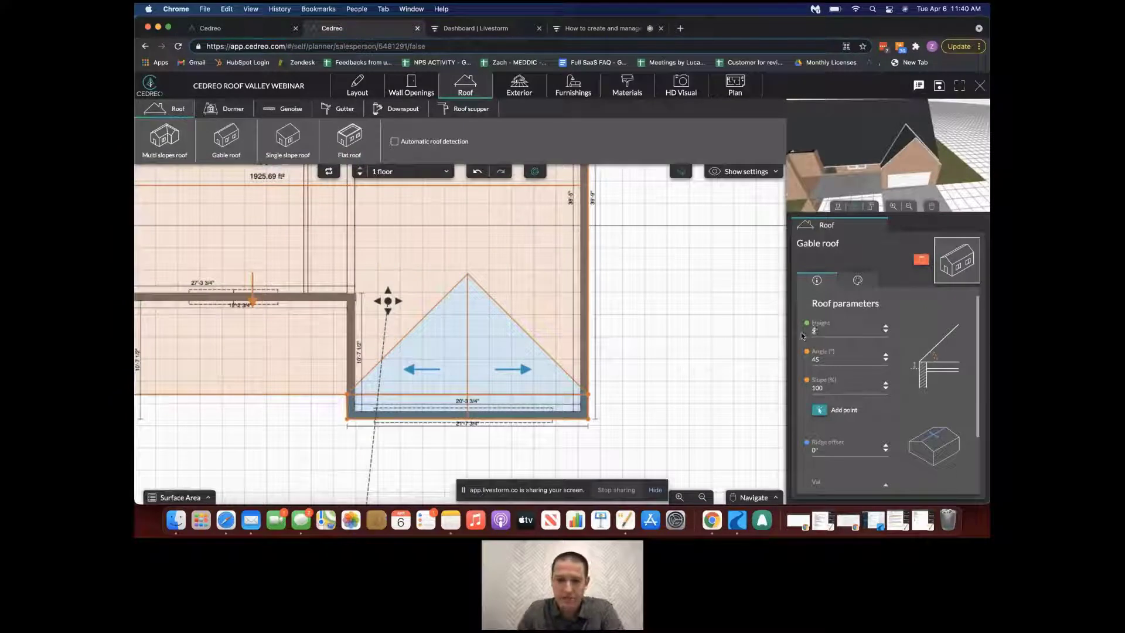
text(11)
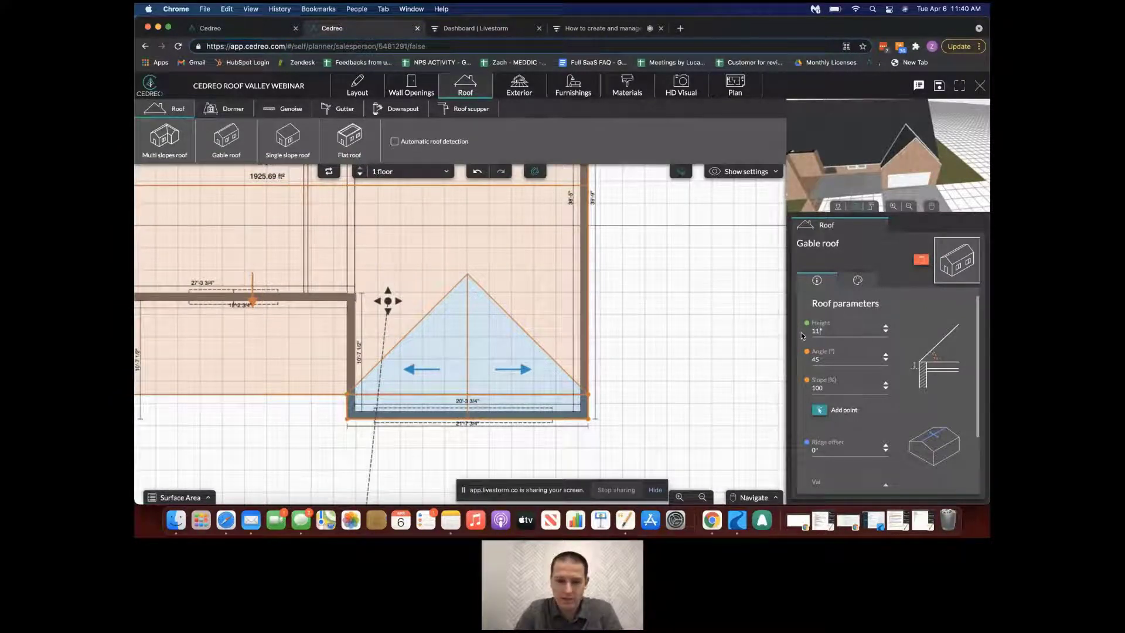
text( 3/4")
scroll(941, 146, up, 5)
drag(941, 144, 888, 149)
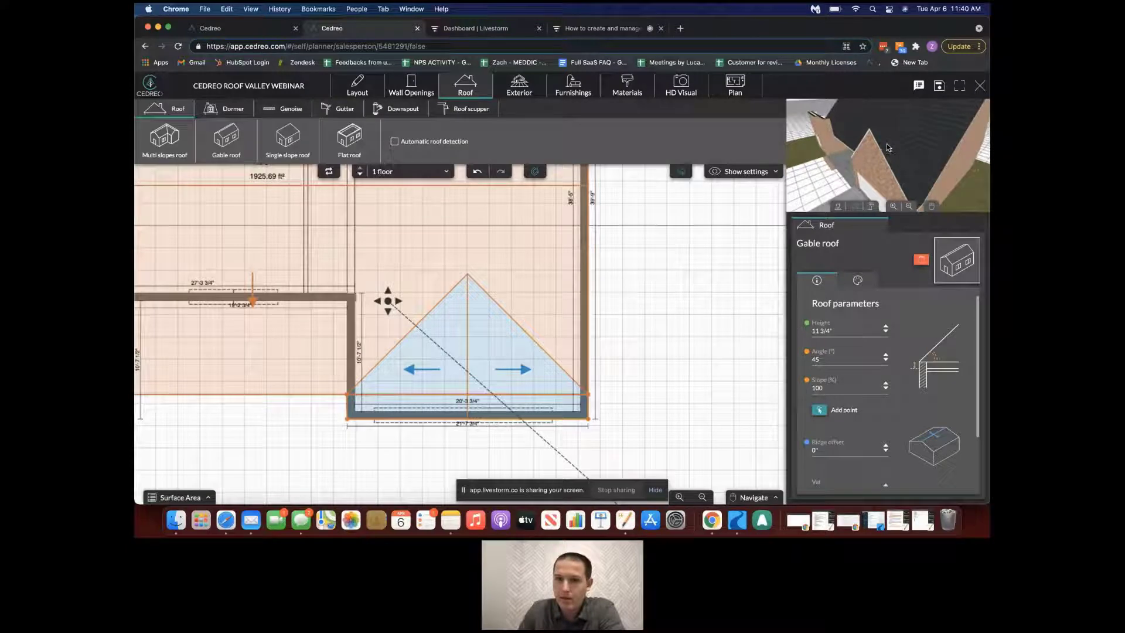
Draw a third gable roof over the narrow strip from the main roof's front edge to Room 4's front wall, spanning Rooms 2 and 4.
scroll(653, 241, down, 6)
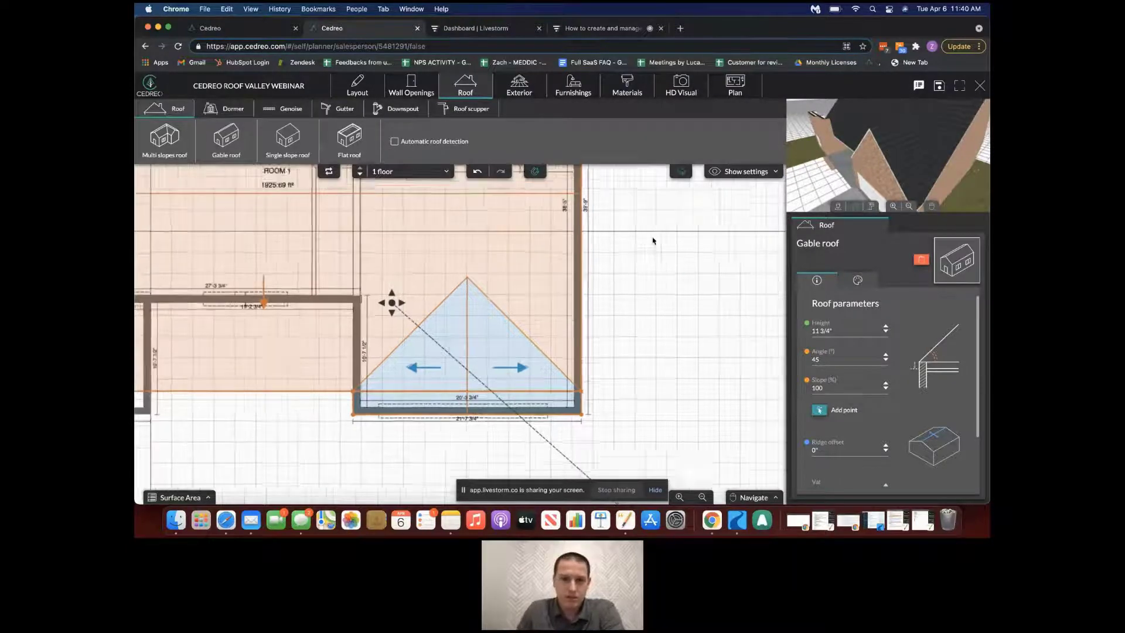
drag(552, 233, 627, 266)
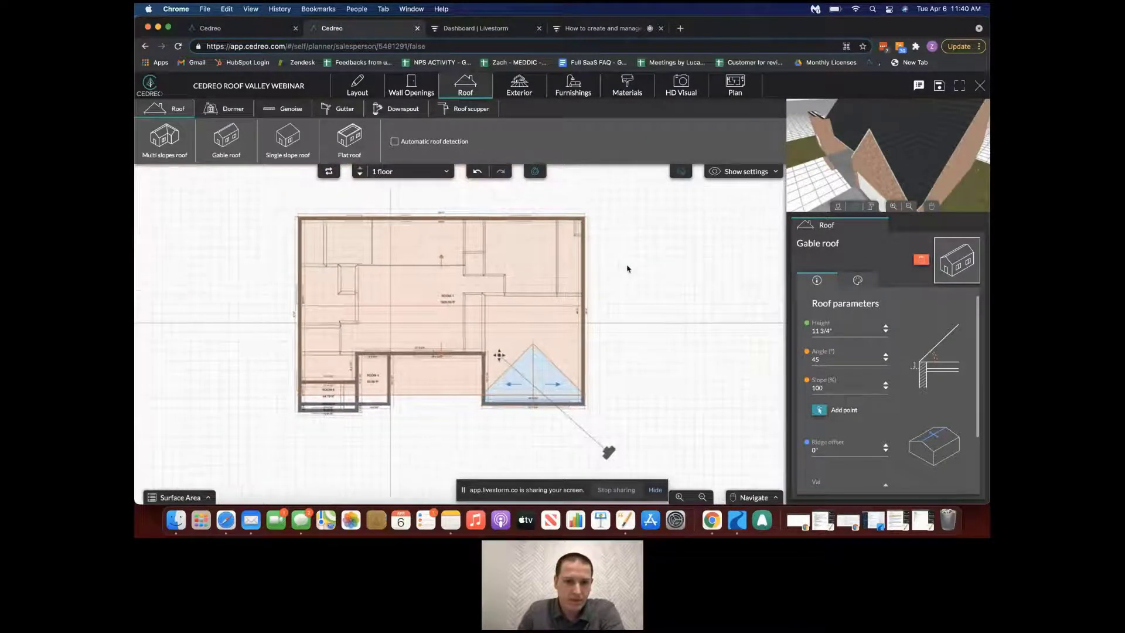
scroll(628, 266, up, 2)
drag(436, 286, 540, 289)
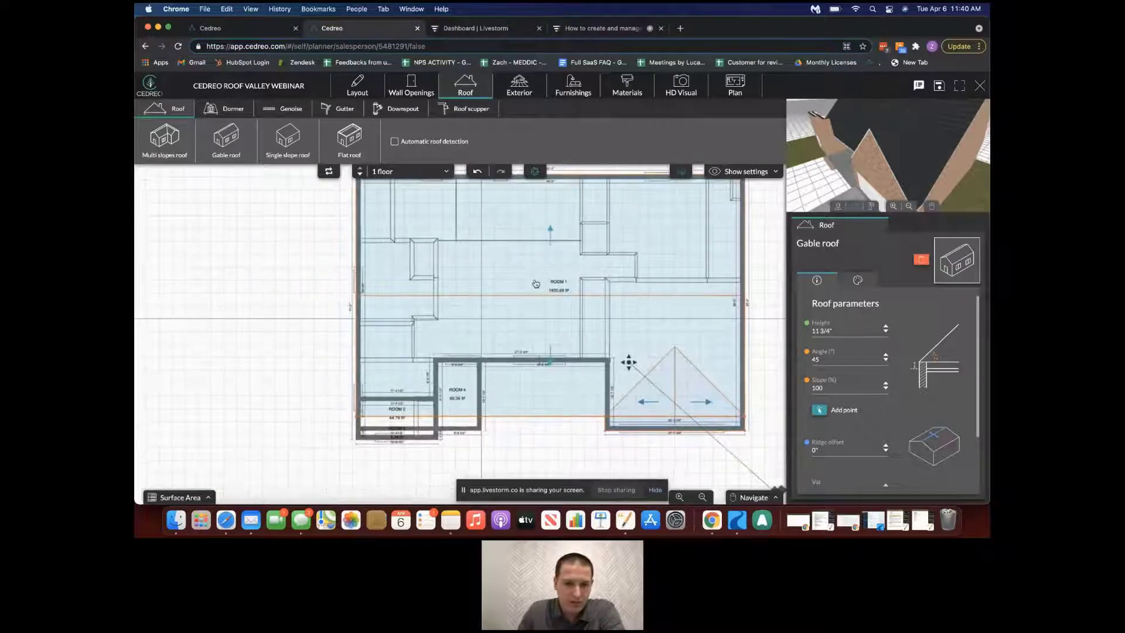
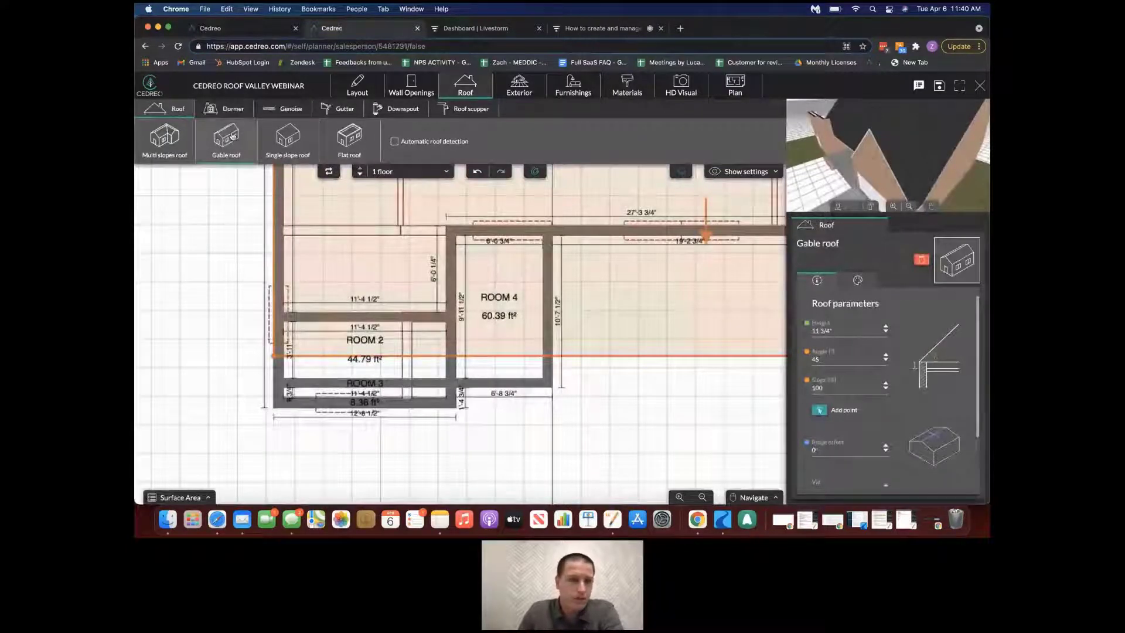
click(227, 138)
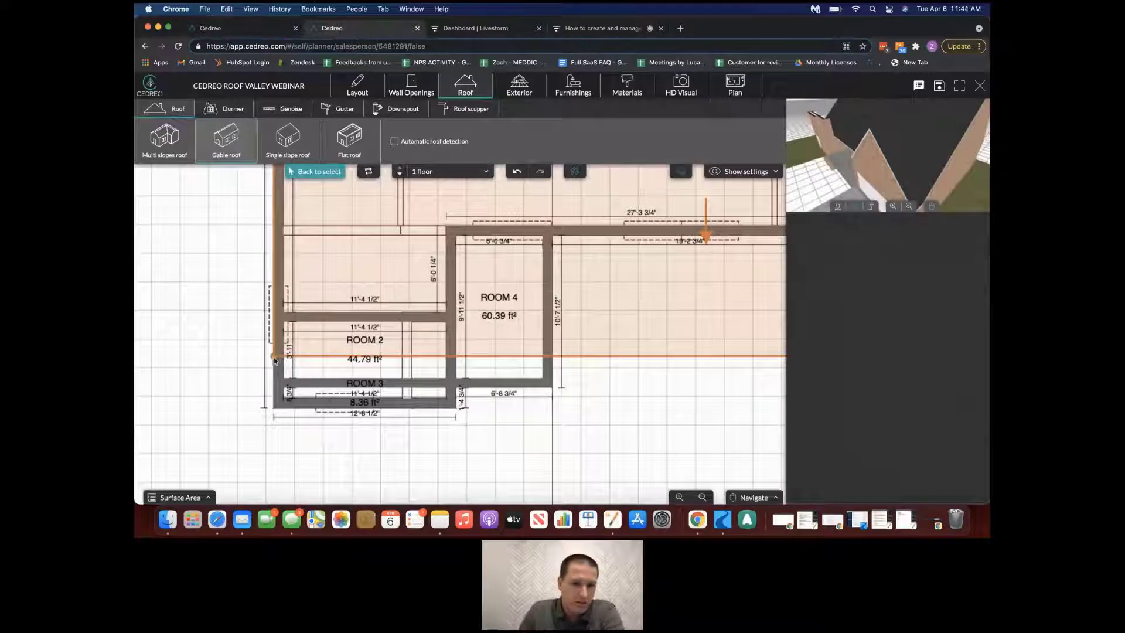
click(274, 390)
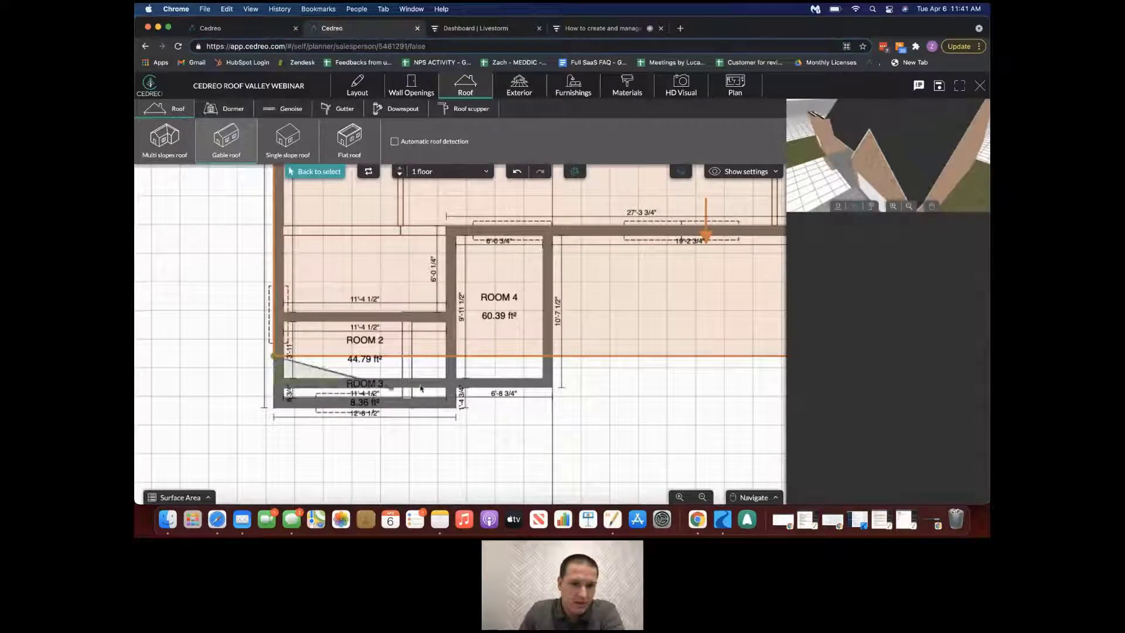
click(553, 388)
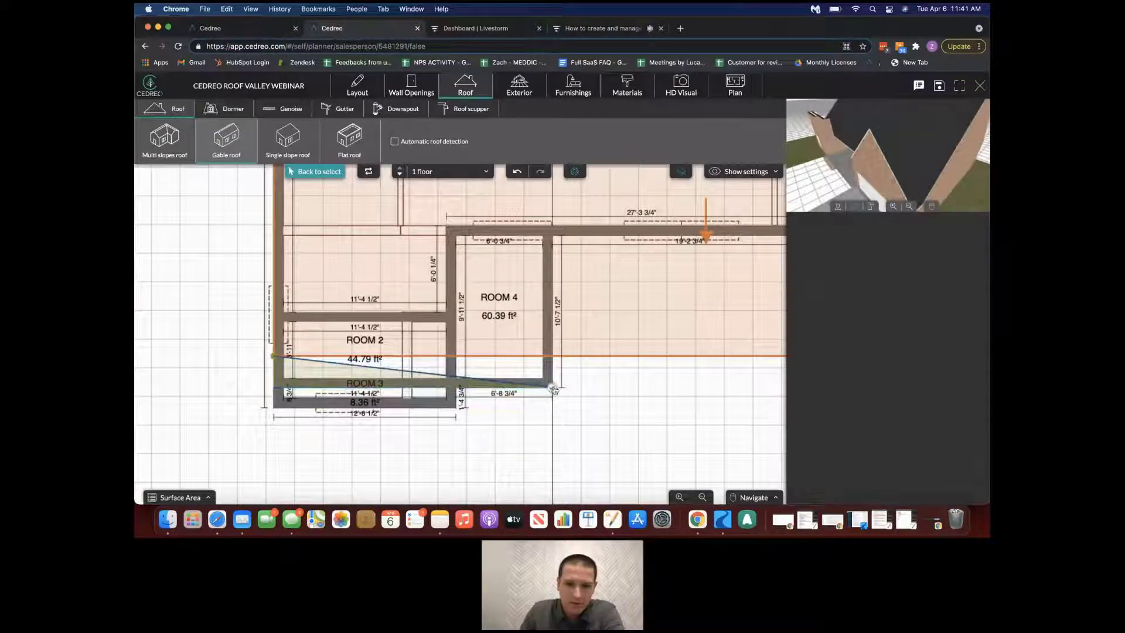
click(554, 357)
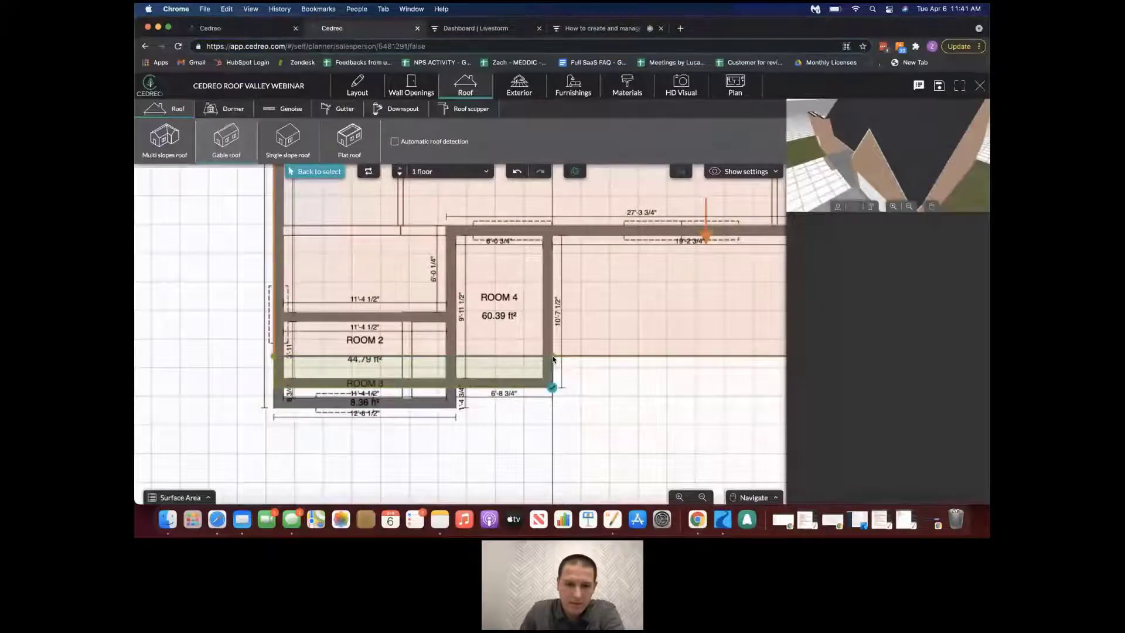
click(274, 356)
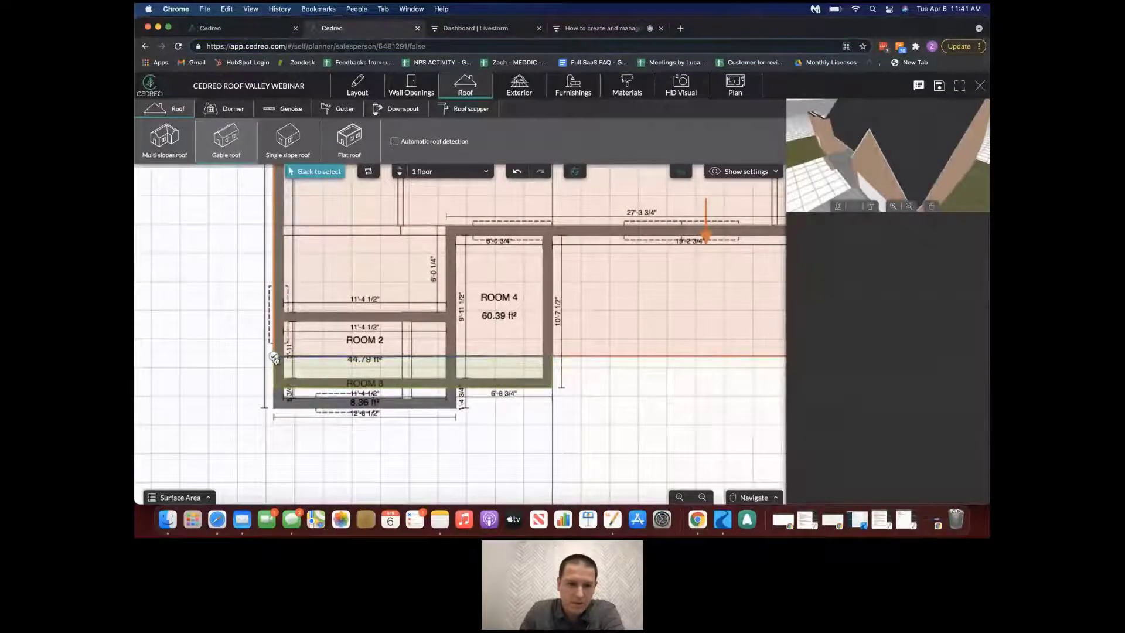
click(273, 357)
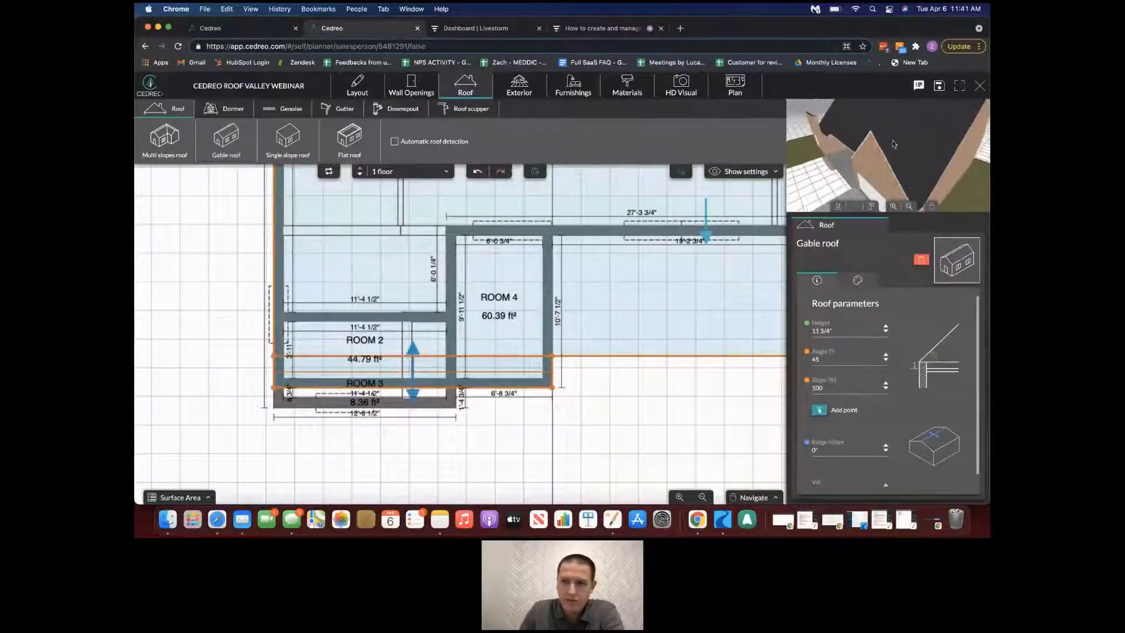
Turn on the ridge start for the front edge of the narrow gable roof over Rooms 2 and 4.
mouse_move(894, 143)
mouse_down()
mouse_move(830, 156)
mouse_move(852, 135)
mouse_move(847, 154)
mouse_up()
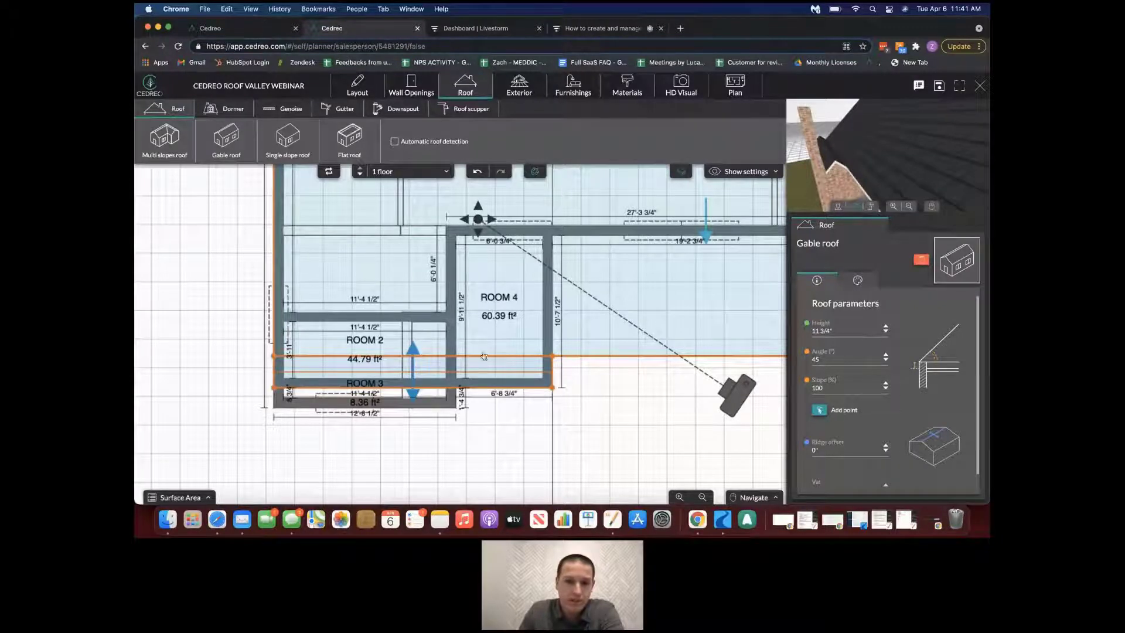
click(414, 375)
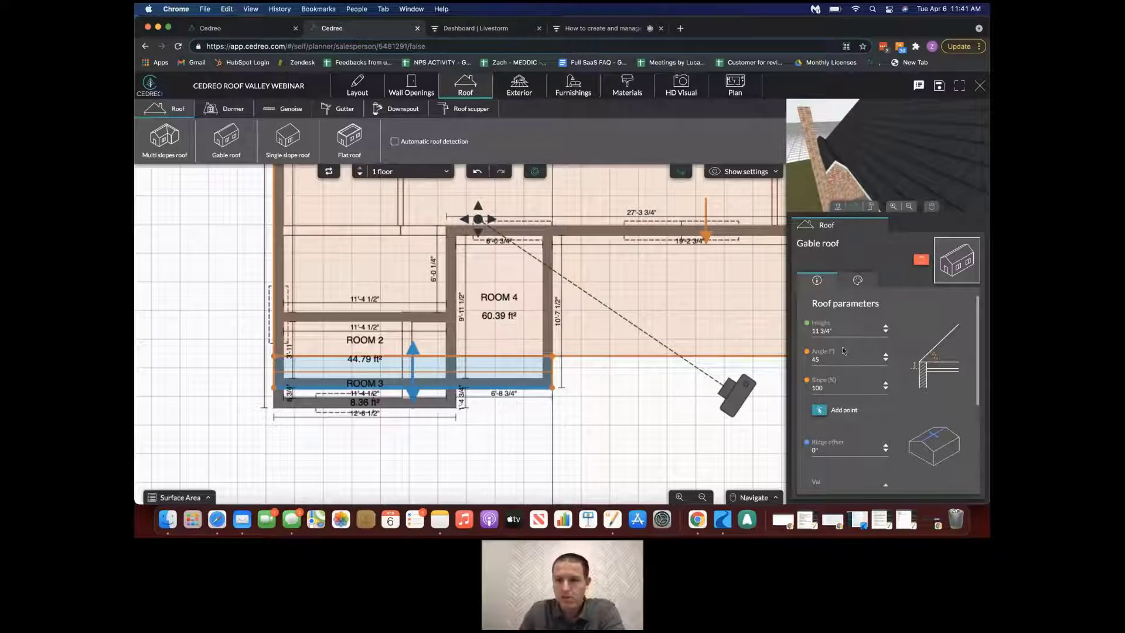
scroll(829, 381, down, 5)
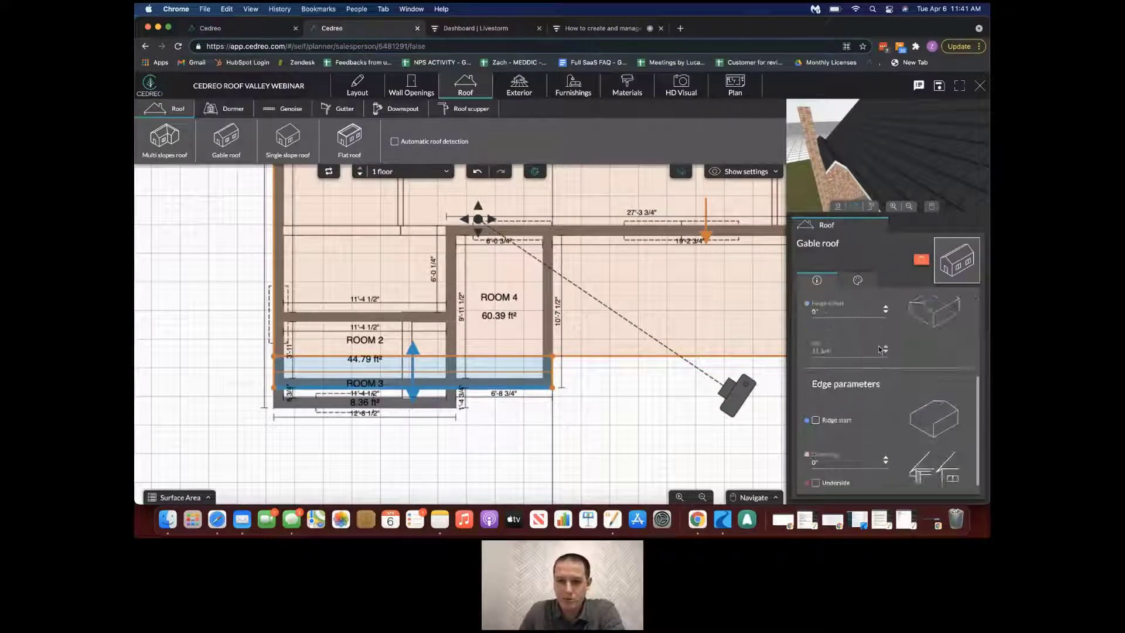
click(816, 422)
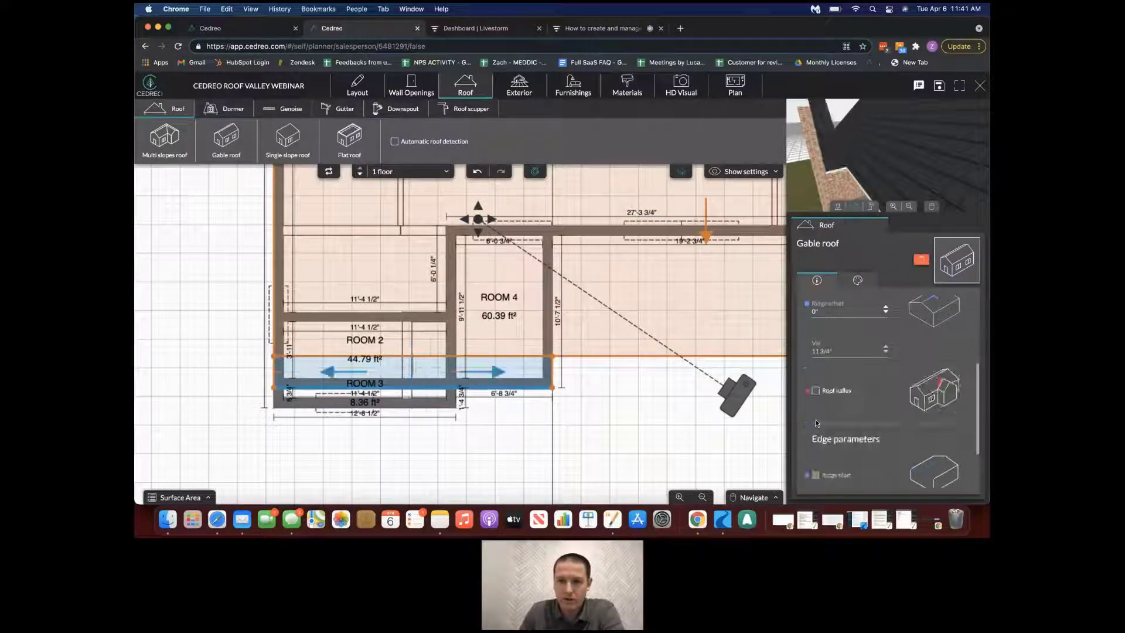
mouse_move(863, 144)
mouse_down()
mouse_move(834, 146)
mouse_move(864, 129)
mouse_move(815, 151)
mouse_up()
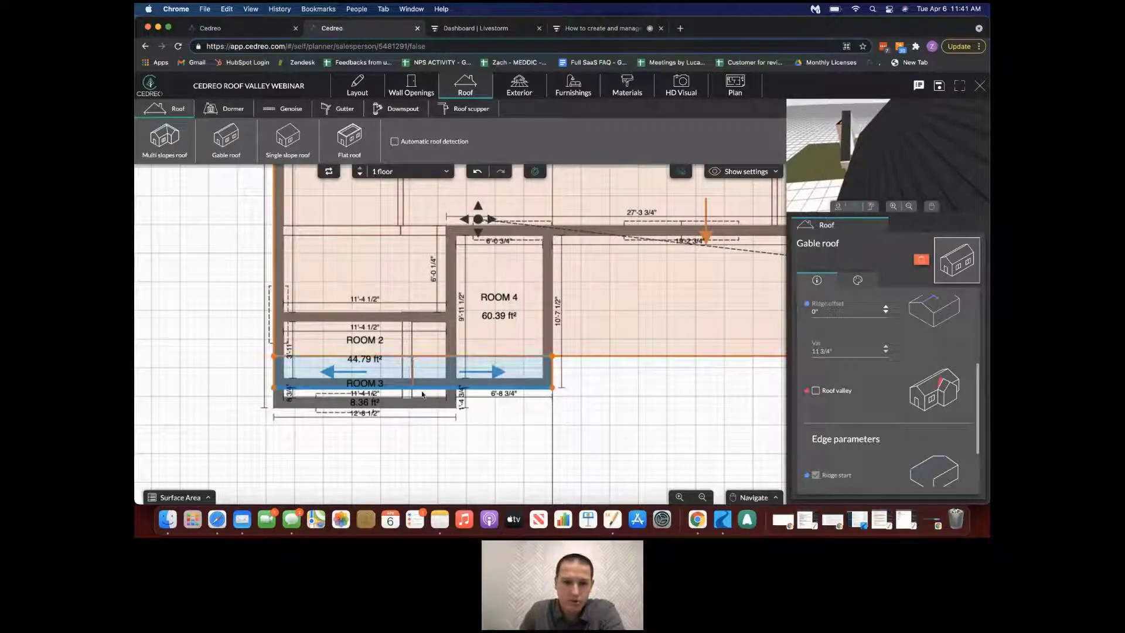
Enable the roof valley on the rear edge of the Rooms 2 and 4 gable roof and inspect its junction in 3D.
click(414, 359)
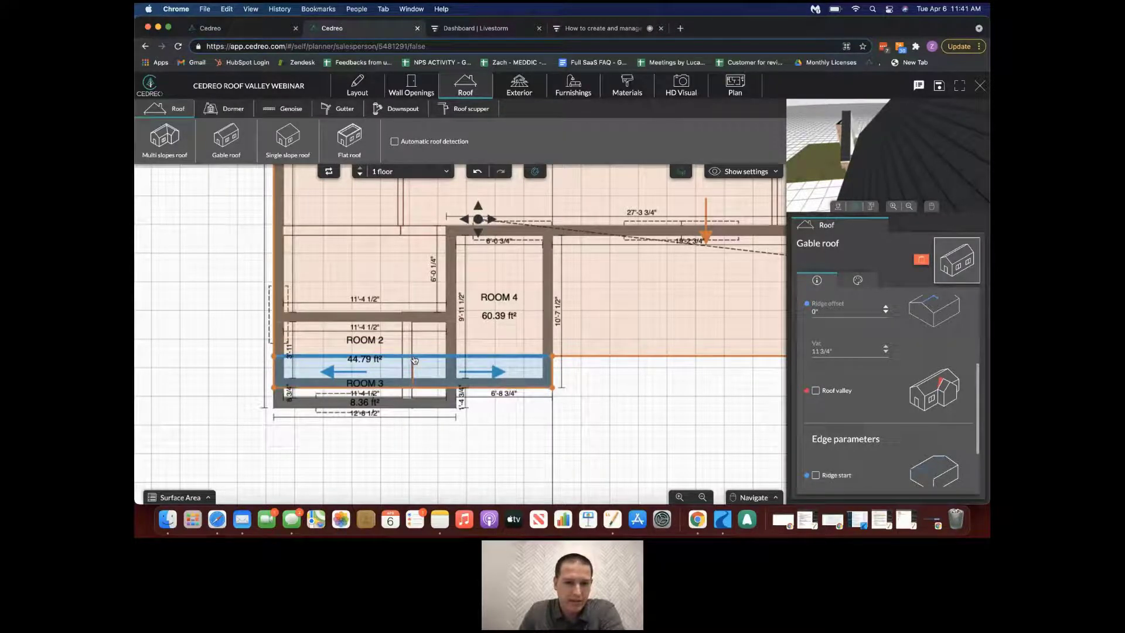
click(817, 393)
drag(844, 154, 965, 160)
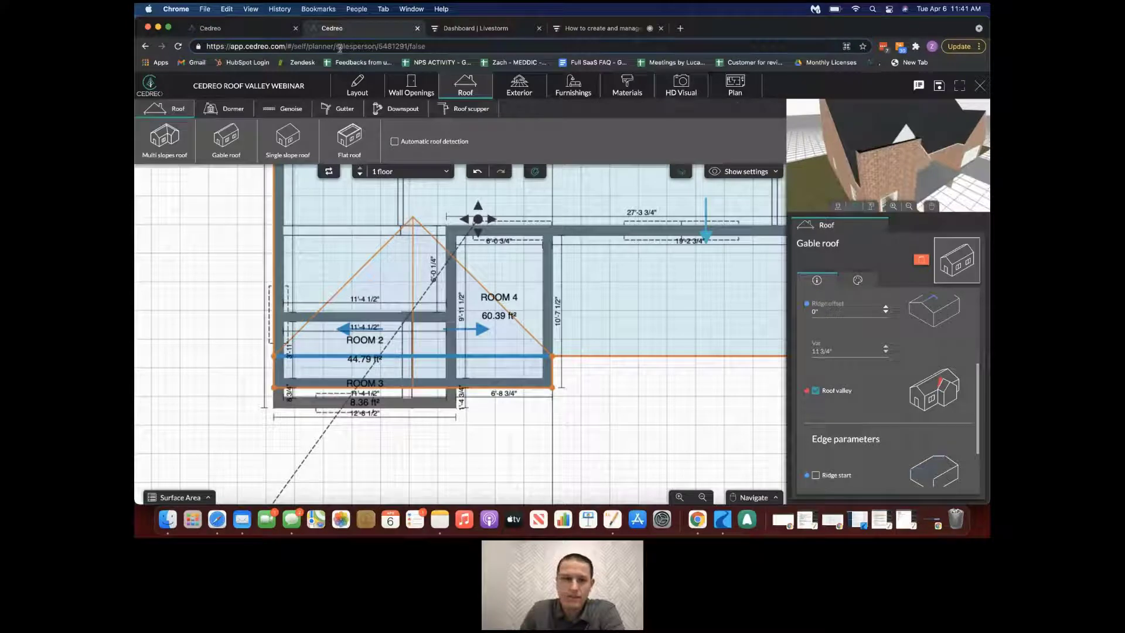
click(627, 85)
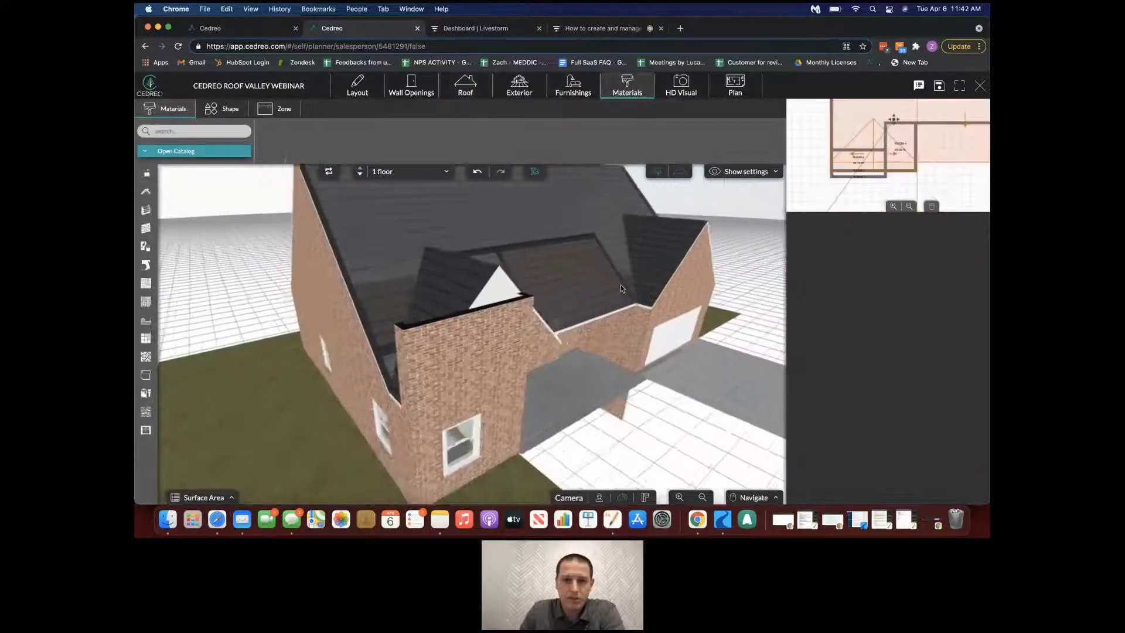
drag(622, 283, 592, 285)
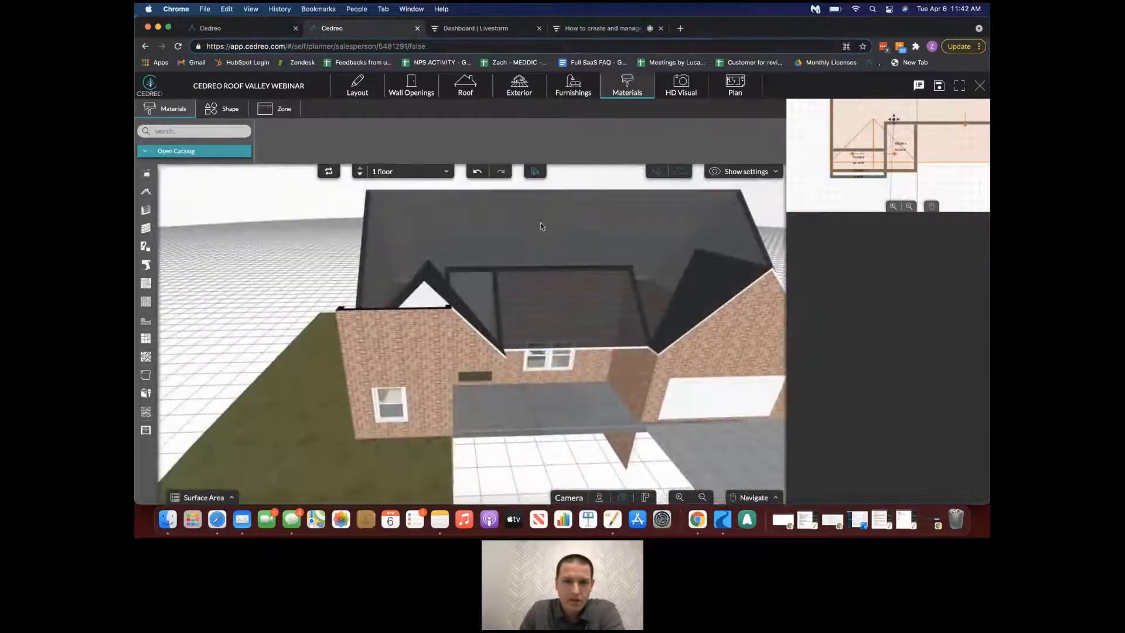
Examine the front gables of the finished KELSI - L2 example in 3D for comparison with the webinar house.
click(247, 29)
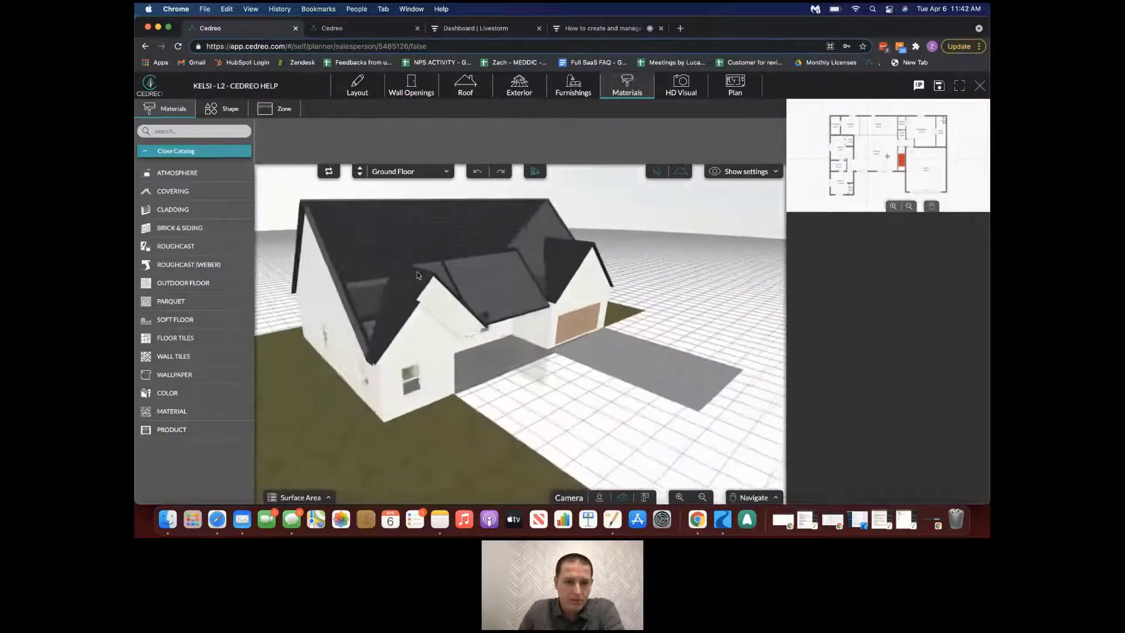
drag(445, 331, 313, 327)
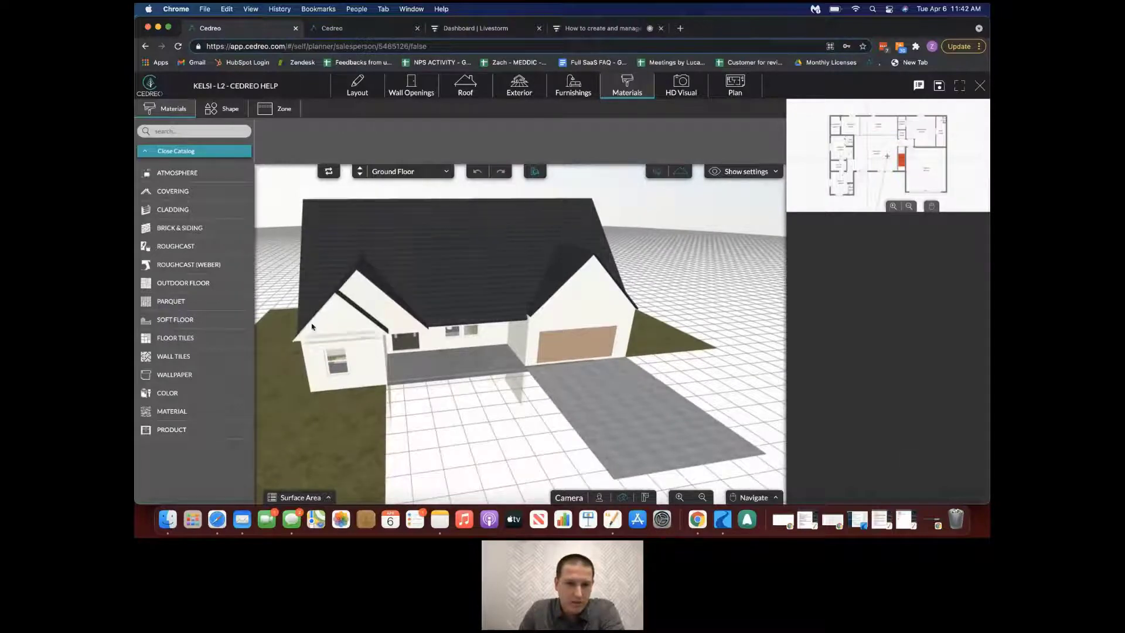
click(351, 29)
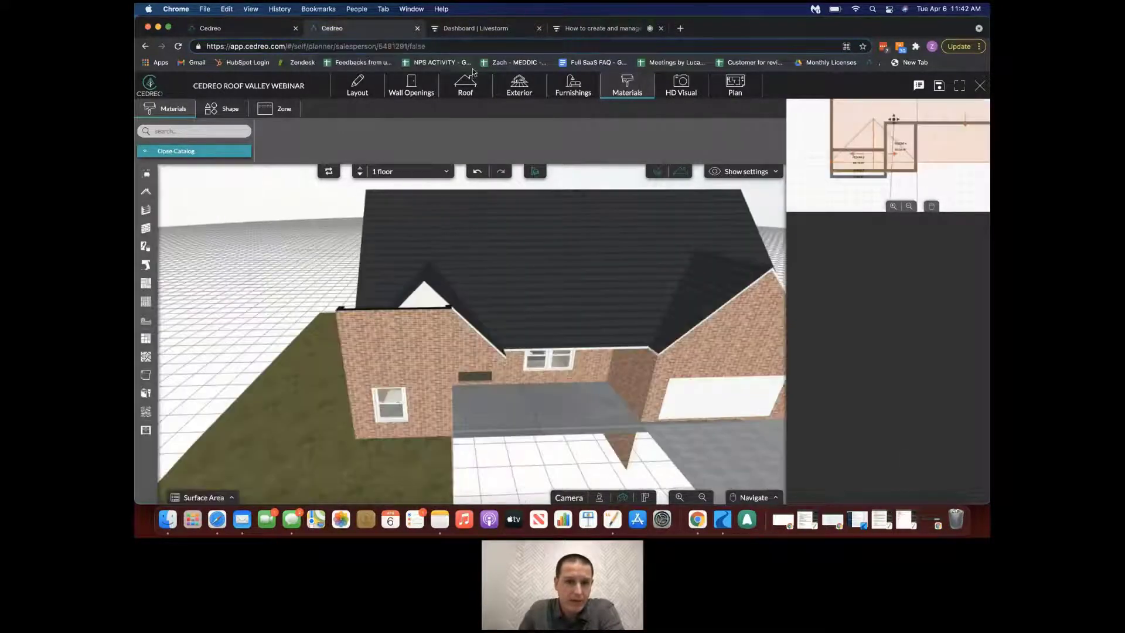
Draw a fourth gable roof over the narrow strip of Room 3, from the third gable's front edge to the front wall.
click(467, 81)
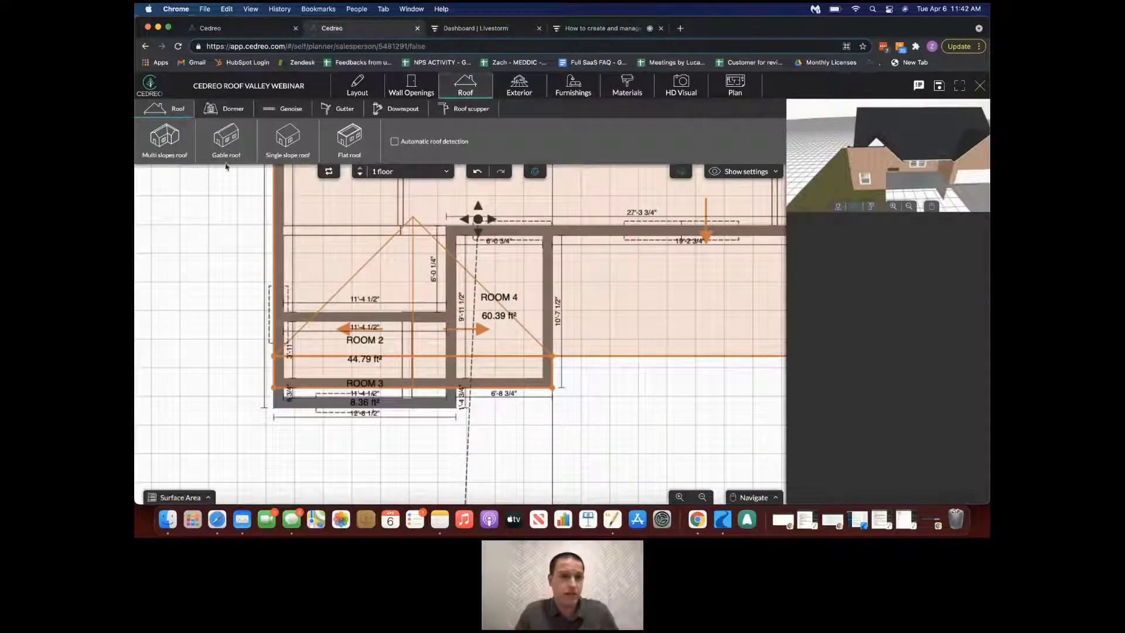
click(226, 146)
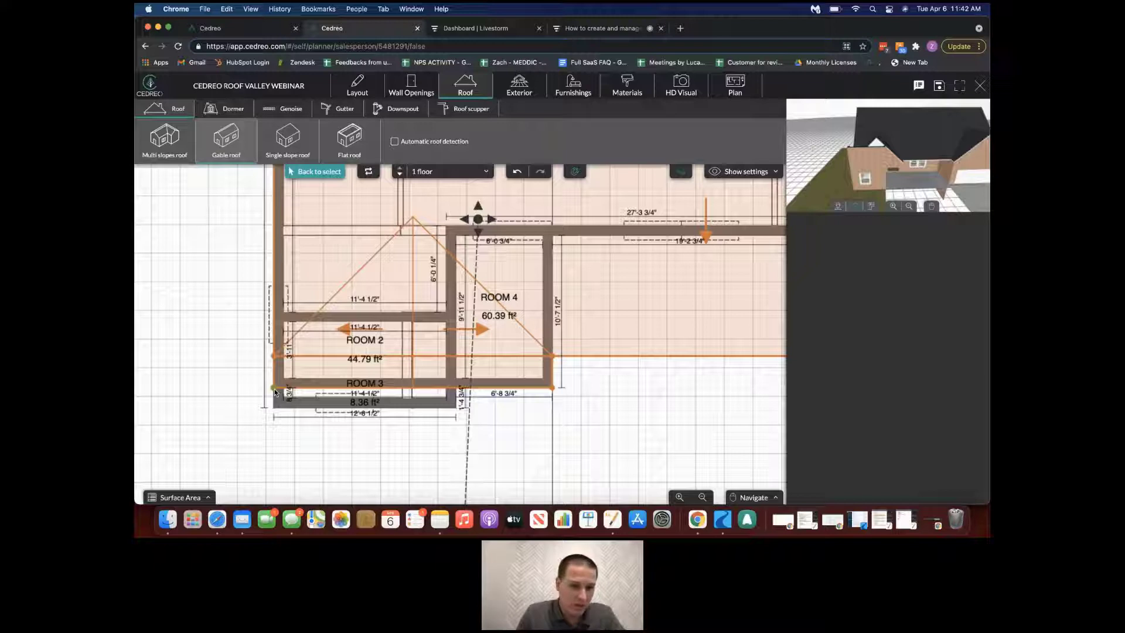
drag(275, 412, 456, 407)
click(457, 389)
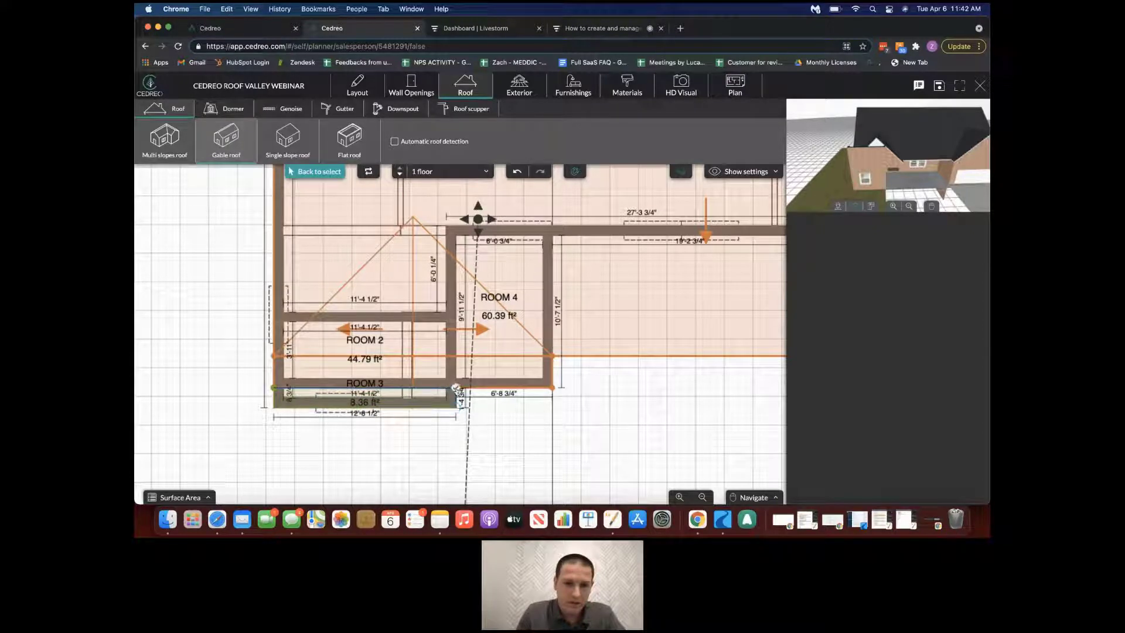
click(275, 389)
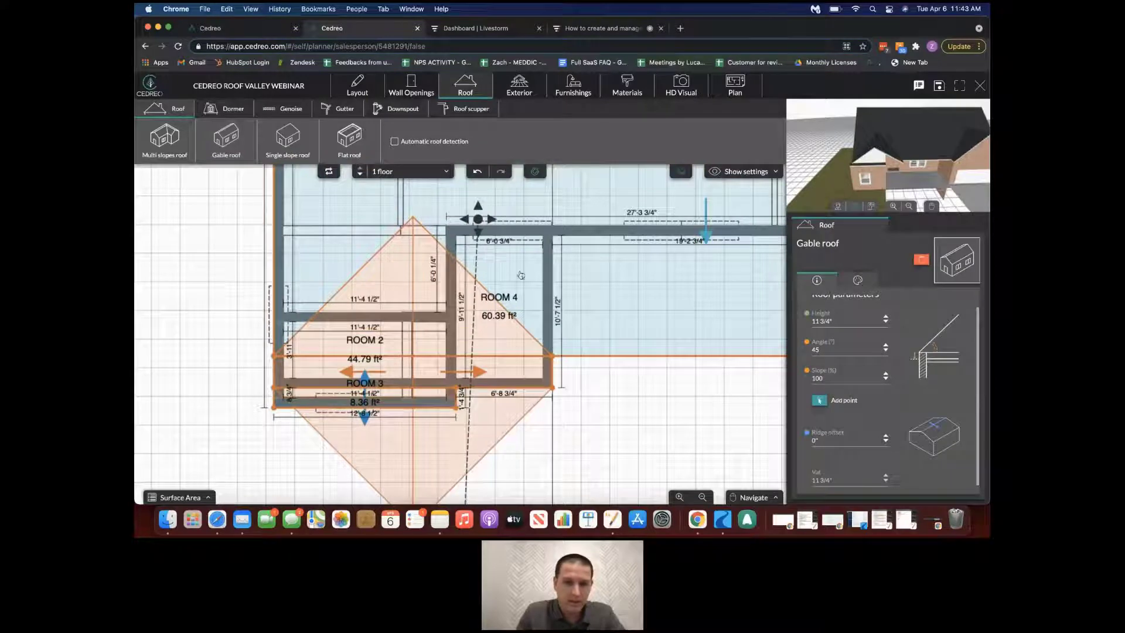
Turn on the ridge start for the front edge of Room 3's gable roof and inspect the stepped gables in 3D.
scroll(542, 251, down, 2)
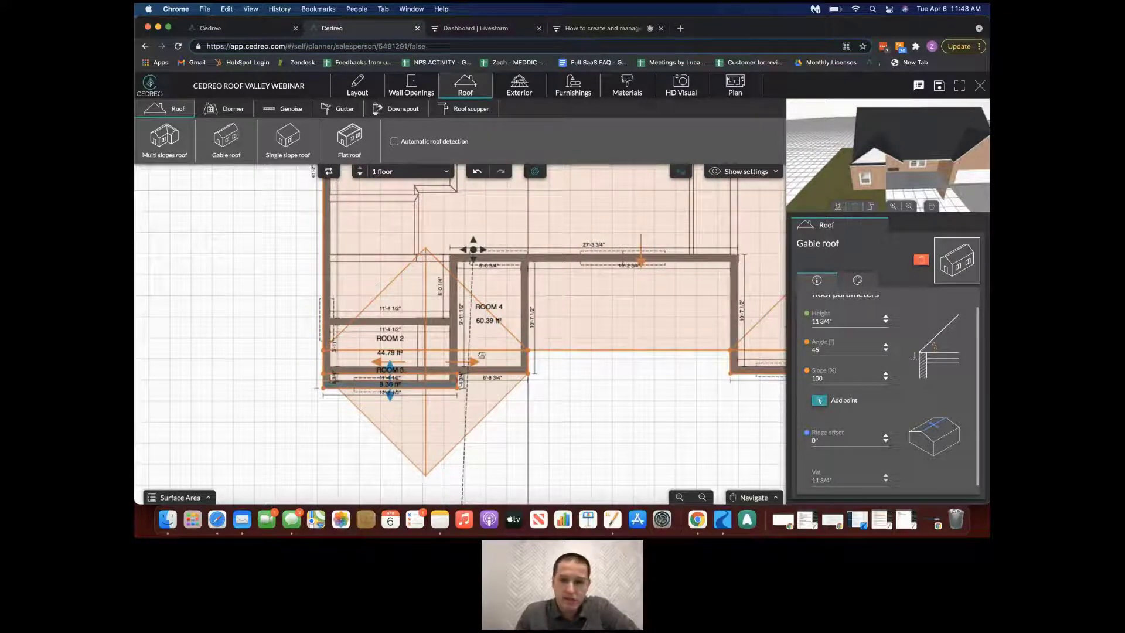
drag(891, 153, 950, 155)
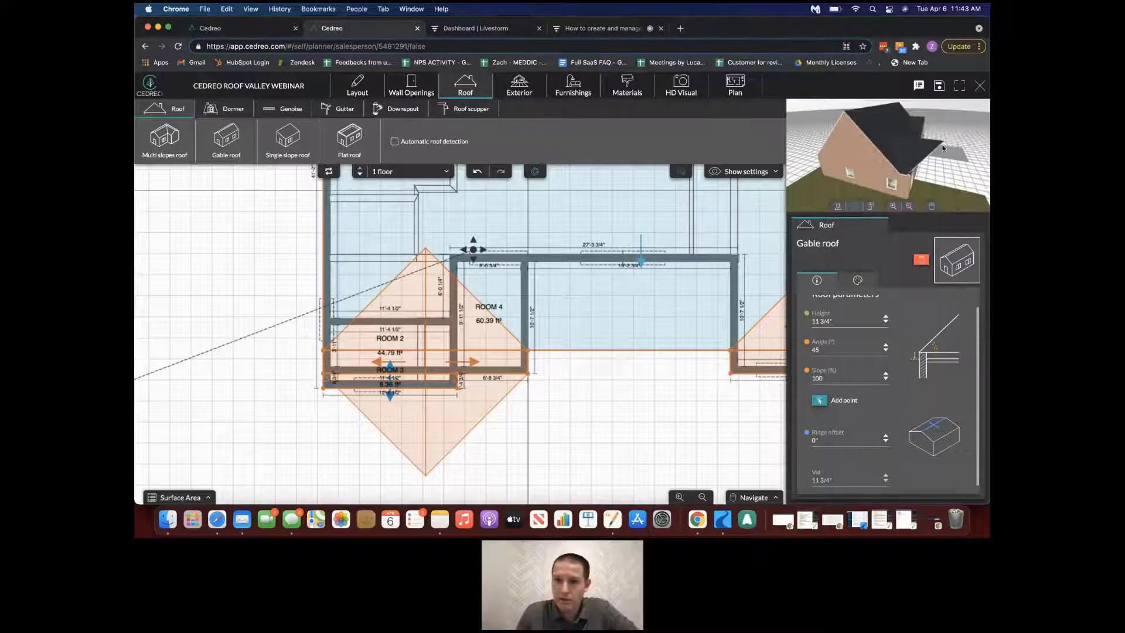
drag(949, 144, 929, 143)
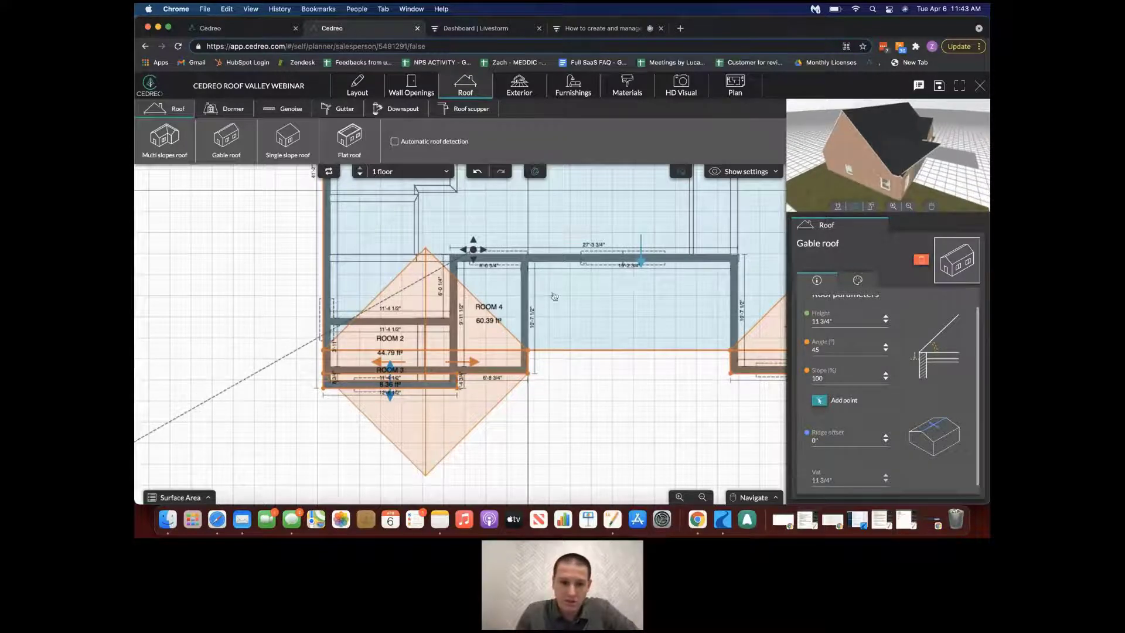
click(404, 388)
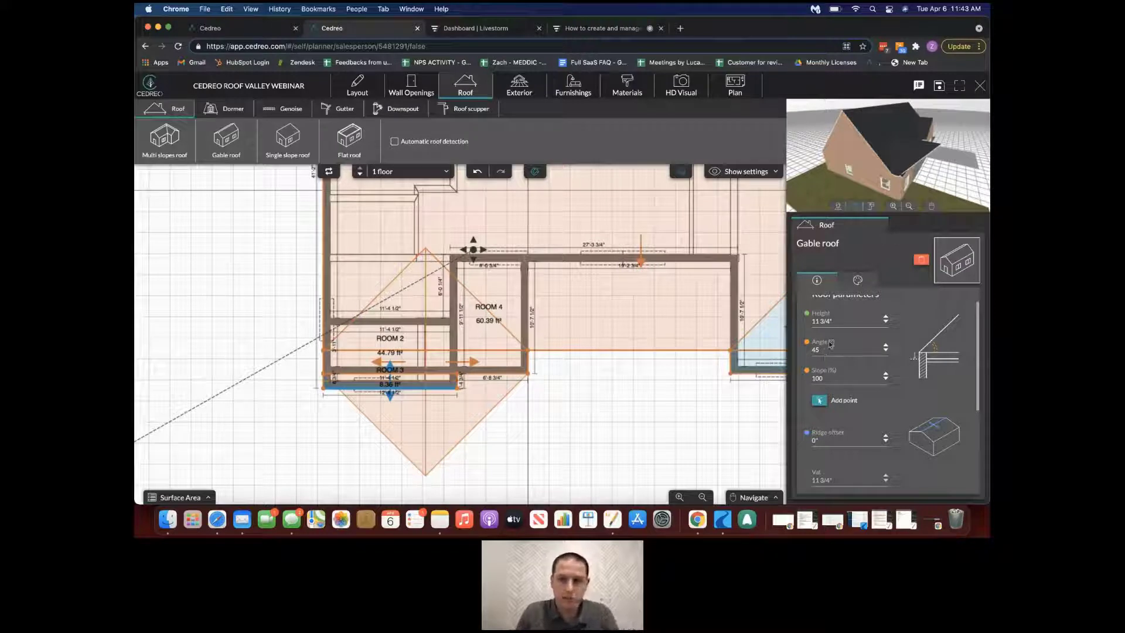
scroll(830, 344, down, 4)
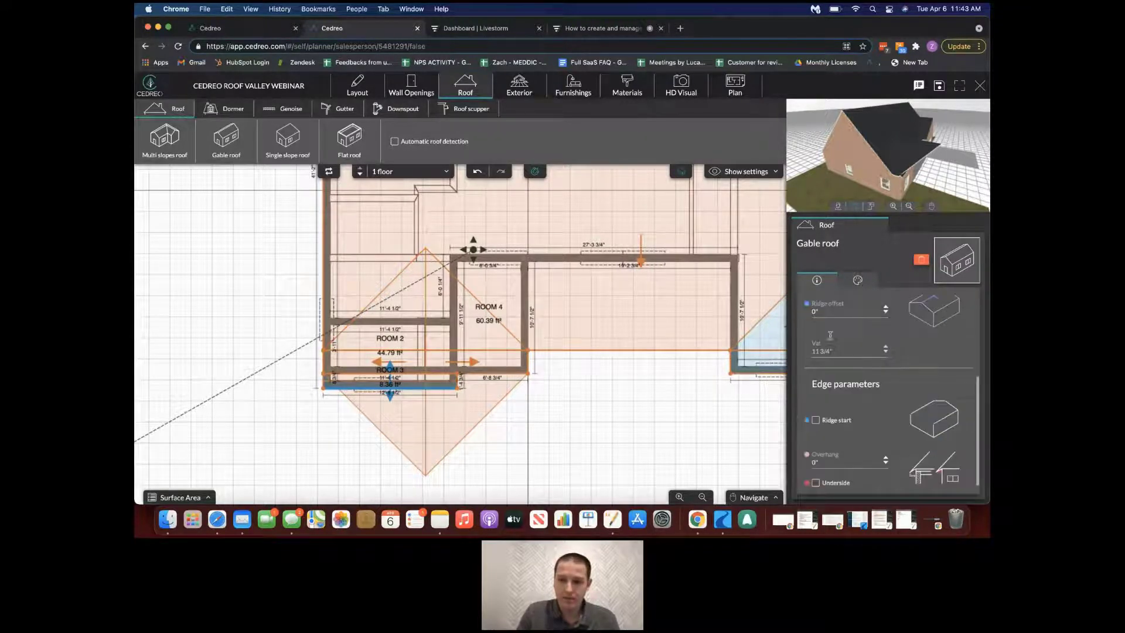
click(816, 420)
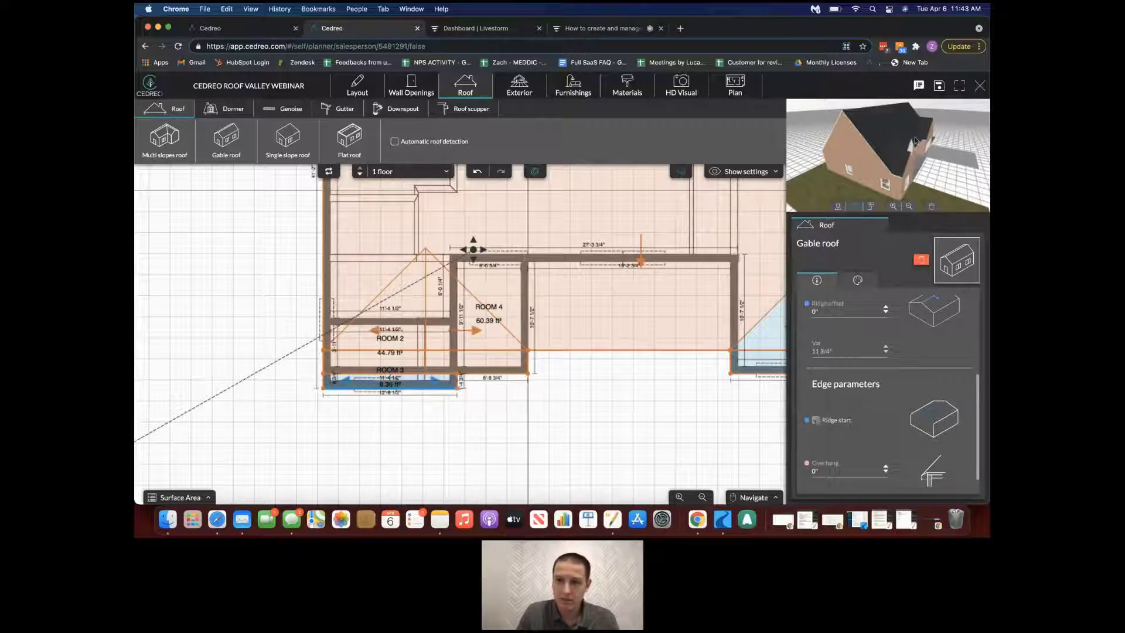
drag(933, 149, 861, 153)
click(627, 85)
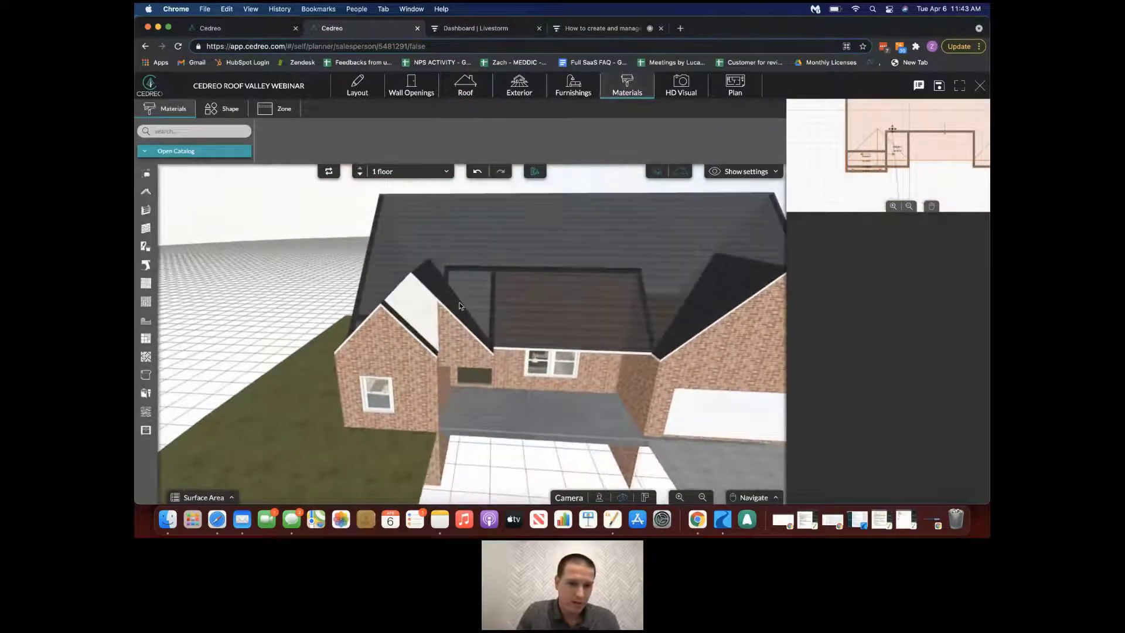
drag(440, 293, 571, 273)
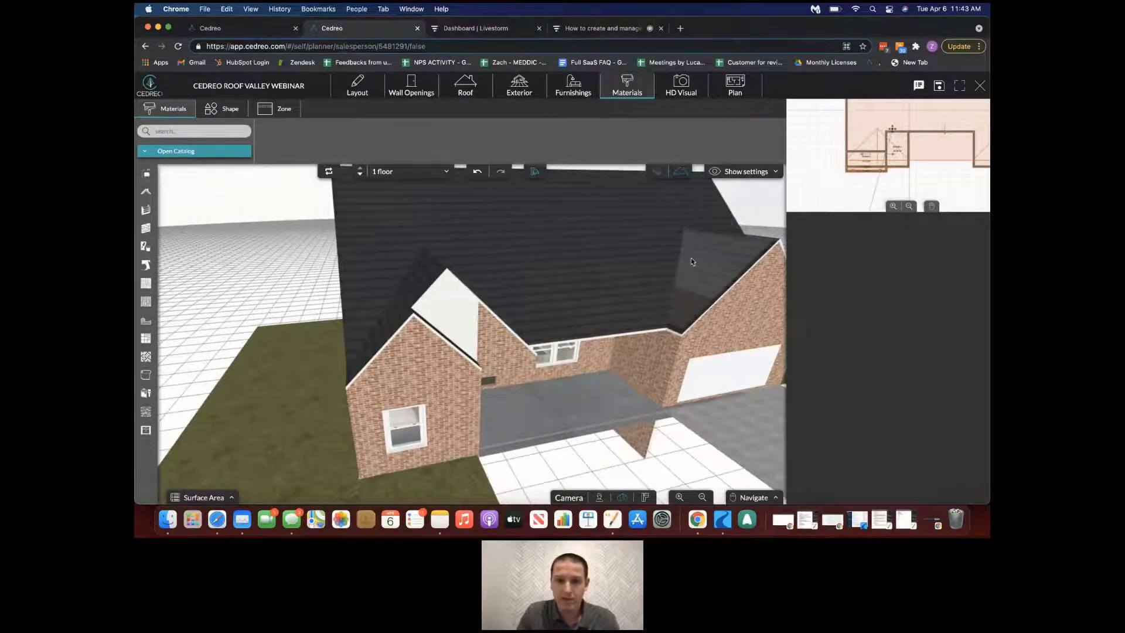
Set the angle of Room 3's gable roof to 26° and check the flatter gable in 3D.
click(466, 86)
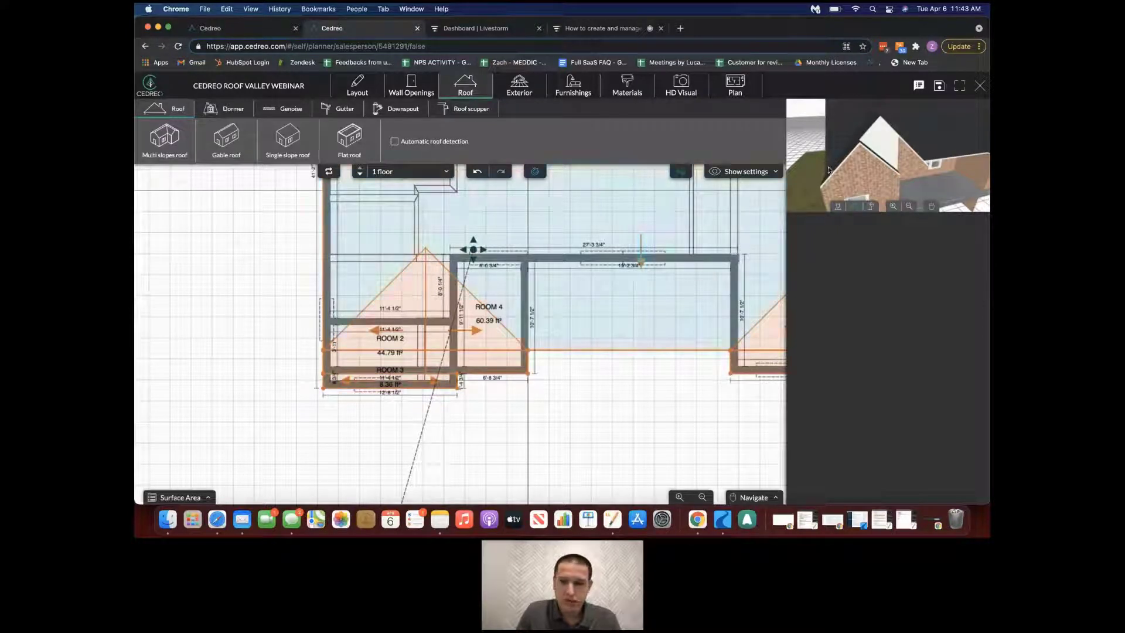
click(392, 383)
scroll(846, 368, up, 3)
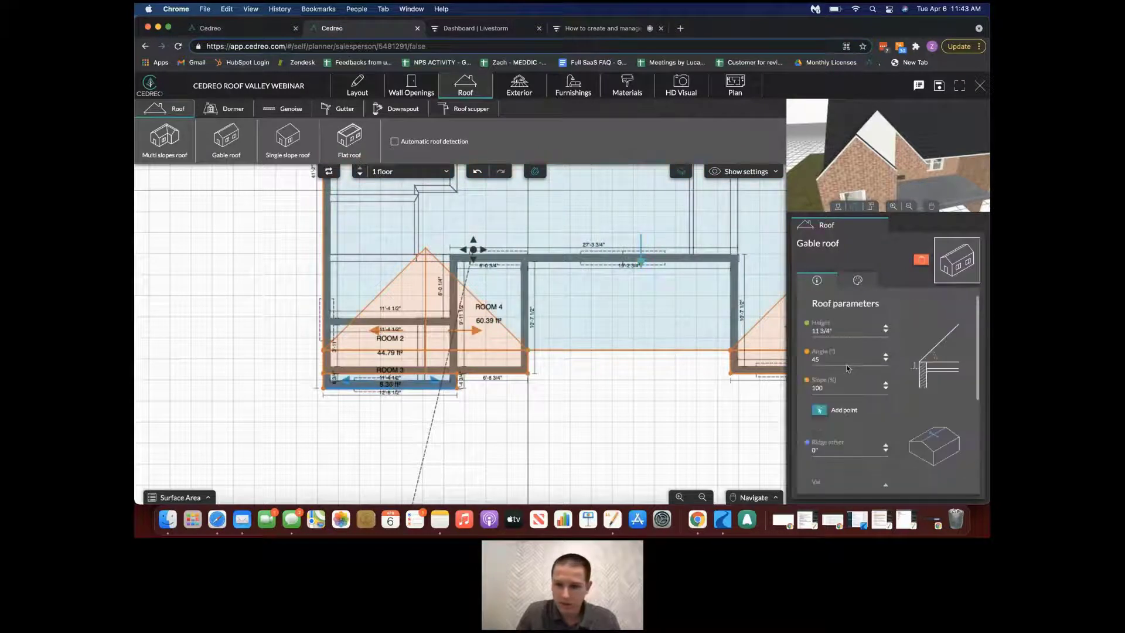
click(887, 362)
click(887, 361)
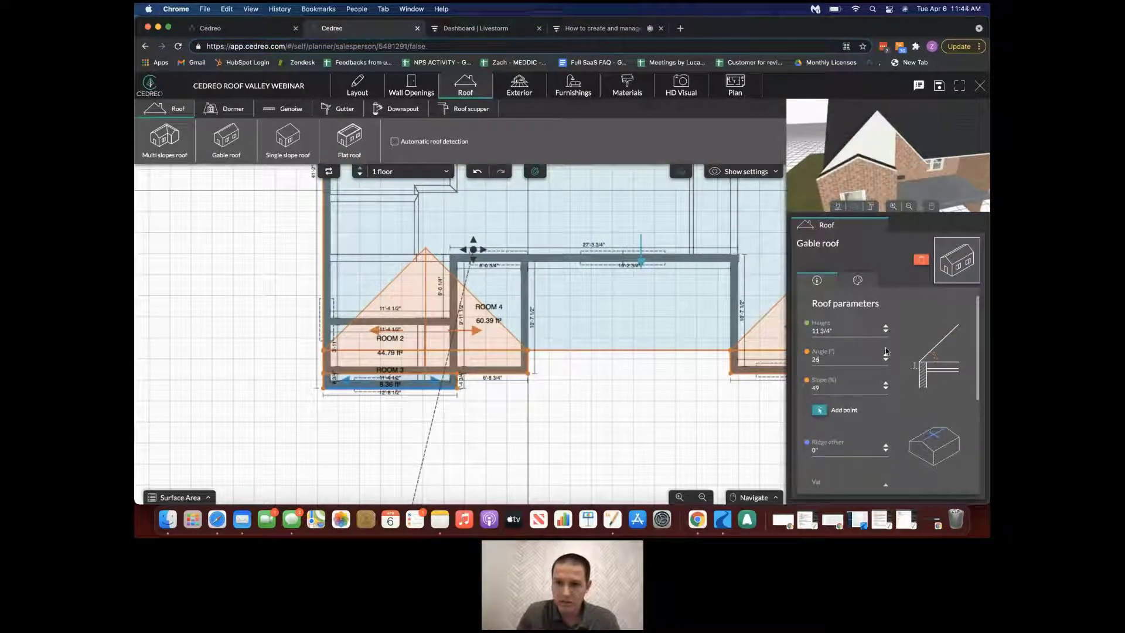
mouse_move(891, 157)
mouse_down()
mouse_move(900, 153)
mouse_move(889, 147)
mouse_up()
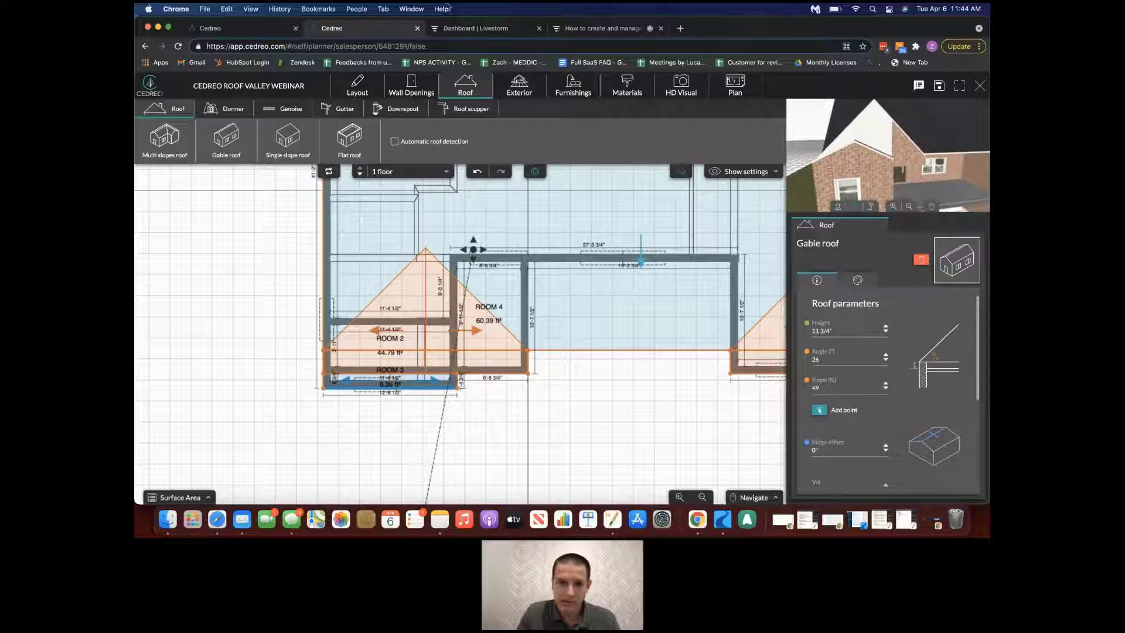
Compare with the finished example's front gables and set the angle of Room 3's gable roof to 45°.
click(232, 27)
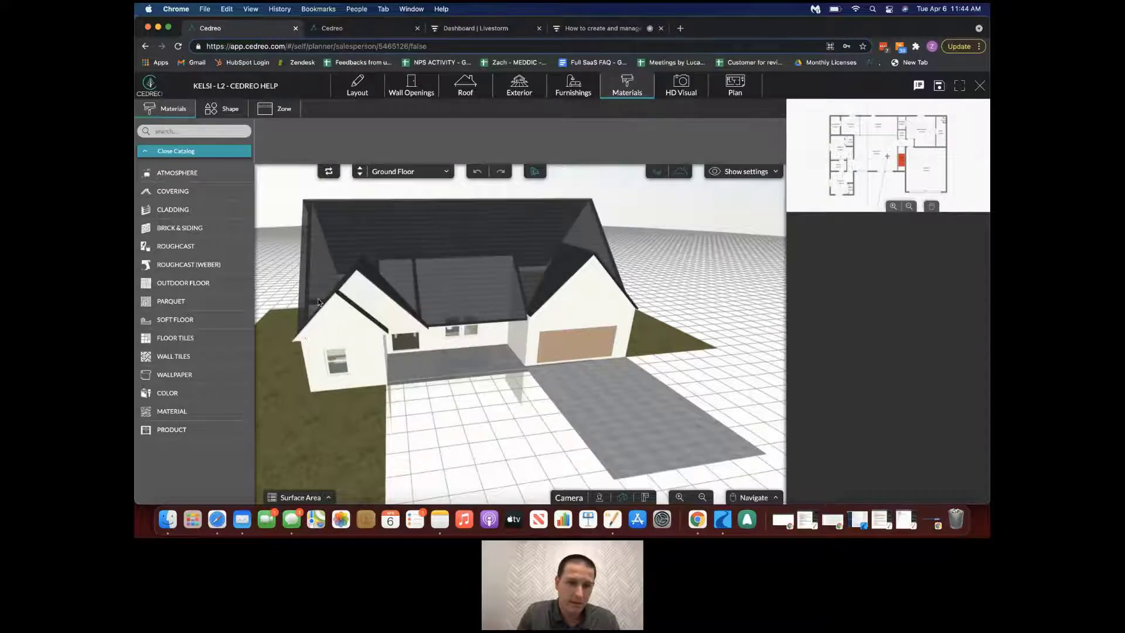
click(355, 31)
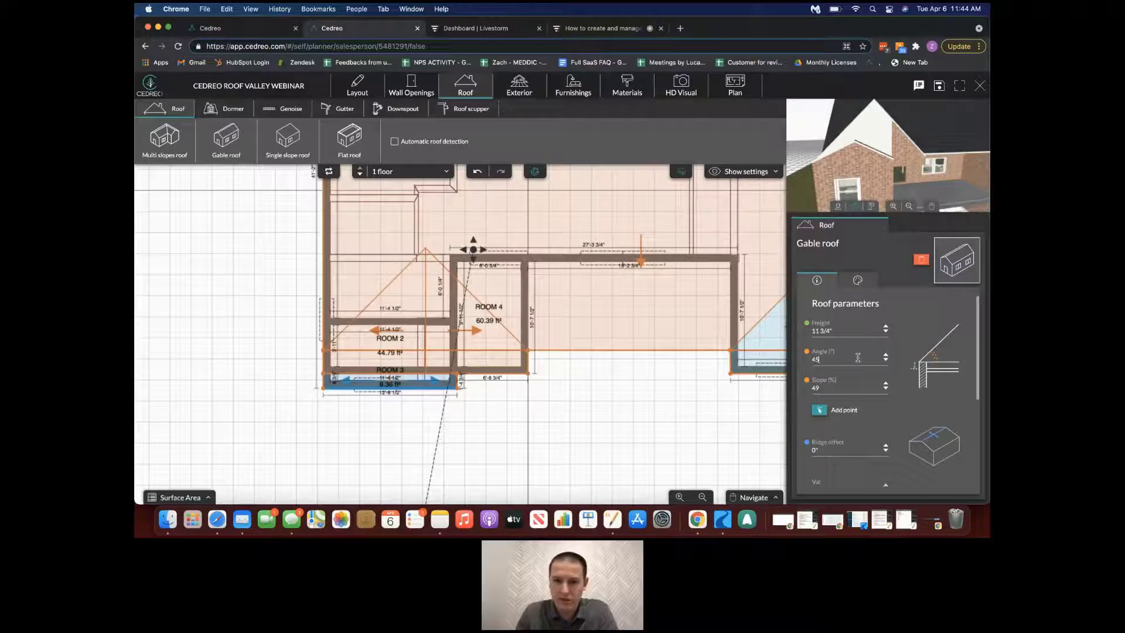
key(Return)
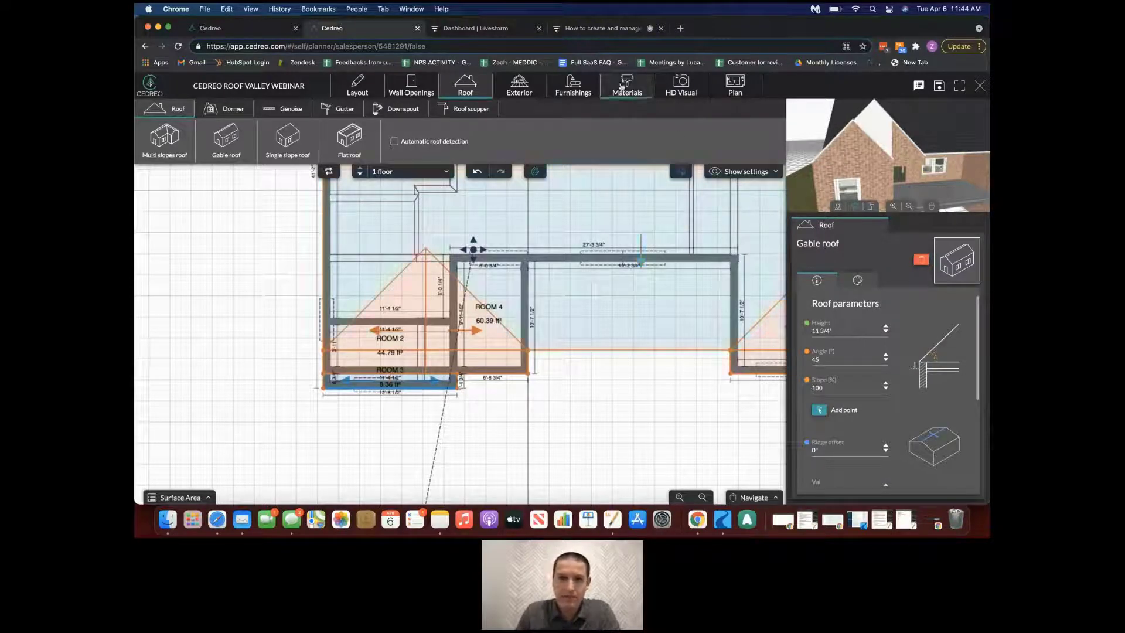
Copy the shaded red brick covering from the adjoining front wall onto the bare white gable only, and inspect the whole house in 3D.
click(644, 80)
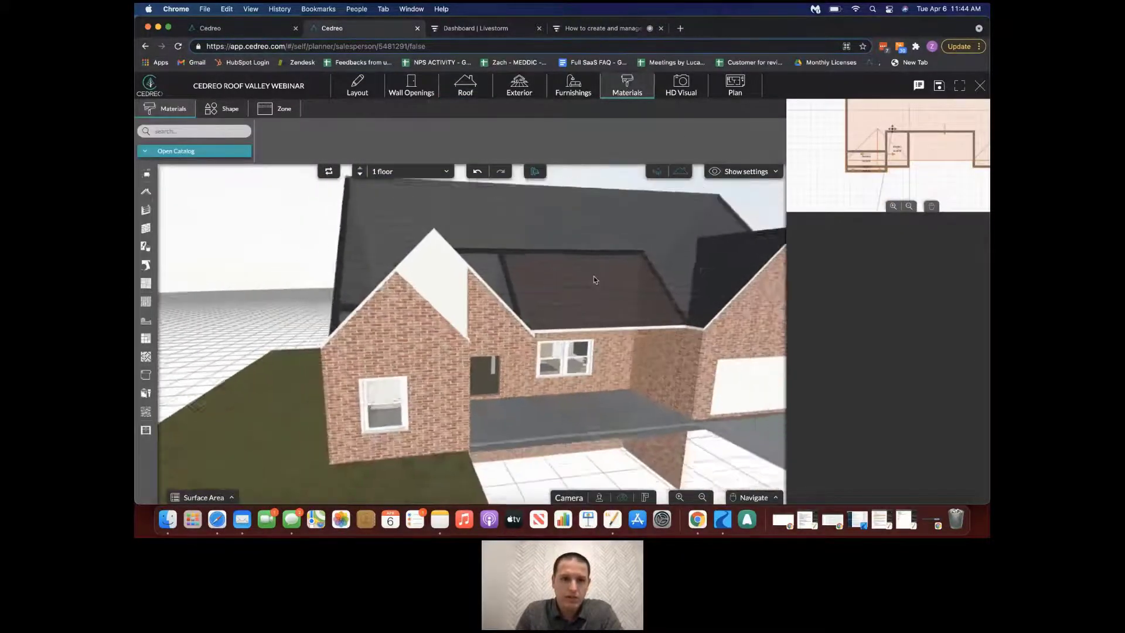
scroll(667, 347, up, 3)
drag(667, 347, 467, 312)
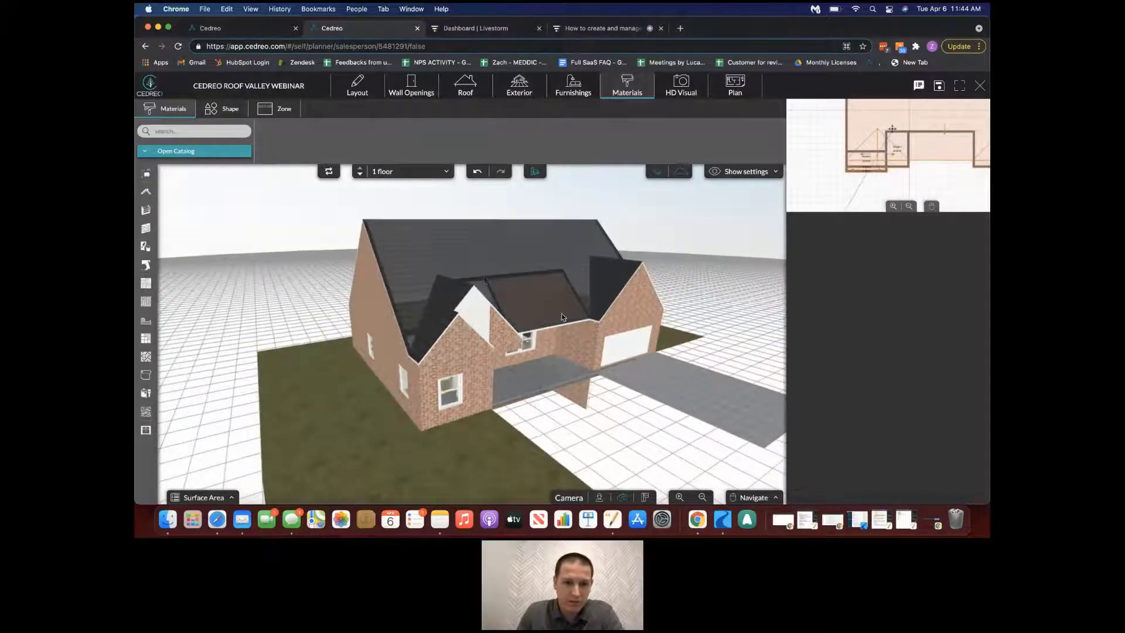
scroll(540, 325, up, 5)
drag(540, 325, 461, 336)
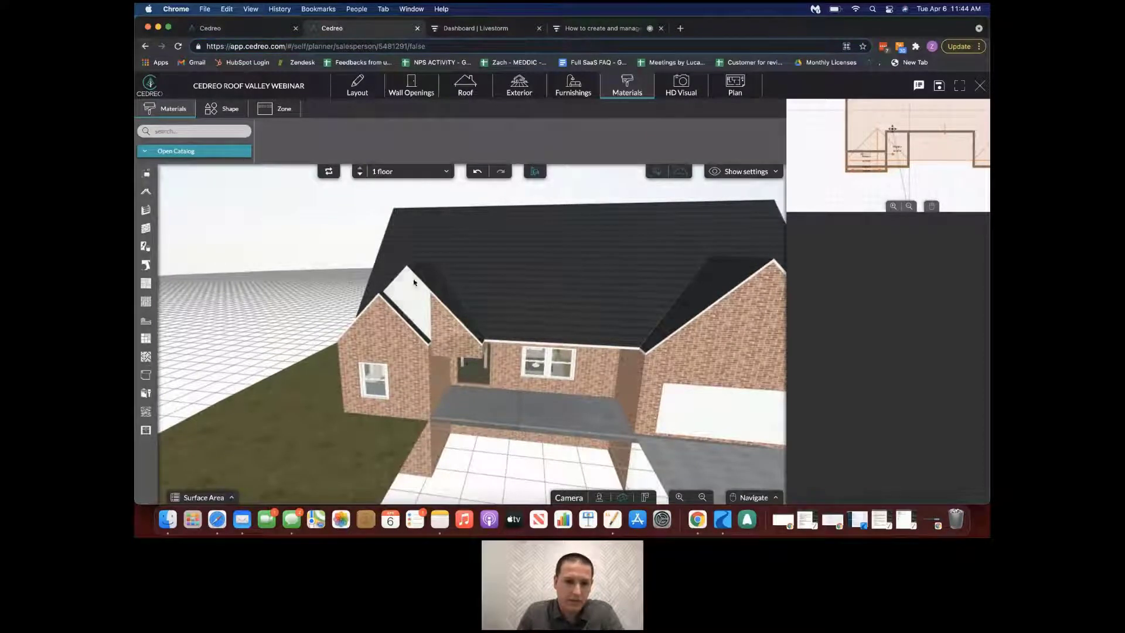
click(452, 338)
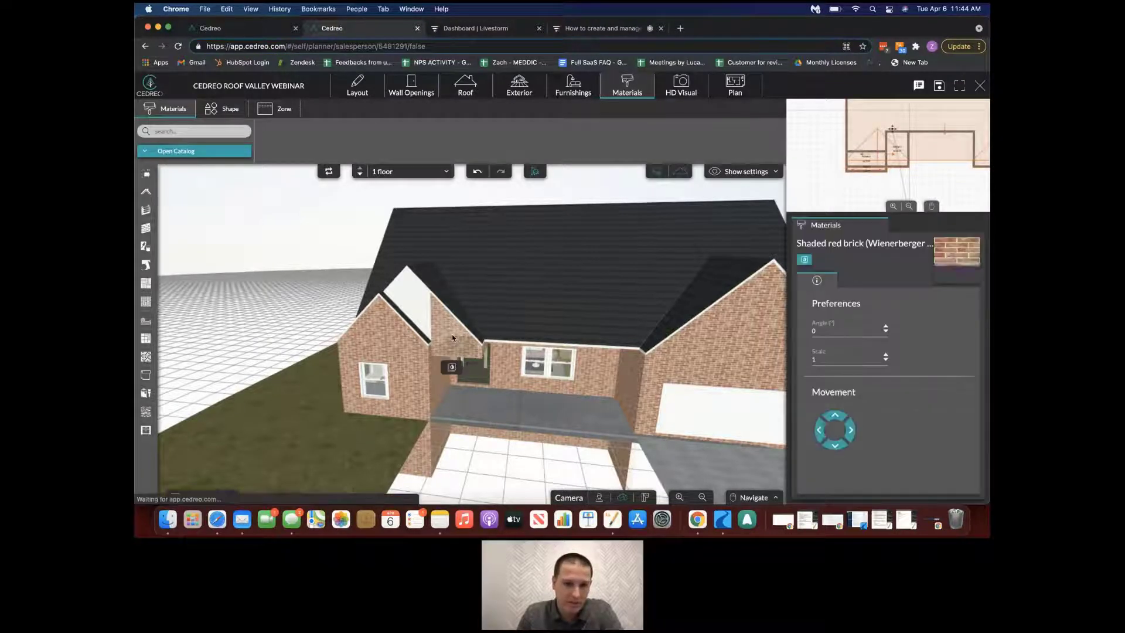
click(452, 368)
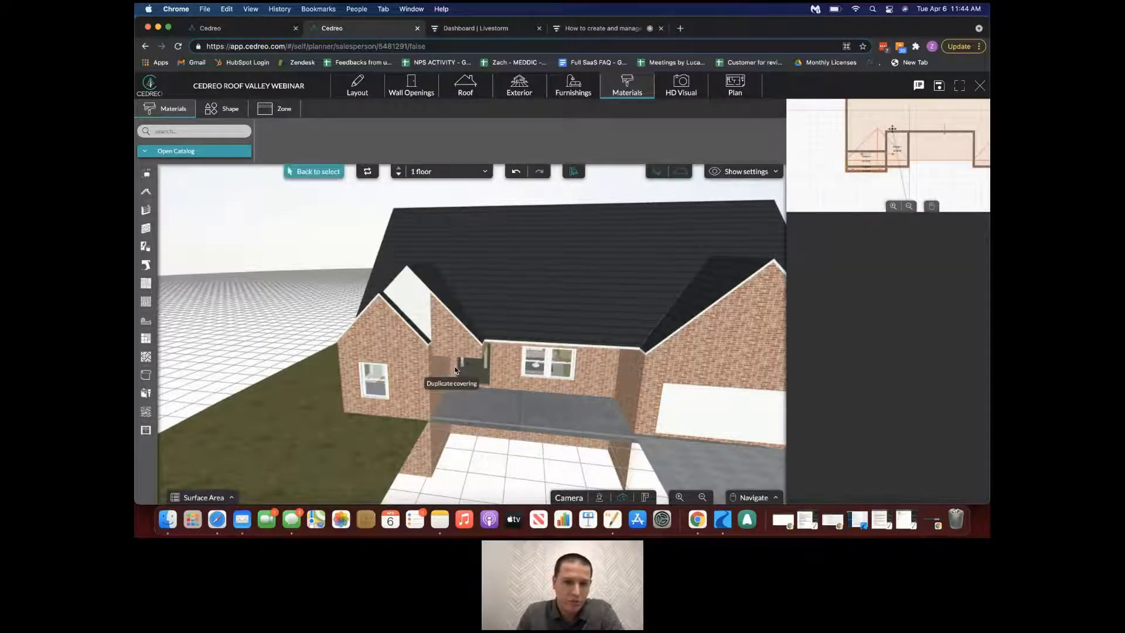
click(407, 293)
click(683, 217)
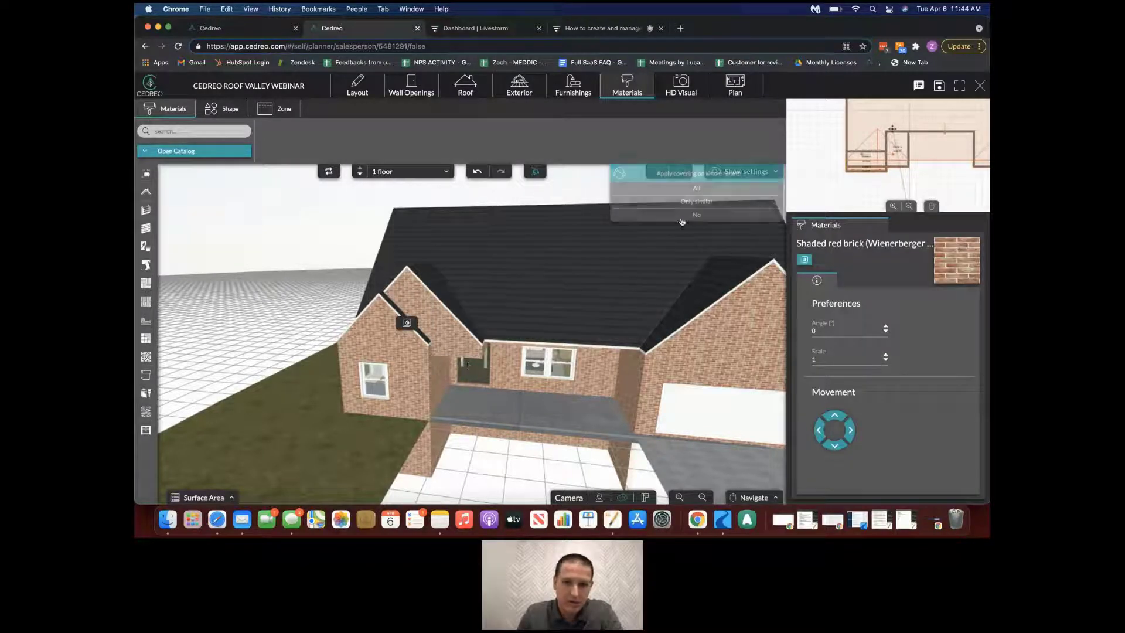
drag(593, 354, 644, 338)
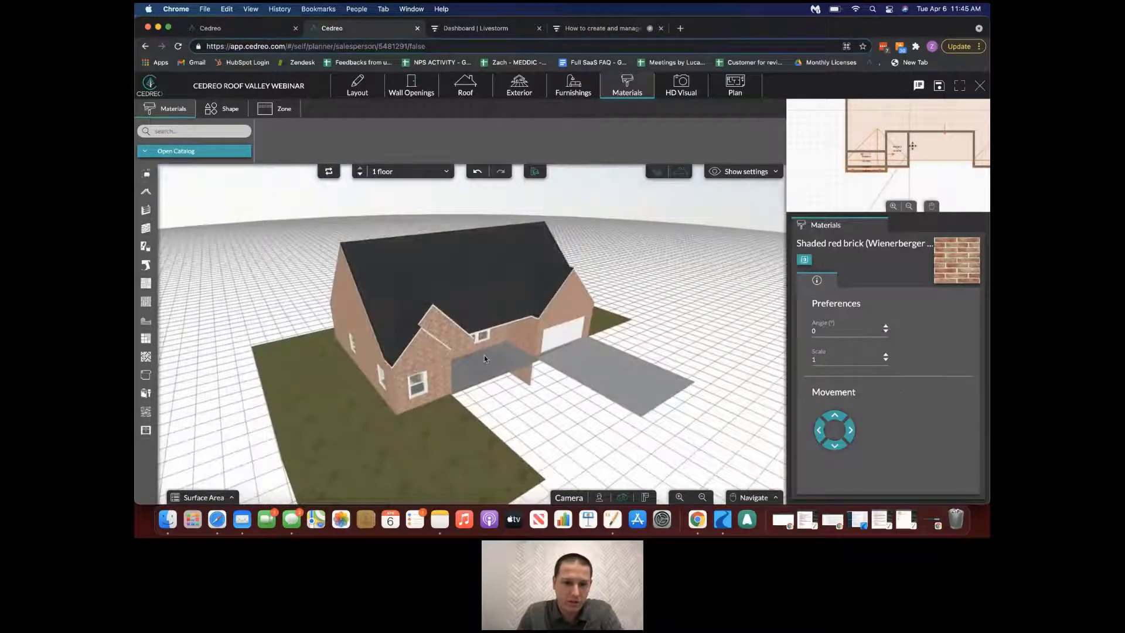
drag(489, 270, 485, 309)
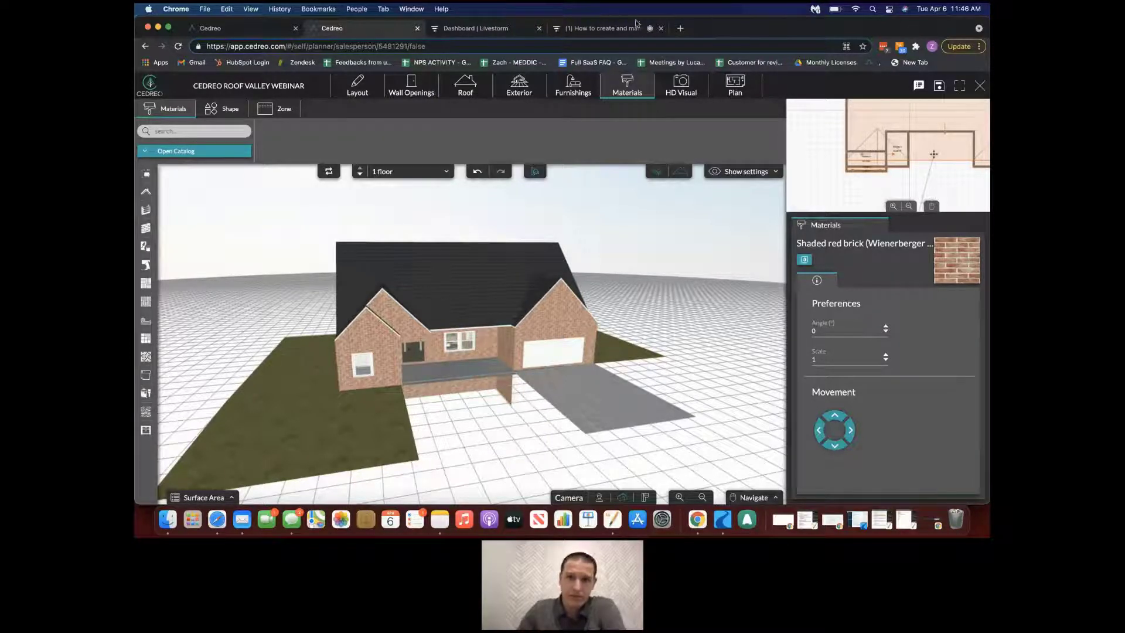
Switch to the Livestorm event and read the attendee's chat messages about the main roof's placement, checking the house model in Cedreo between them.
click(609, 28)
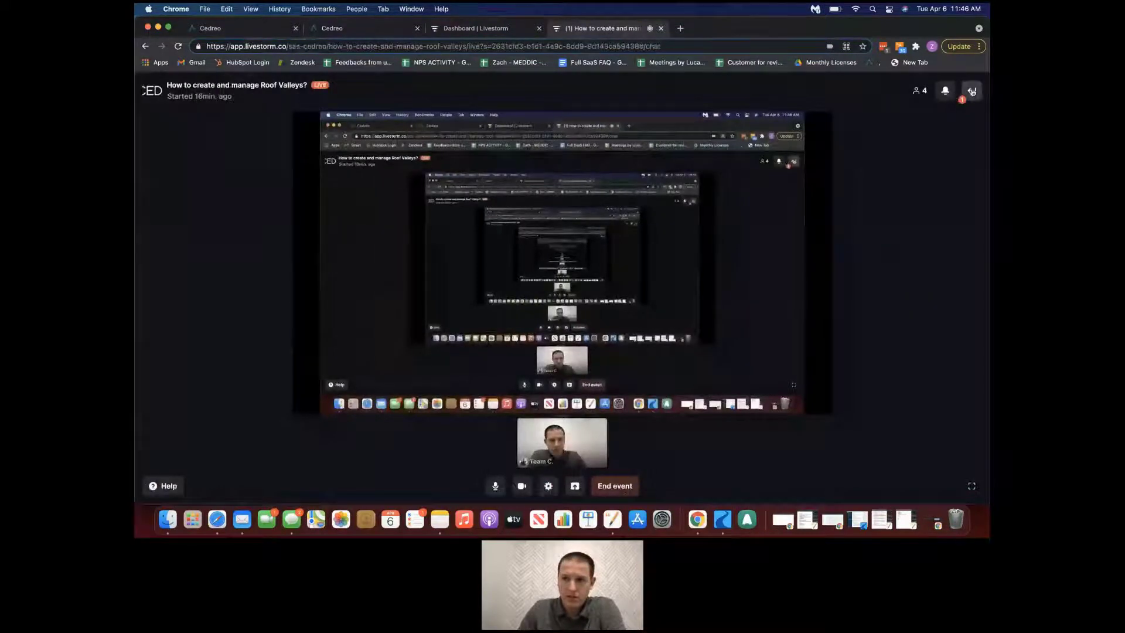
click(972, 92)
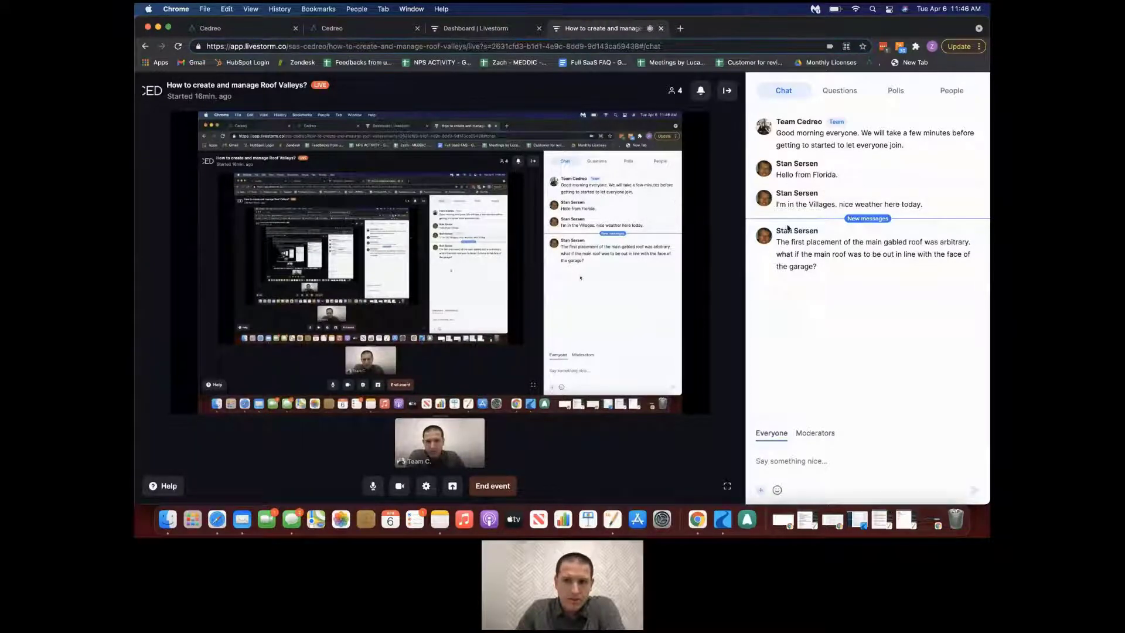
click(353, 26)
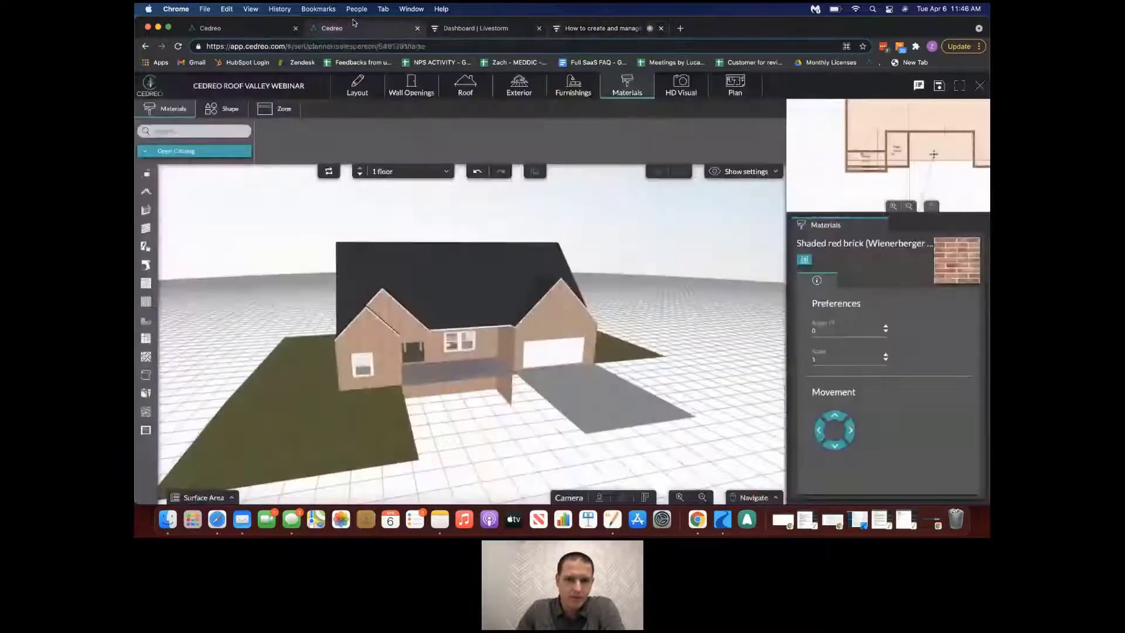
drag(607, 273, 519, 309)
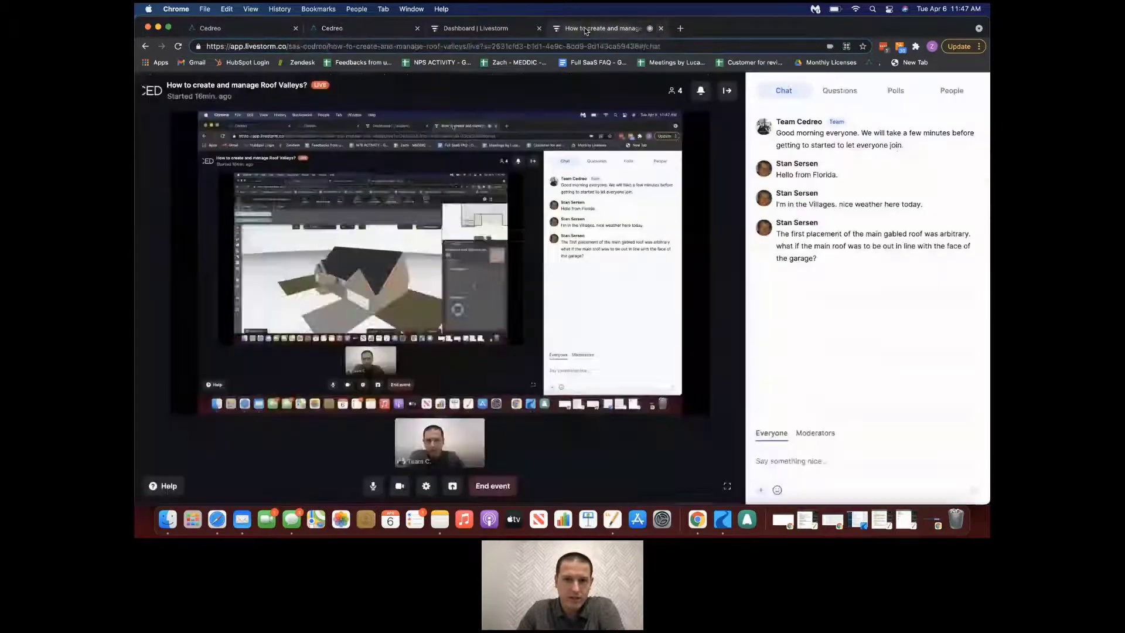
click(586, 29)
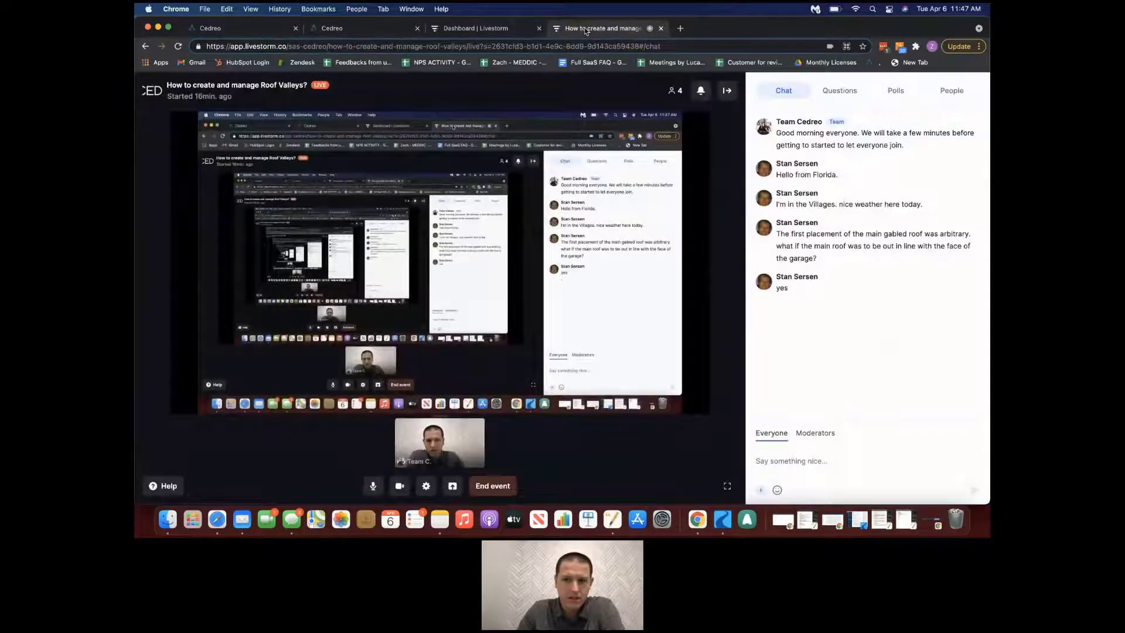
click(333, 29)
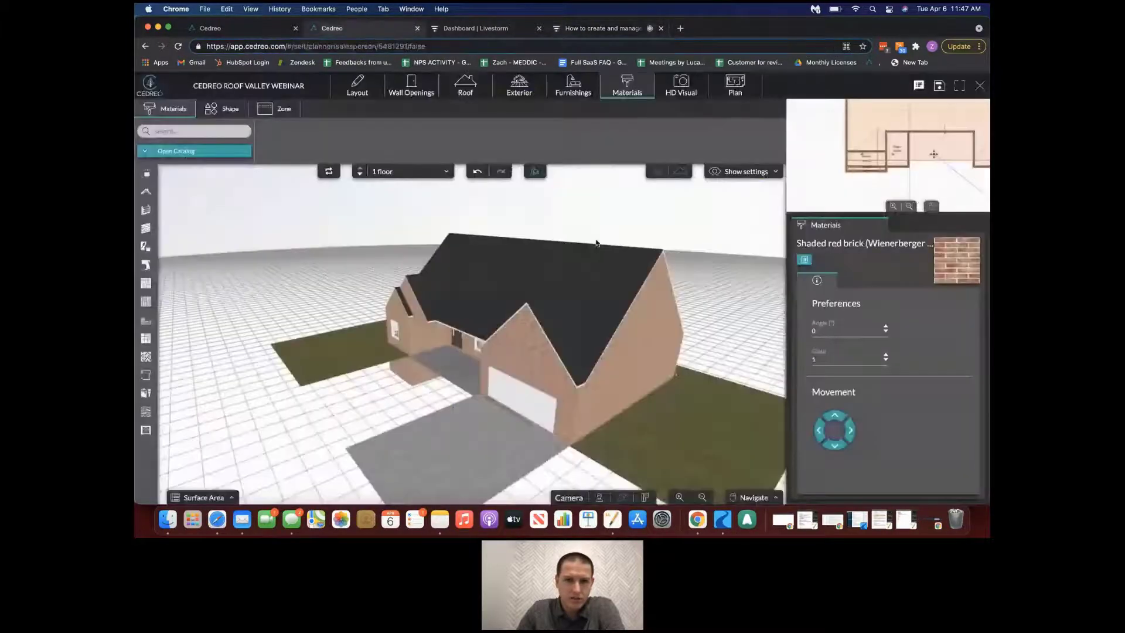
Delete the main gable roof, the garage gable roof and both gable roofs over the front rooms from the roof plan.
click(465, 85)
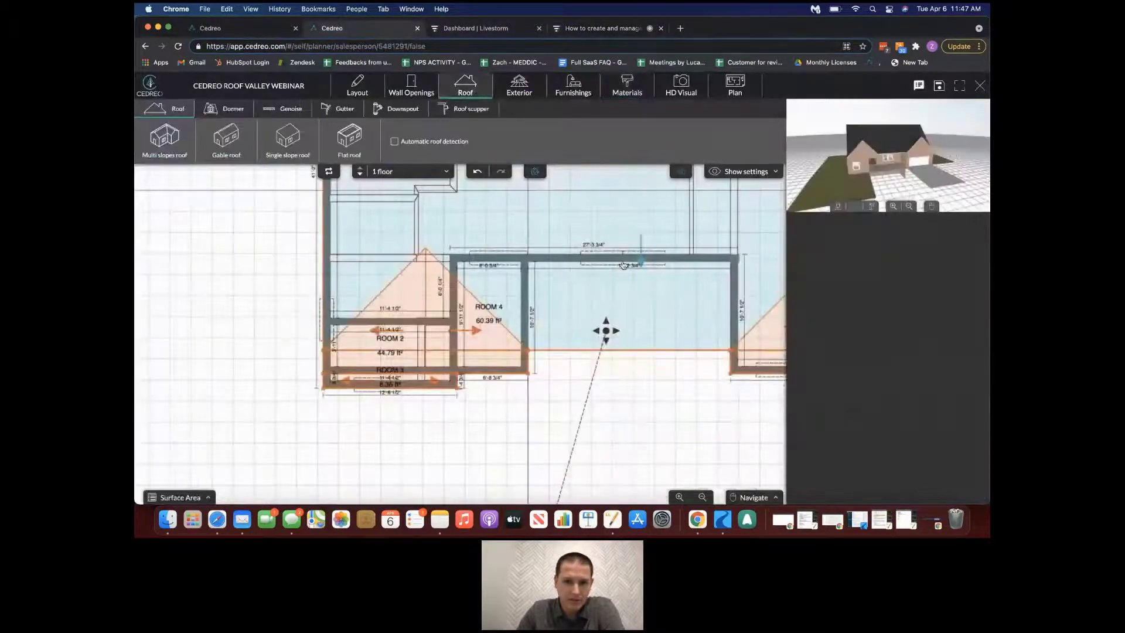
scroll(624, 265, down, 5)
click(589, 255)
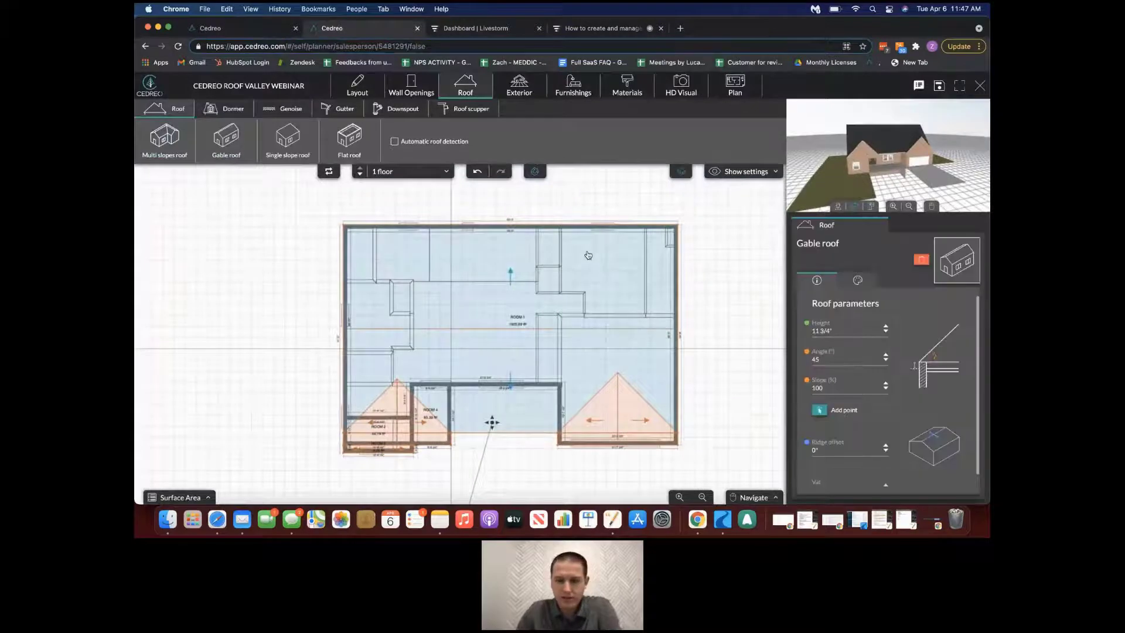
key(Escape)
click(633, 439)
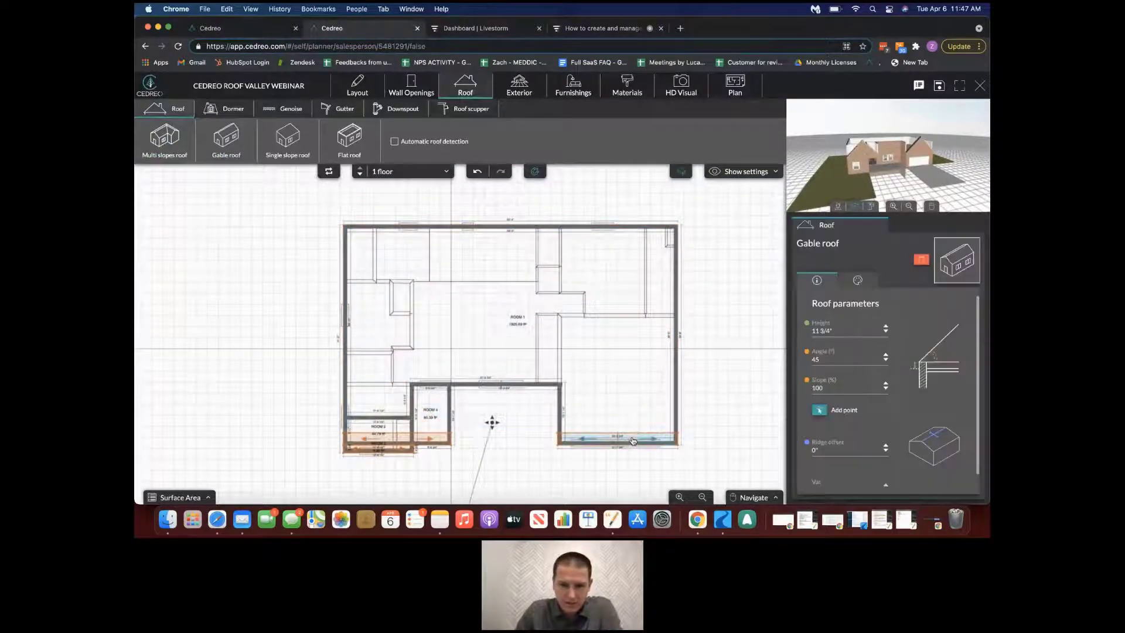
key(Escape)
click(399, 445)
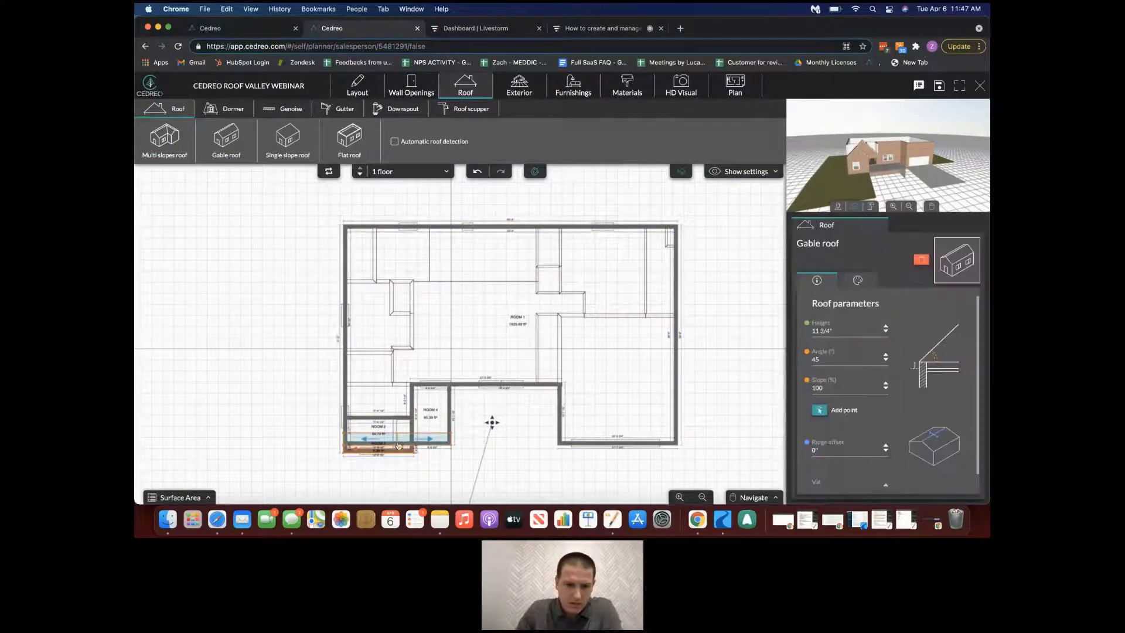
key(Escape)
click(399, 447)
key(Escape)
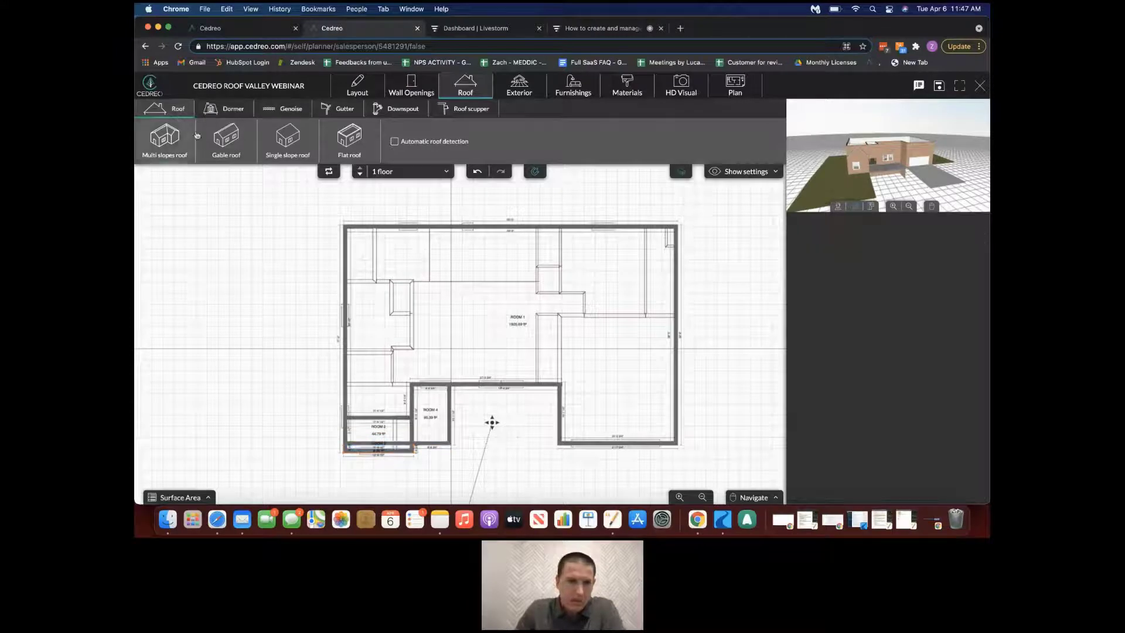
Try a single gable roof traced around the recessed front outline of the house, check it in 3D, and undo it.
click(226, 138)
click(343, 226)
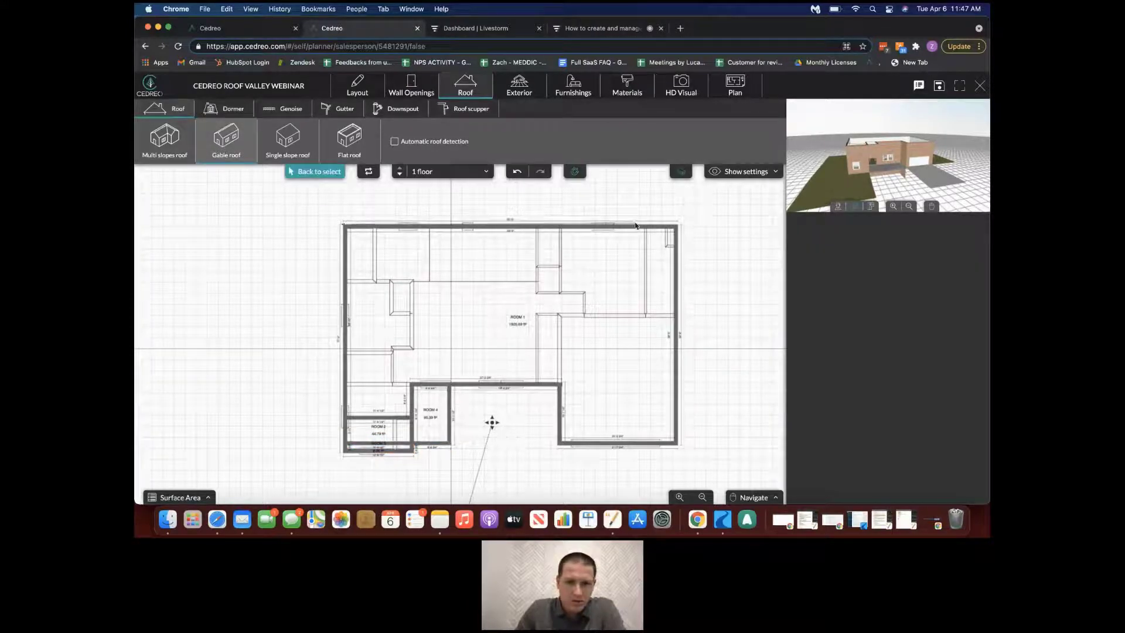
click(679, 228)
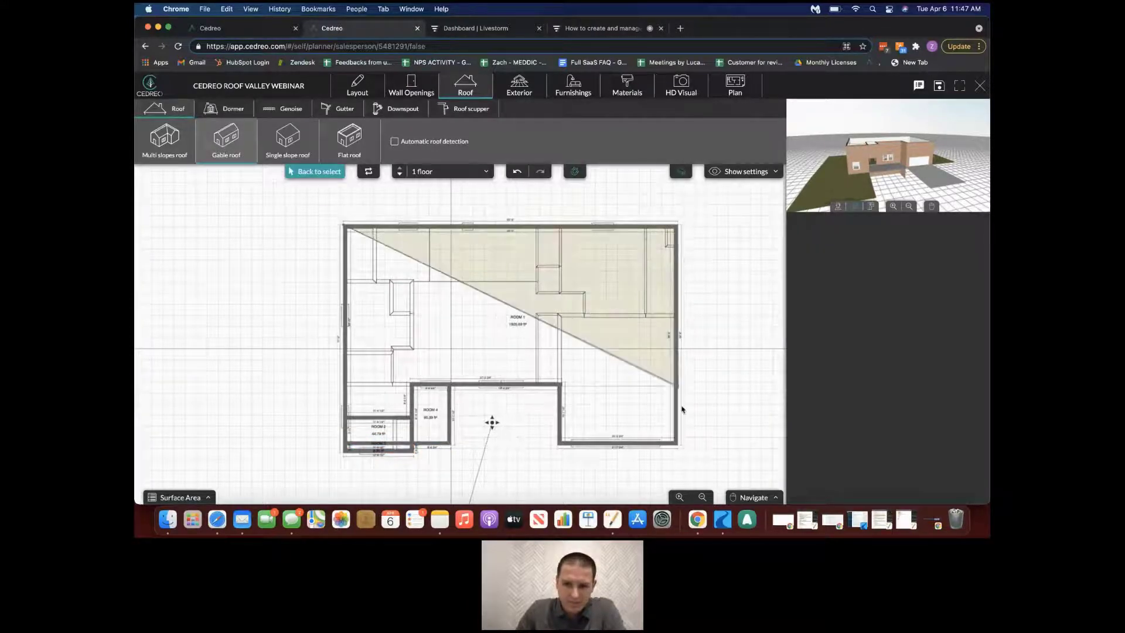
click(678, 446)
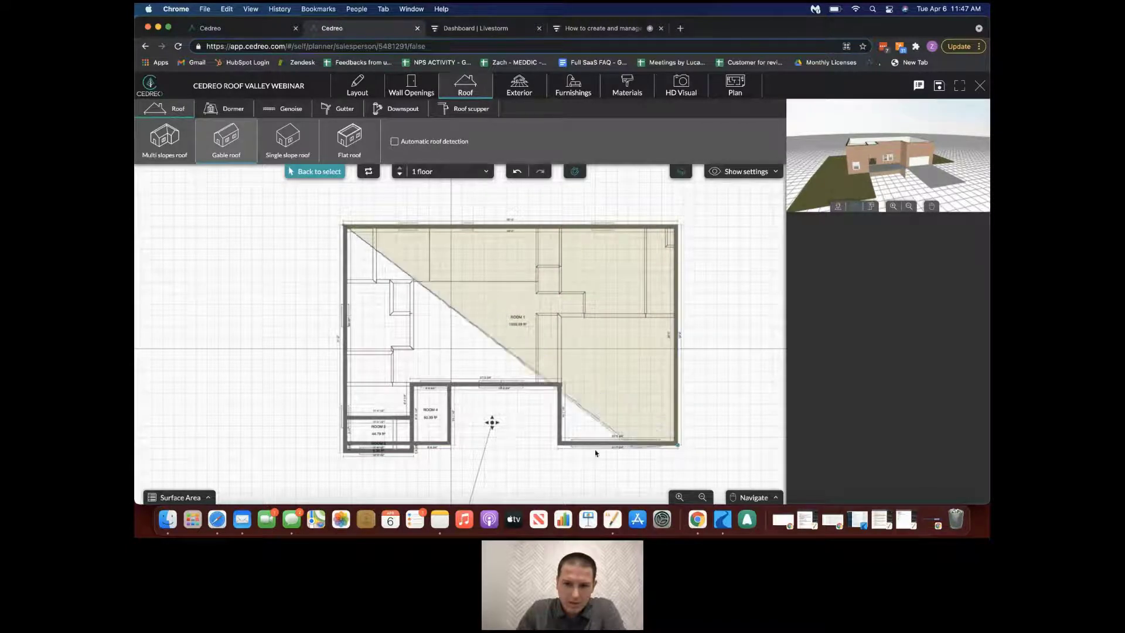
click(557, 446)
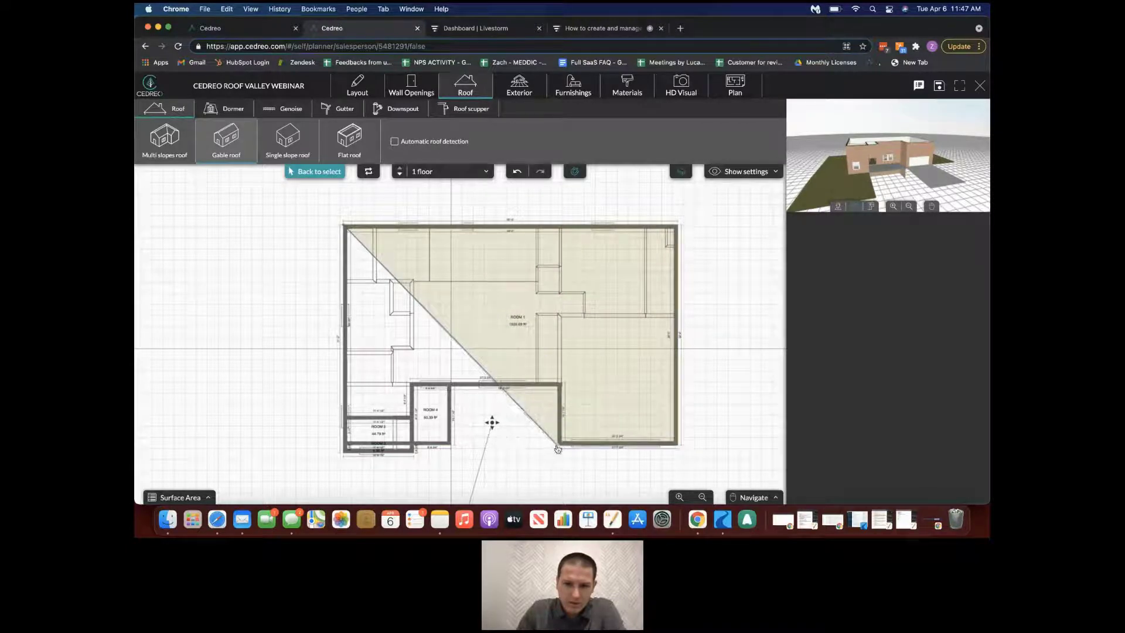
click(557, 386)
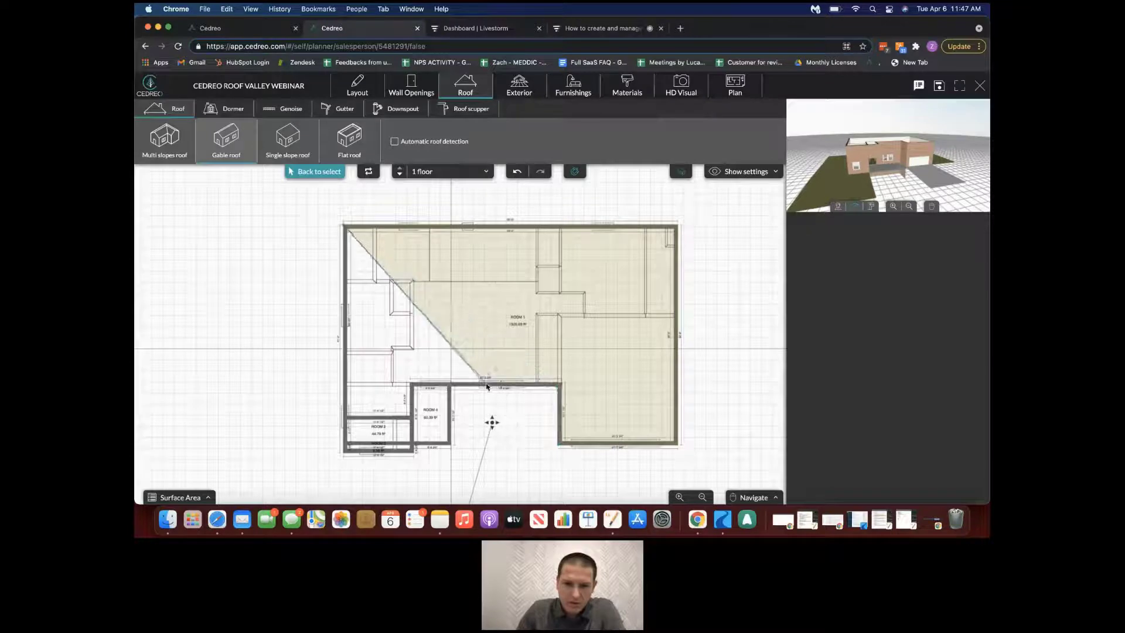
click(451, 387)
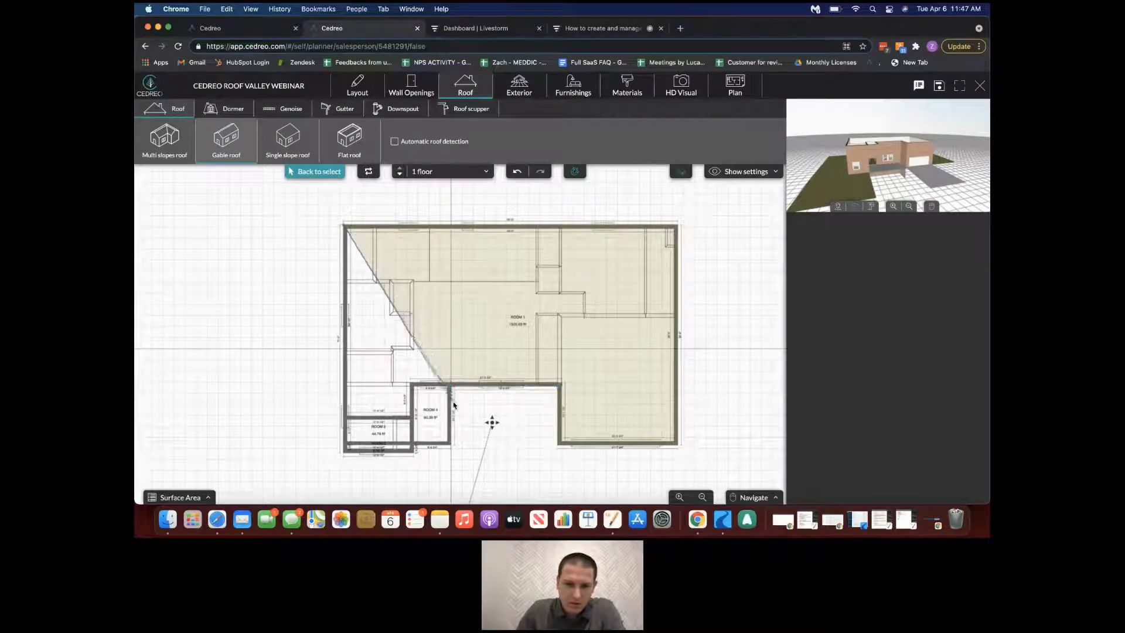
click(452, 435)
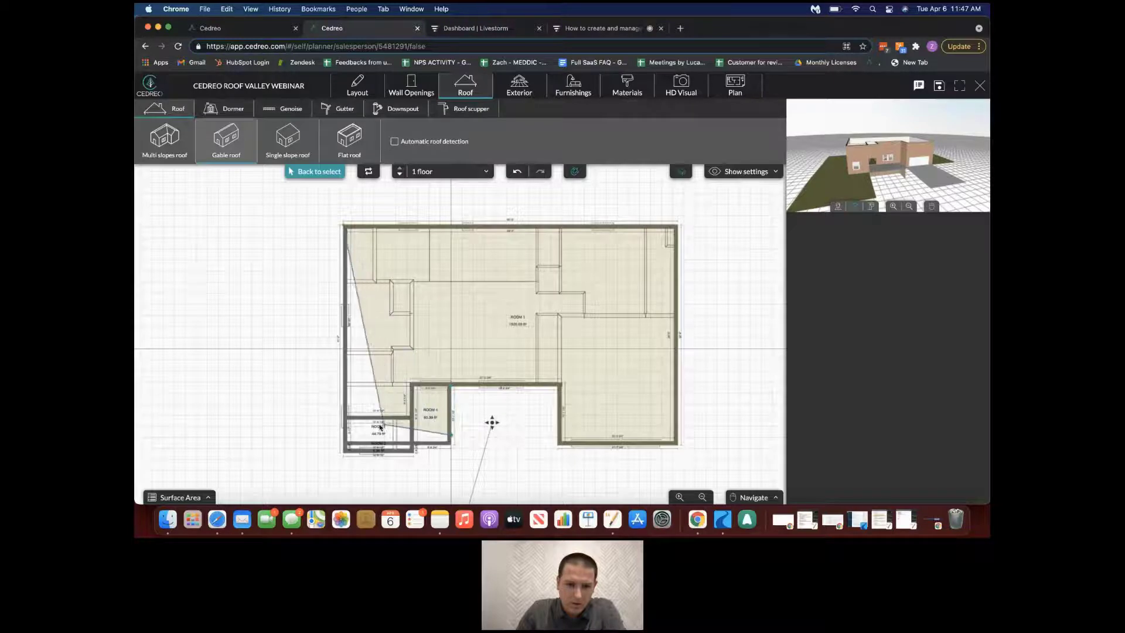
click(344, 437)
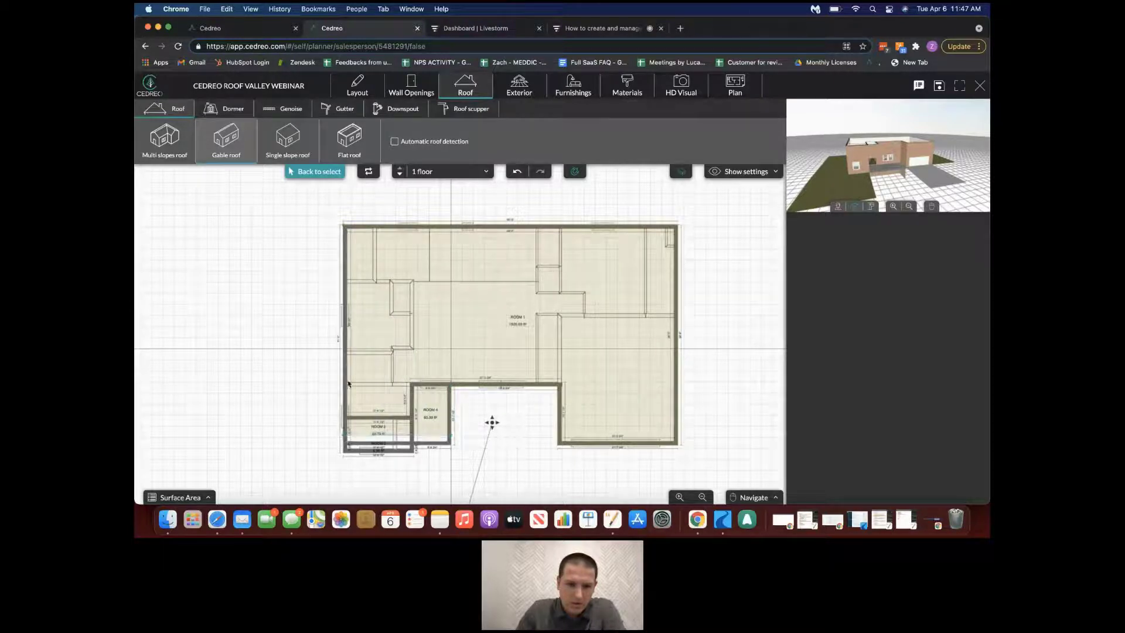
click(344, 228)
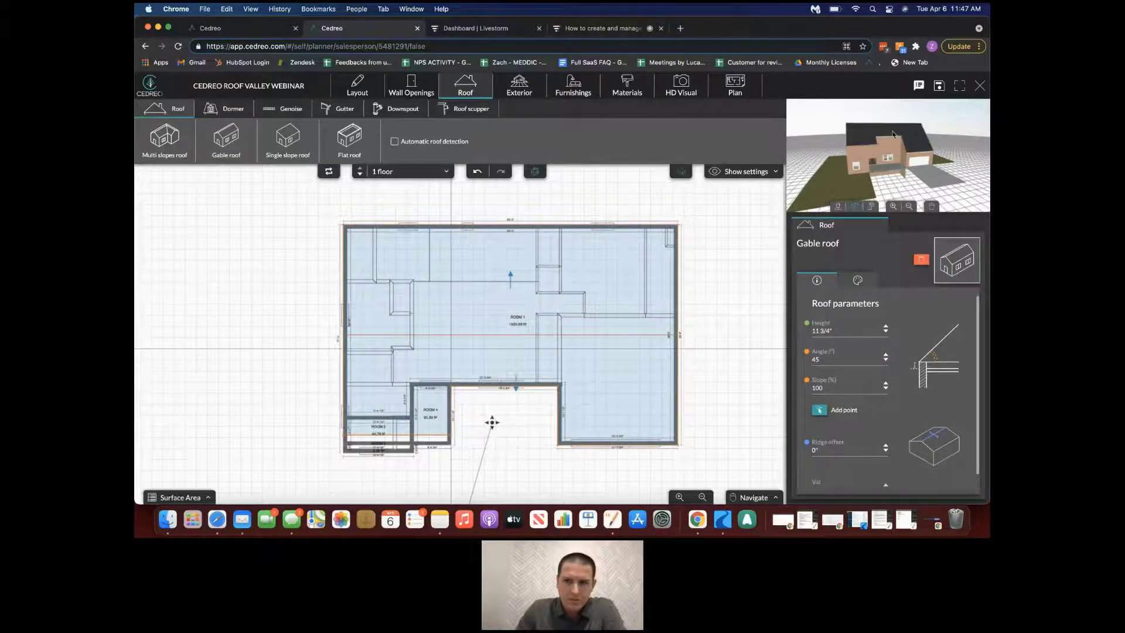
drag(867, 134, 791, 147)
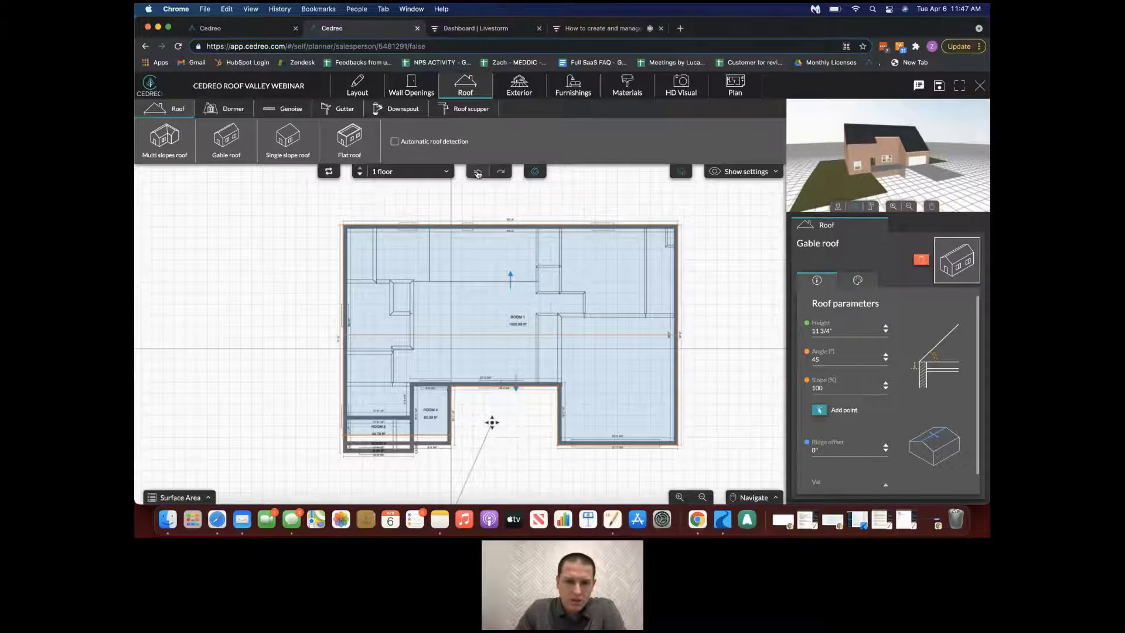
click(477, 172)
Draw a rectangular main gable roof from the rear wall corners to the line of the garage's front face, spanning the full house width.
click(252, 155)
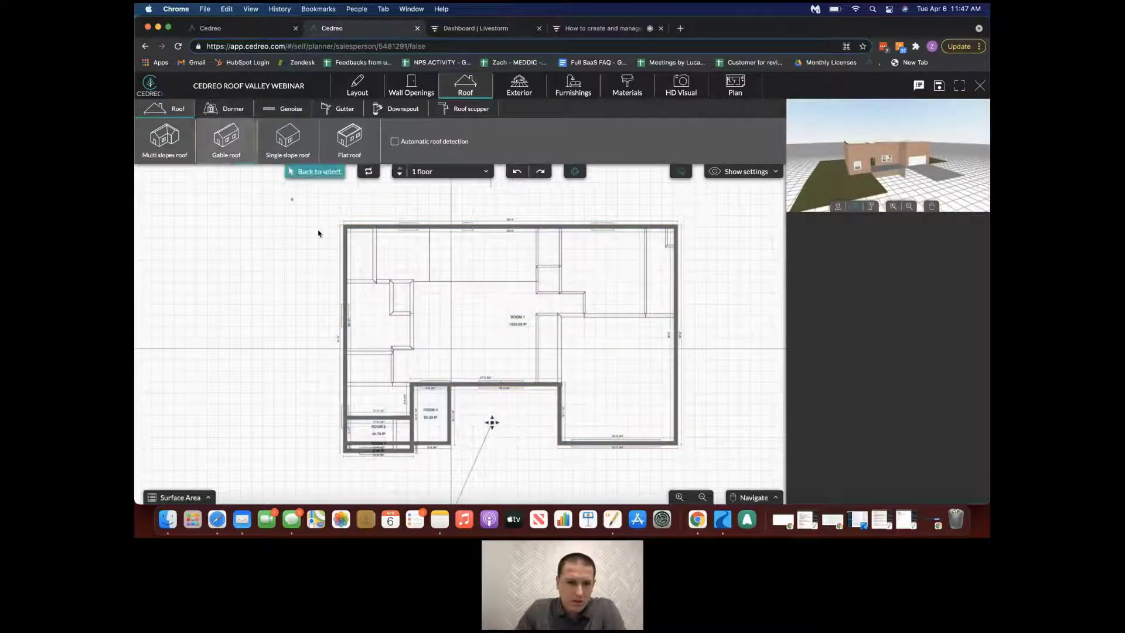
click(343, 227)
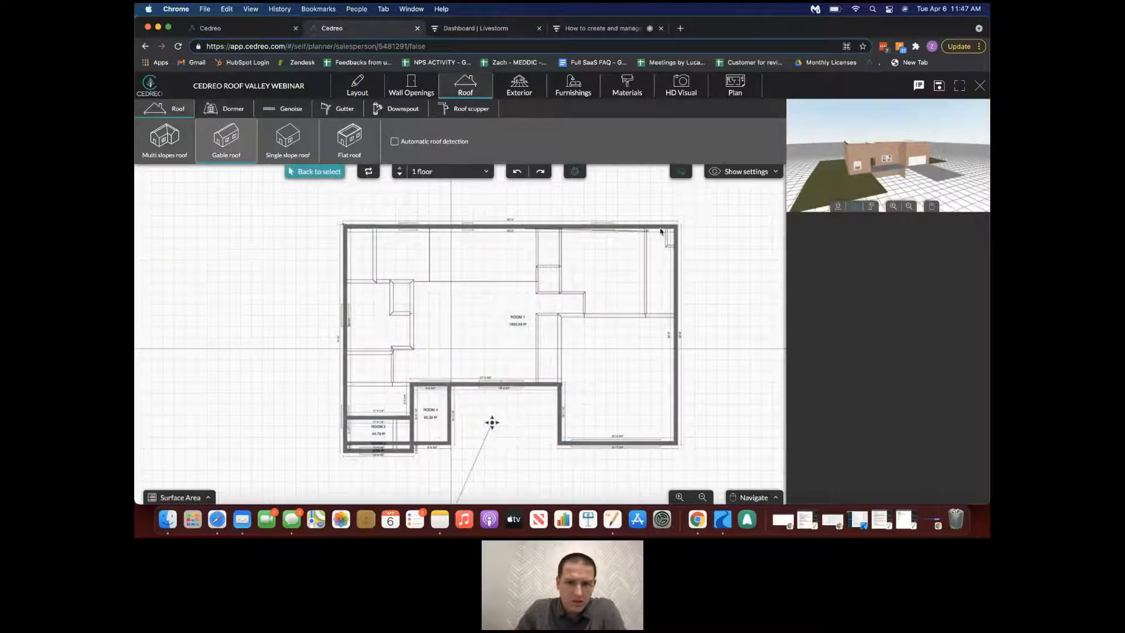
click(675, 226)
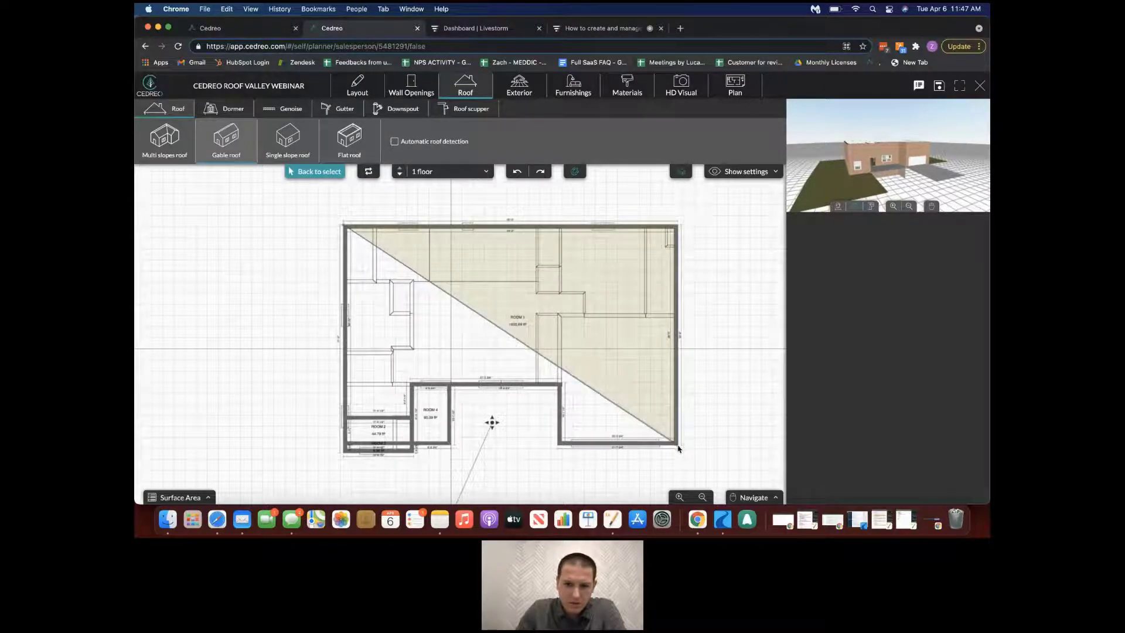
click(679, 447)
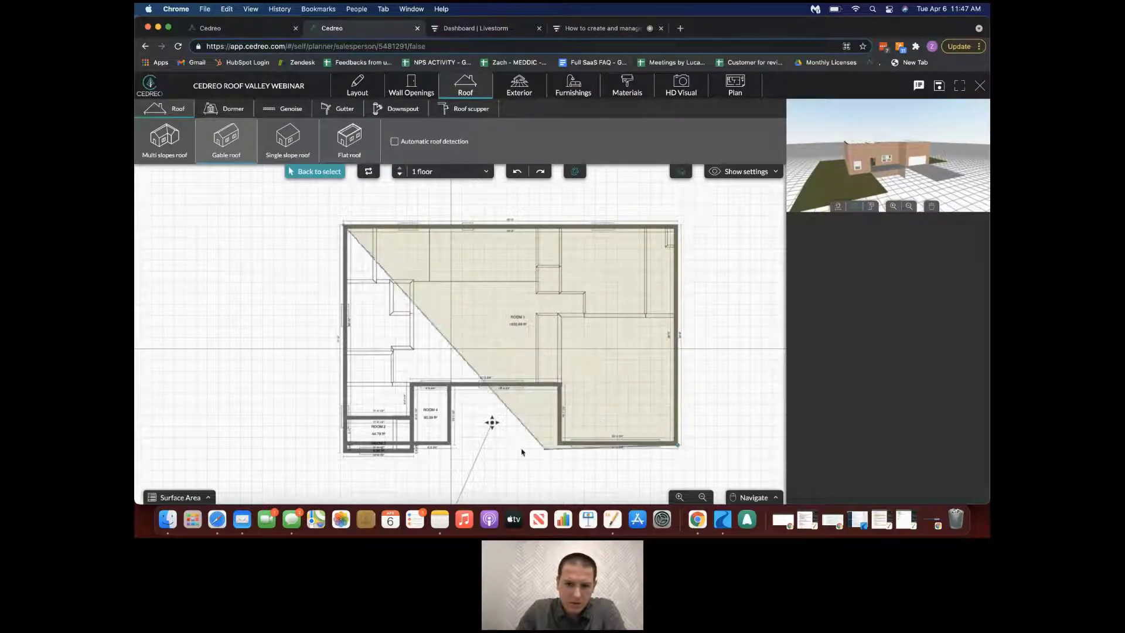
click(344, 447)
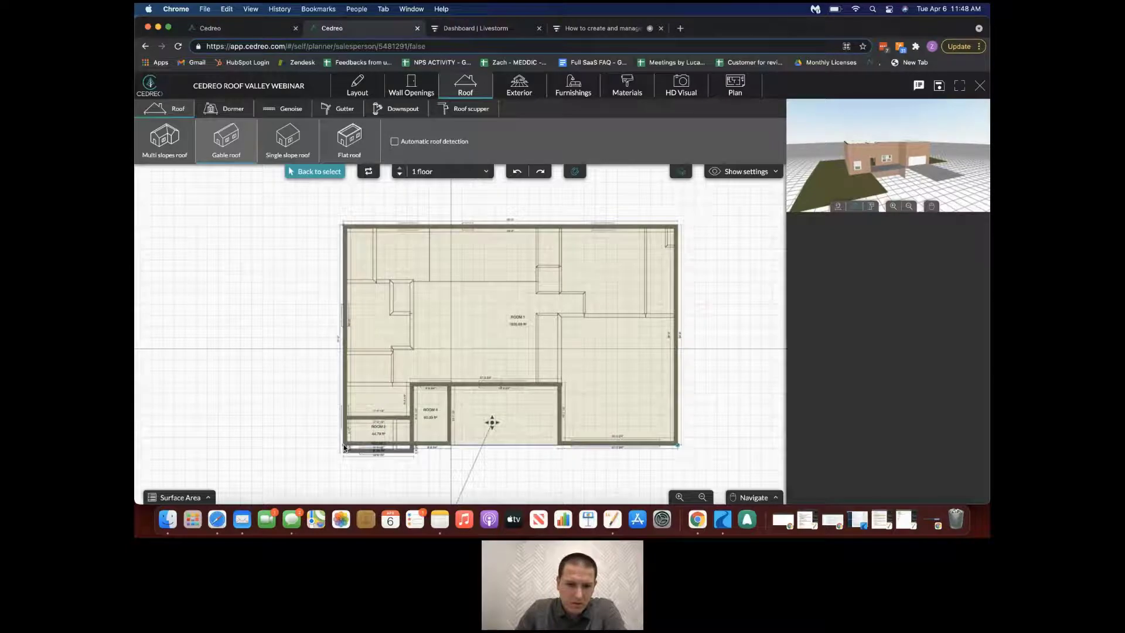
click(344, 229)
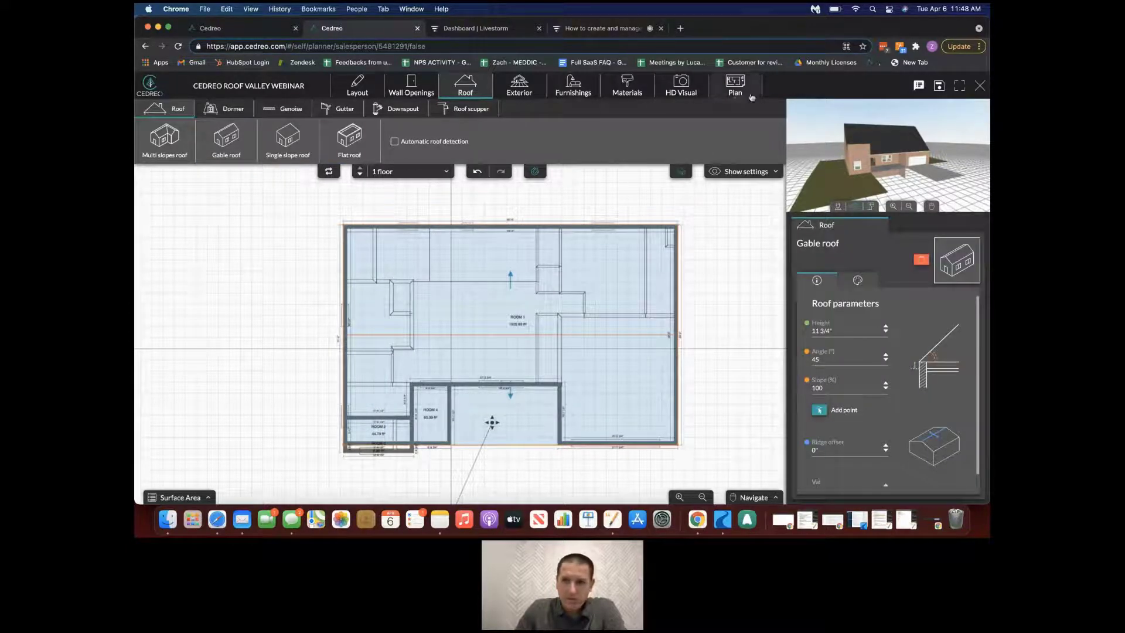
Inspect the full-width main gable roof in 3D from both ends, check the attendee's chat reply in Livestorm, and return to Cedreo's front view.
click(578, 86)
drag(684, 262, 600, 266)
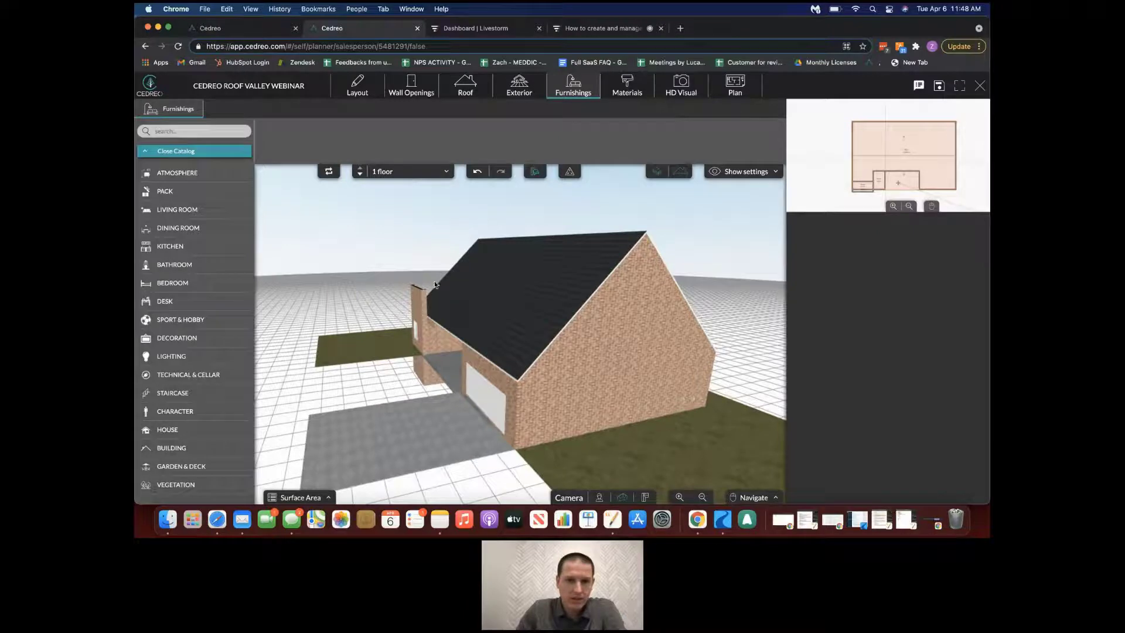
drag(435, 285, 548, 287)
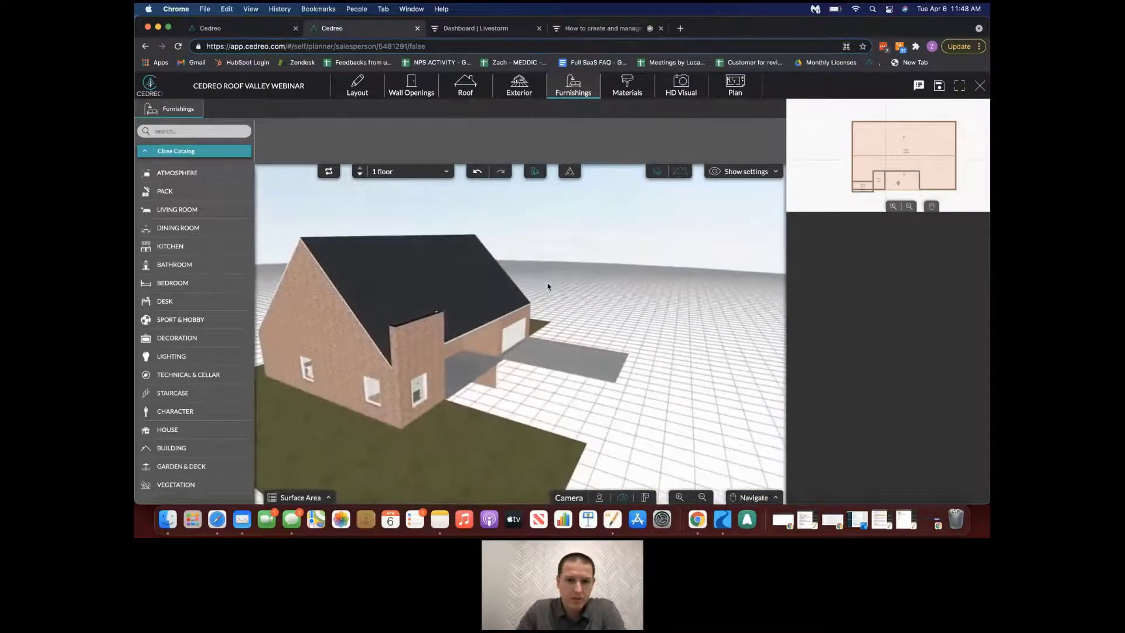
click(601, 34)
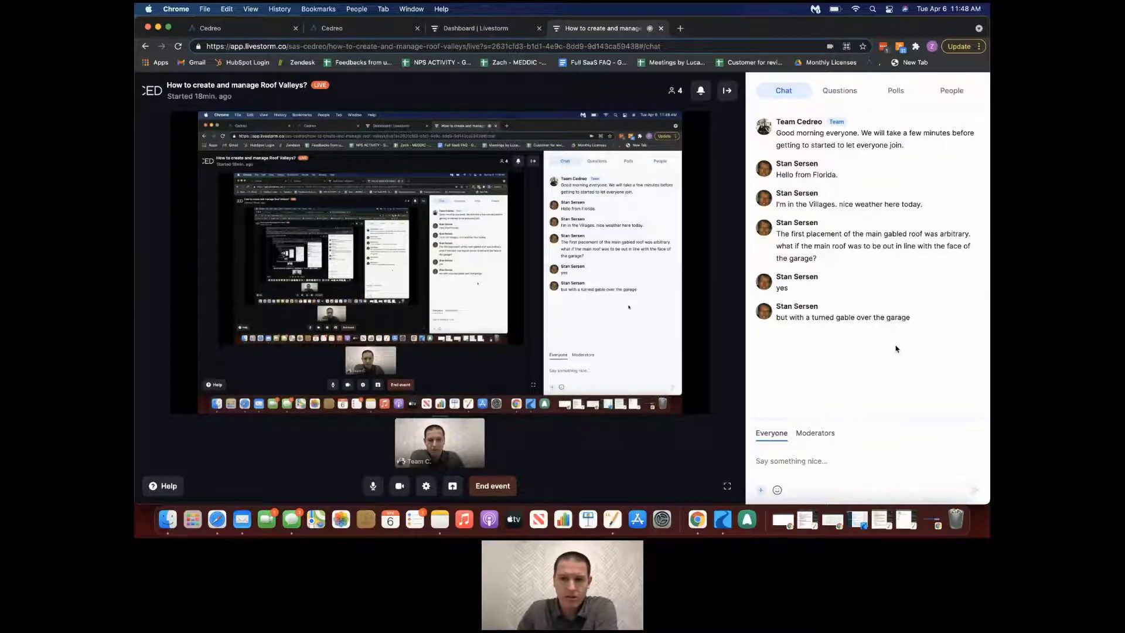
click(345, 33)
mouse_move(613, 278)
mouse_down()
mouse_move(544, 288)
mouse_move(500, 269)
mouse_move(629, 298)
mouse_move(600, 272)
mouse_up()
scroll(599, 270, up, 3)
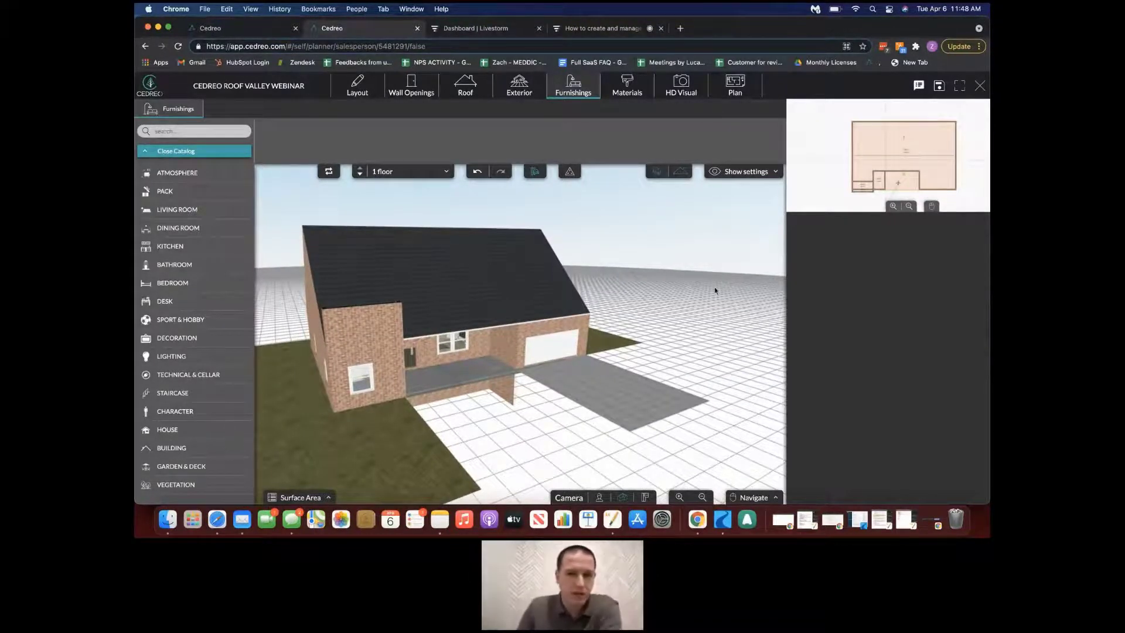
mouse_move(654, 293)
mouse_down()
mouse_move(676, 299)
mouse_move(663, 278)
mouse_up()
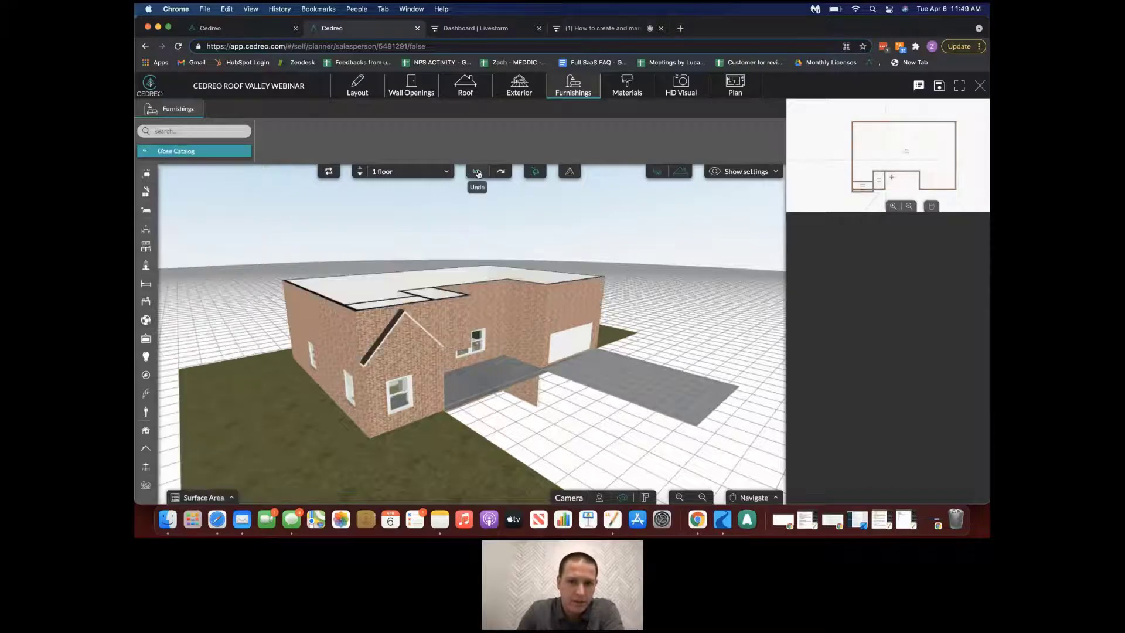
Undo the main roof rebuild and roof deletions to restore the earlier intersecting gables, inspect them in 3D, and switch to the Livestorm chat.
click(477, 172)
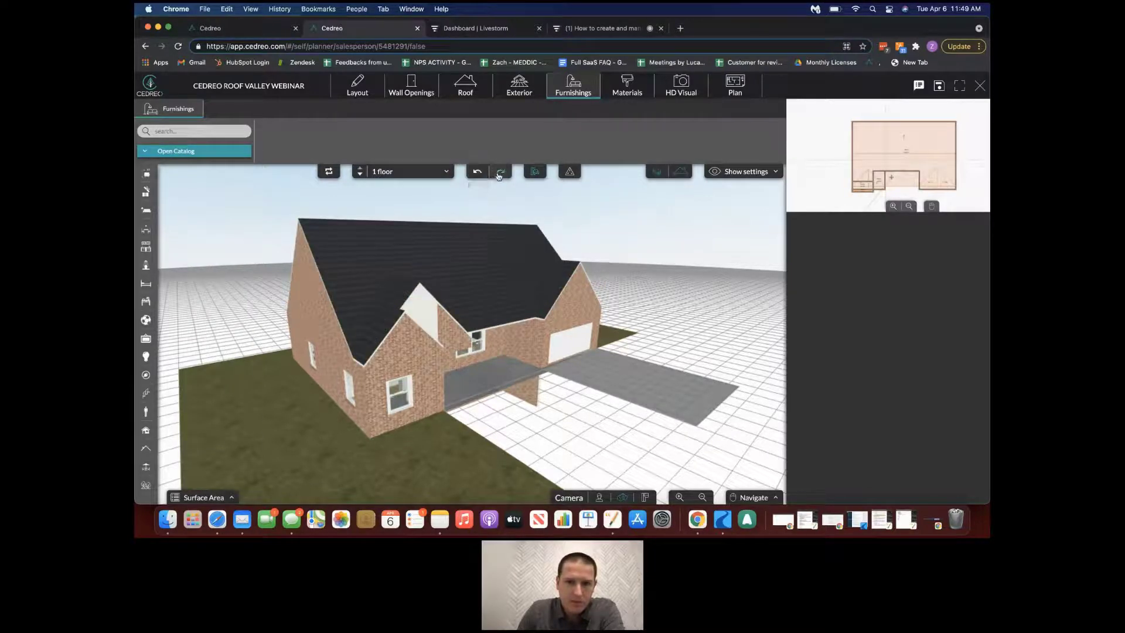
drag(590, 225, 529, 234)
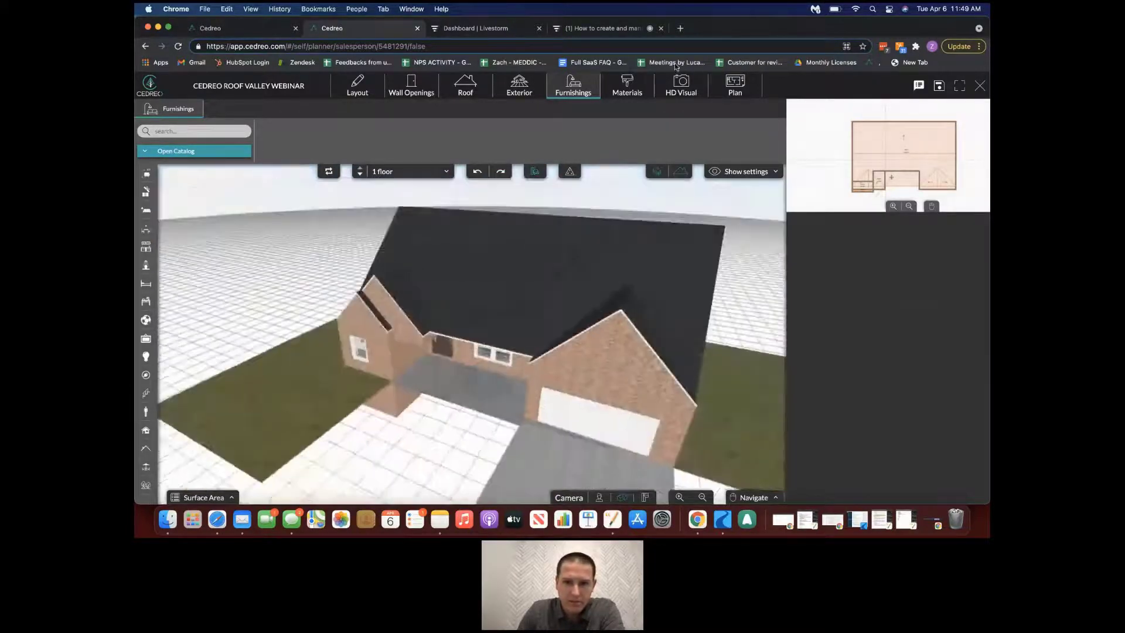
click(595, 31)
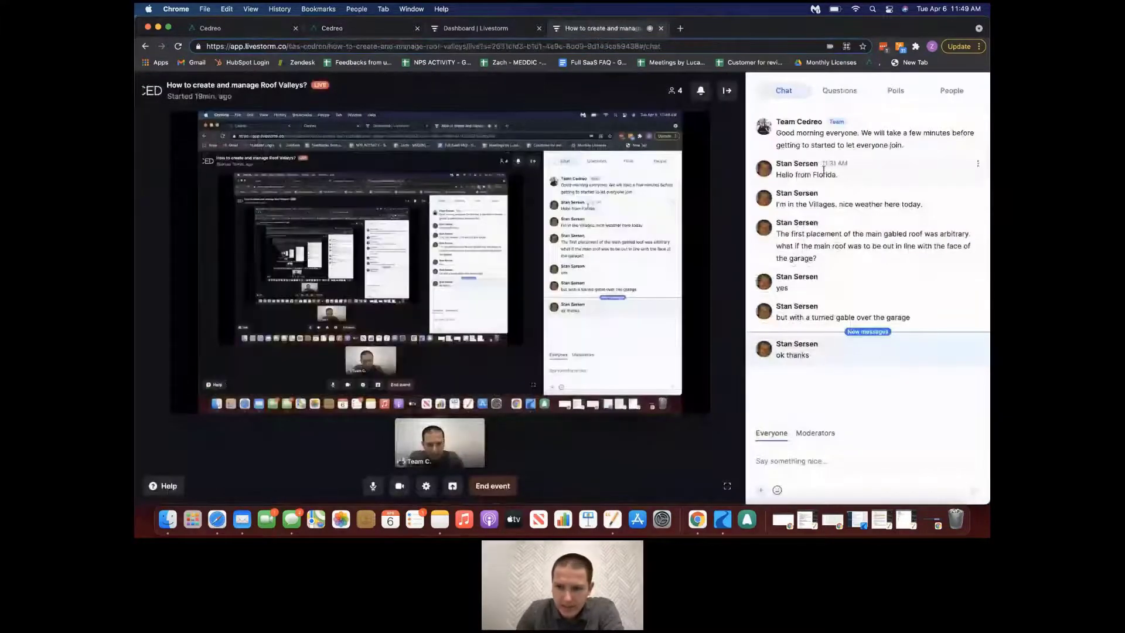